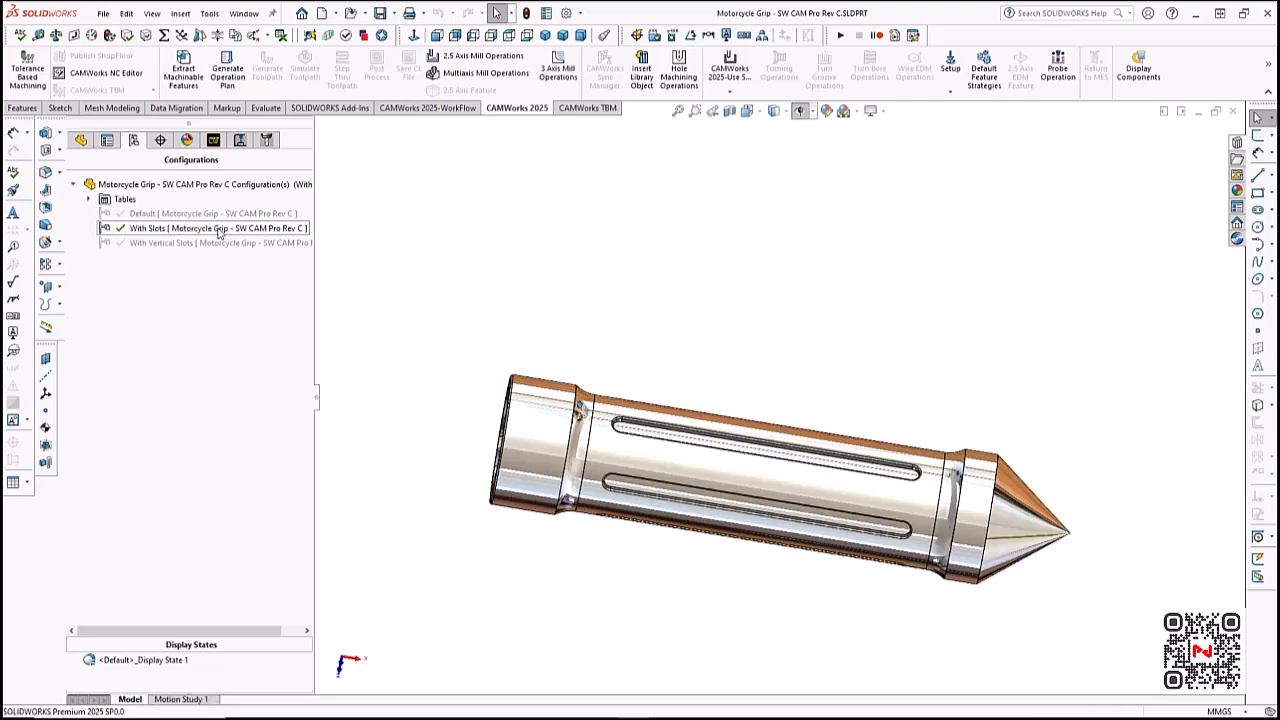
- Compare the grip's With Slots and With Vertical Slots configurations by activating each one in turn and inspecting the slots
middle_drag(842, 411, 822, 380)
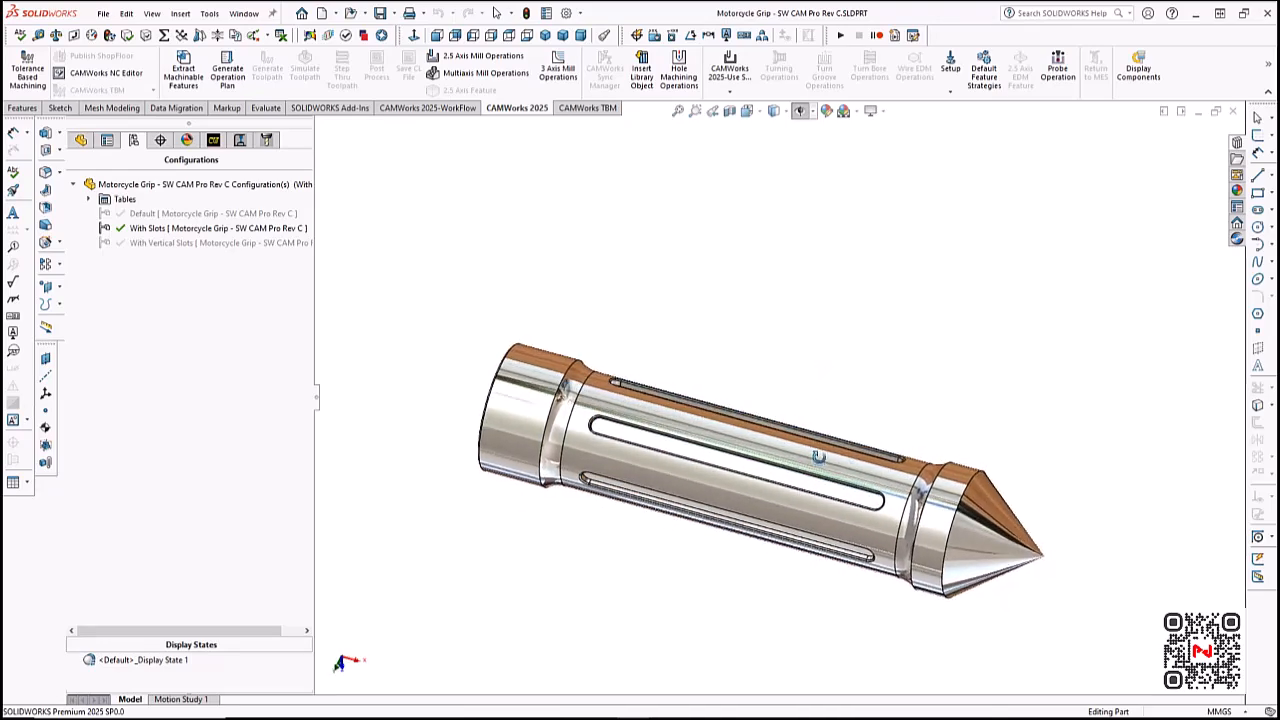
middle_drag(828, 391, 791, 376)
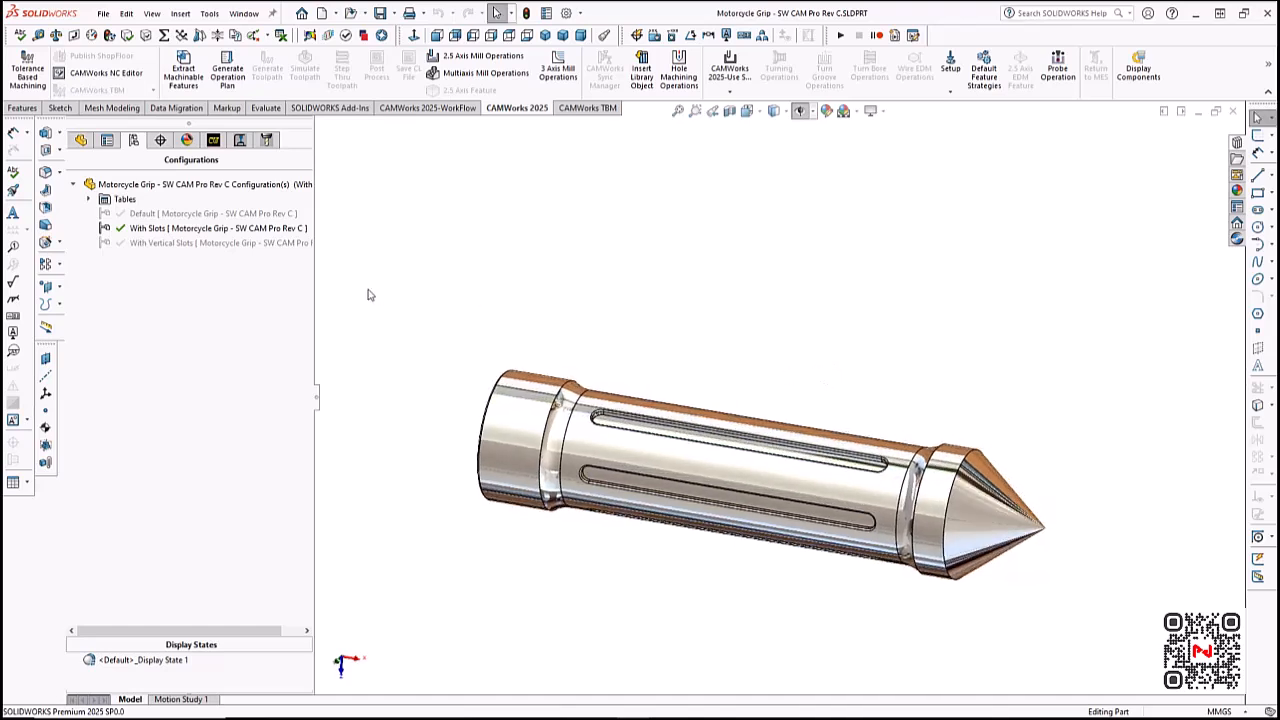
double_click(250, 246)
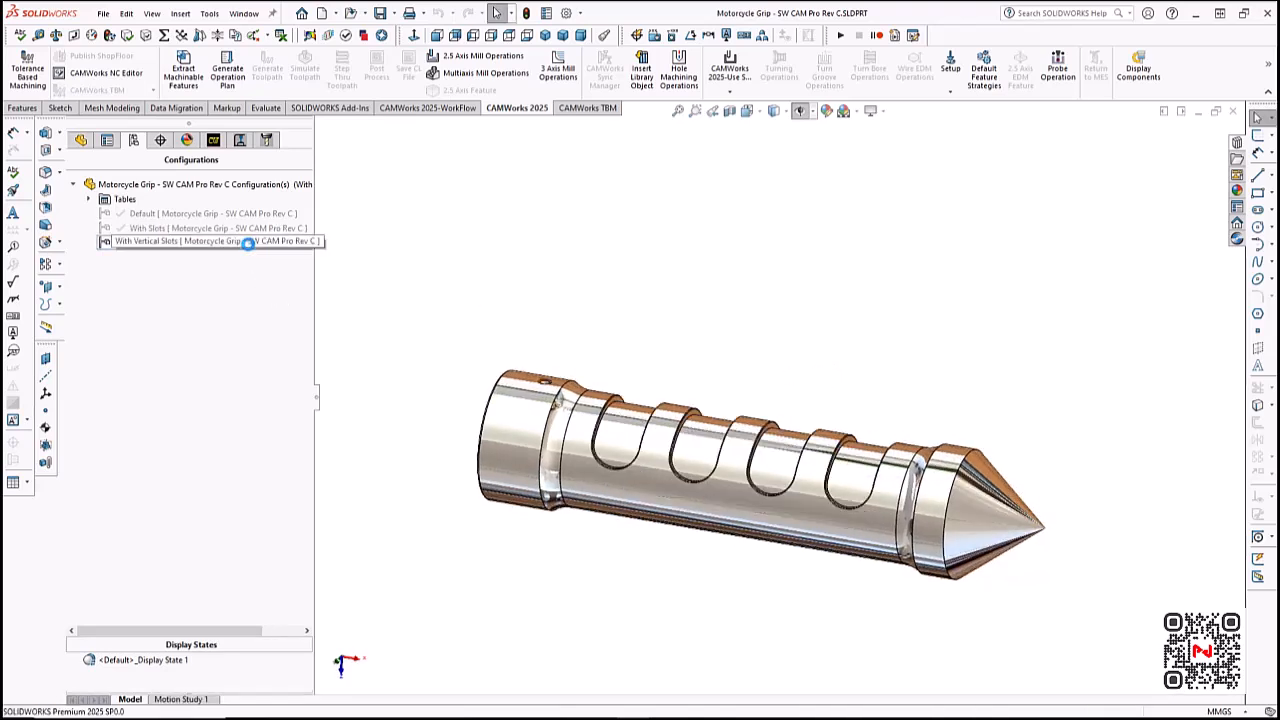
middle_drag(790, 318, 765, 385)
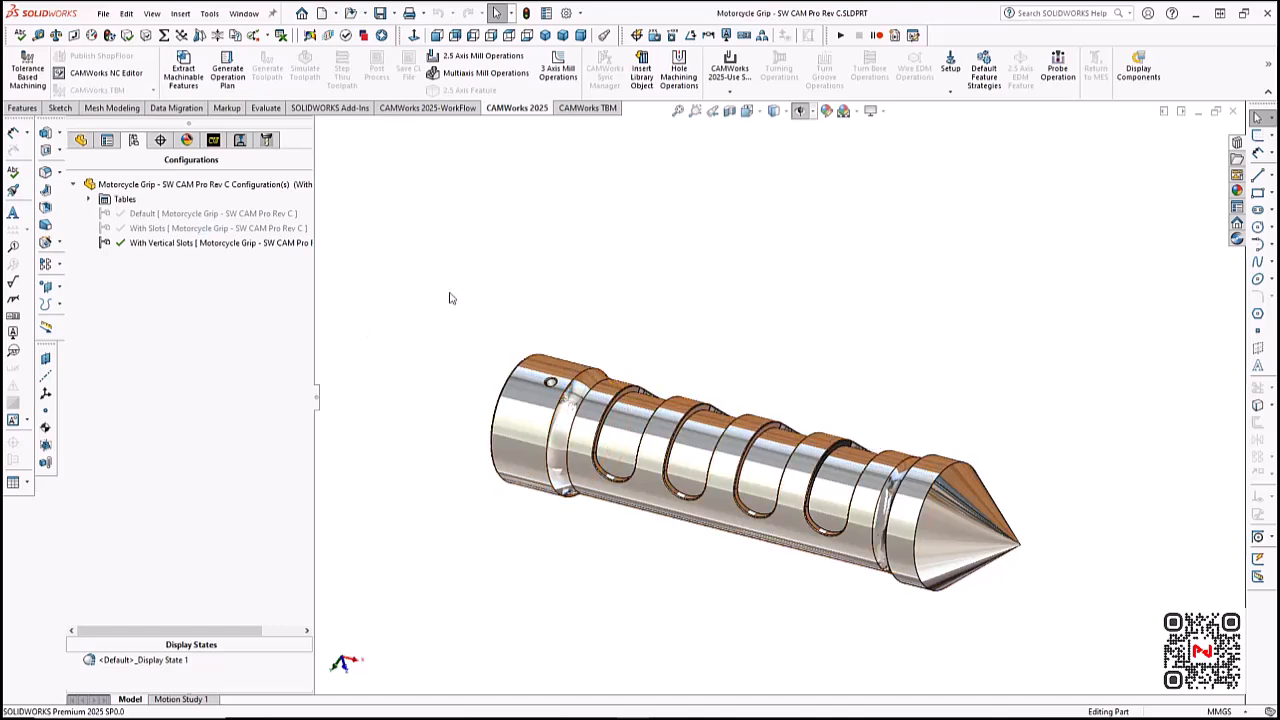
double_click(200, 229)
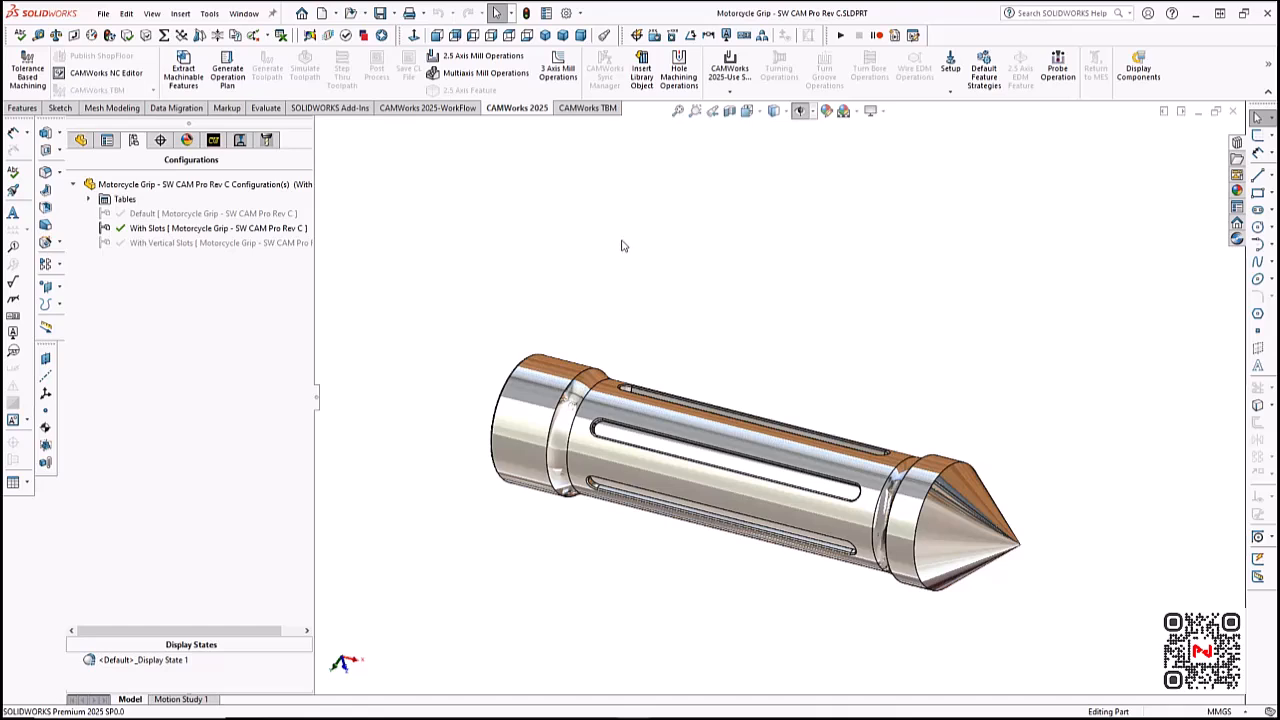
- Activate the Default configuration and extract its machinable turning features for the Turn Single Turret - Metric machine
double_click(267, 215)
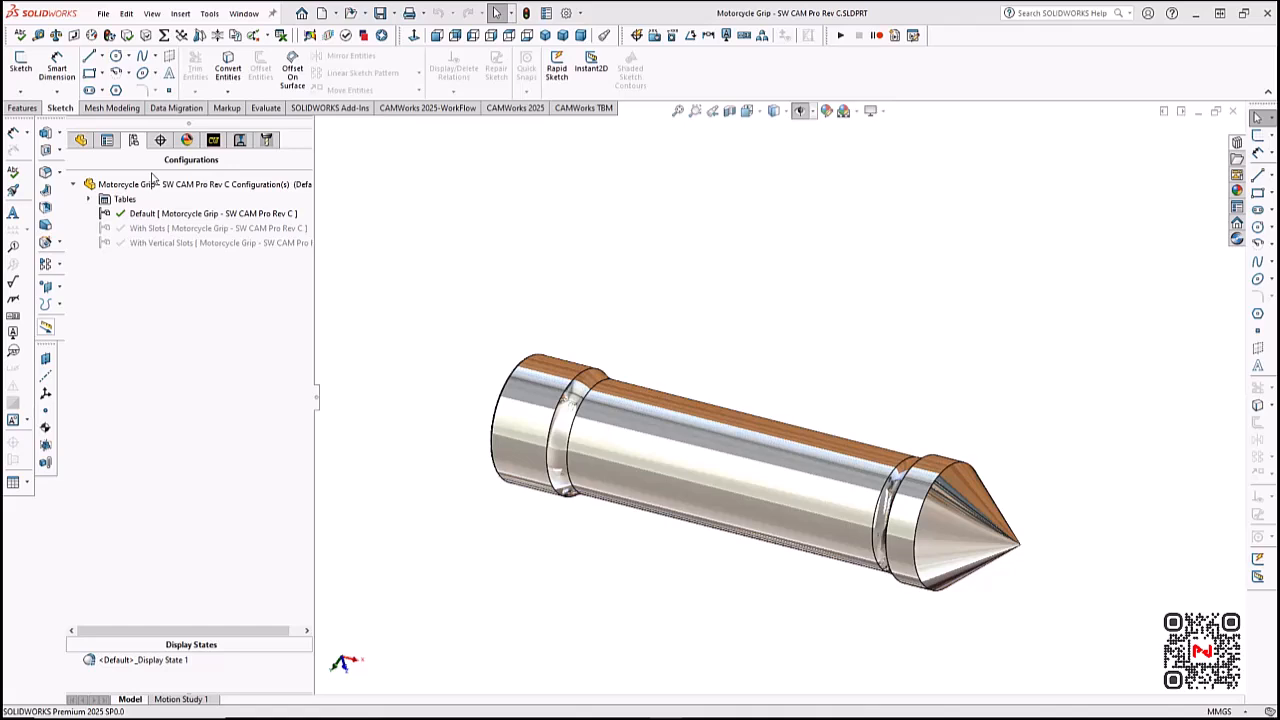
click(214, 143)
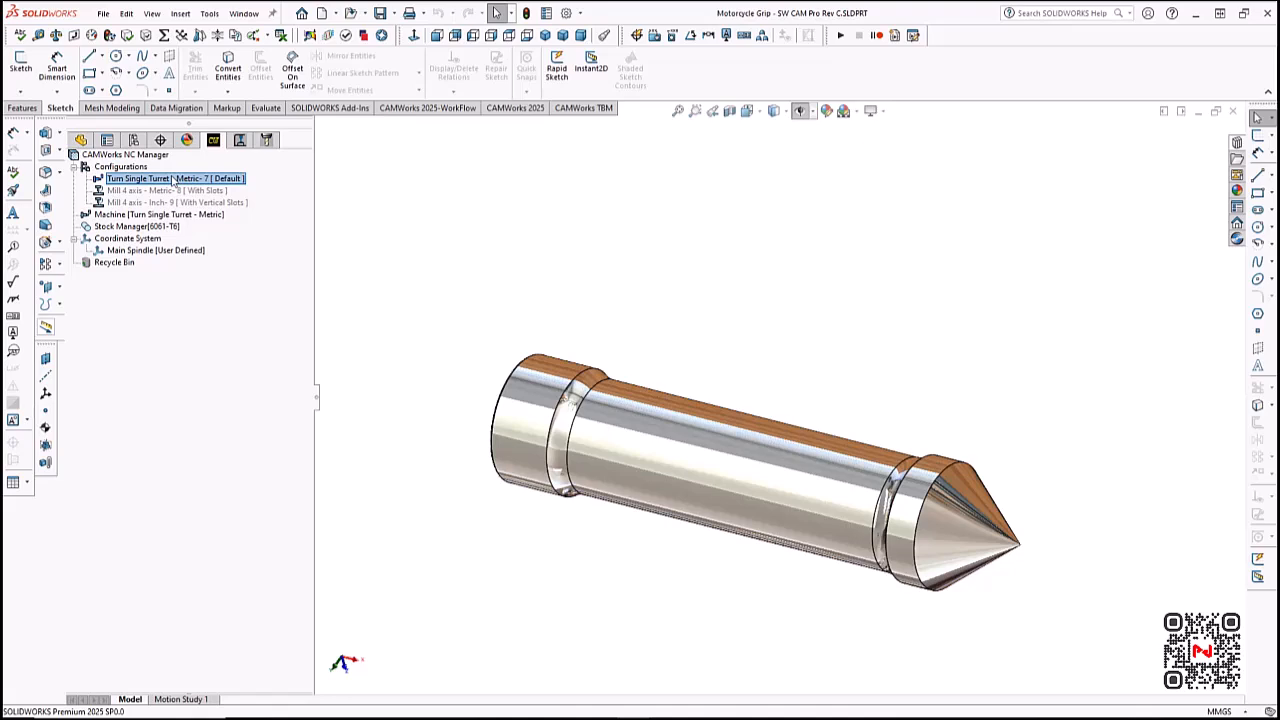
click(515, 108)
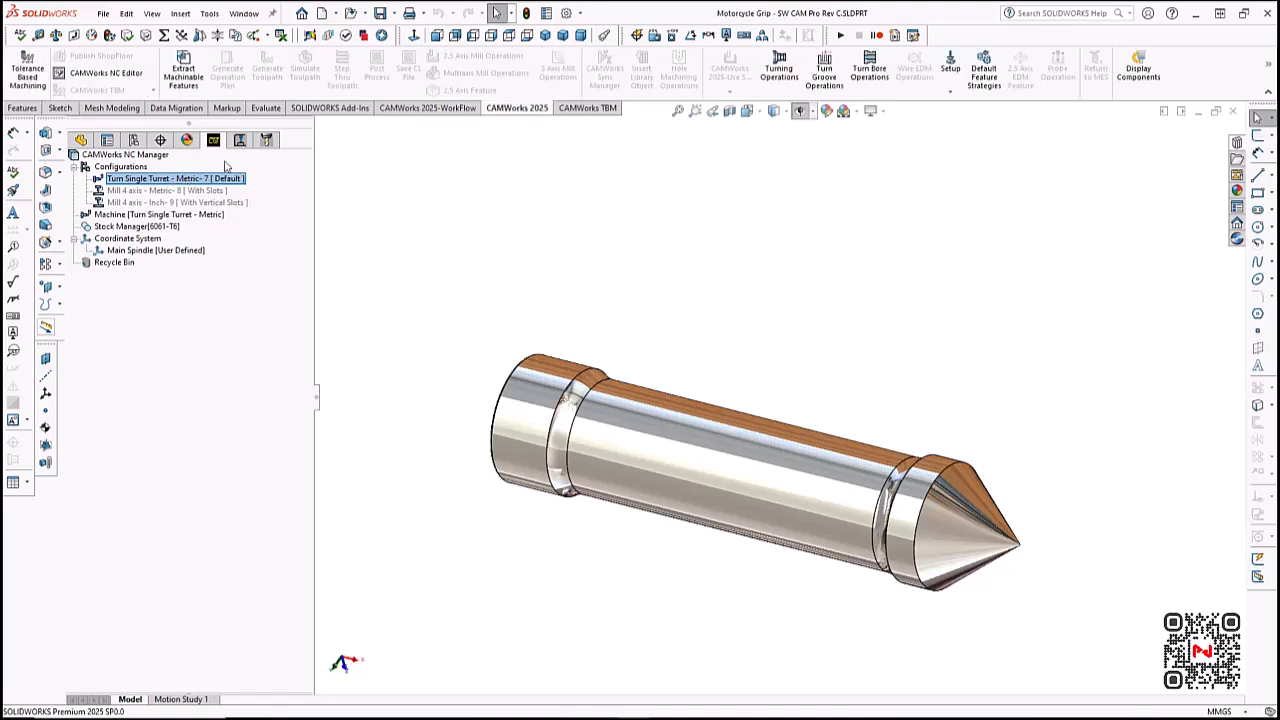
click(183, 70)
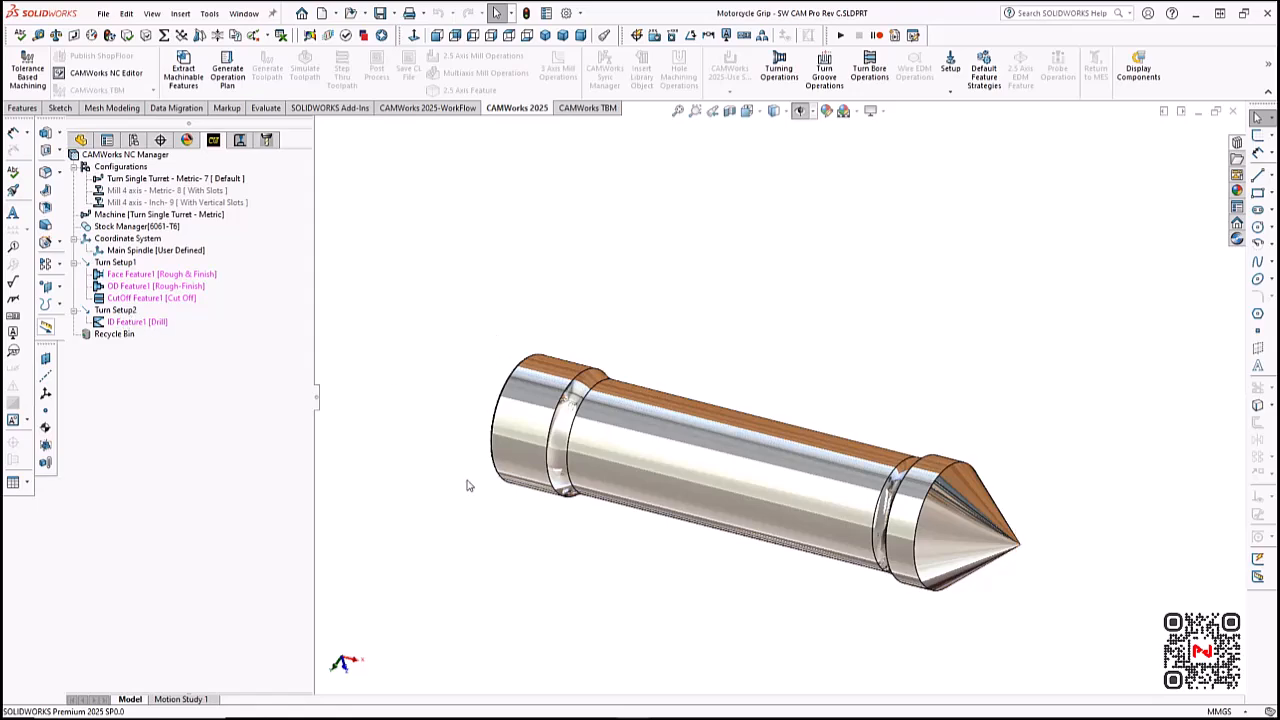
- Add a Rough & Finish face feature to Turn Setup2 from the grip's open end face and place it before the drilled ID feature
middle_drag(467, 490, 468, 535)
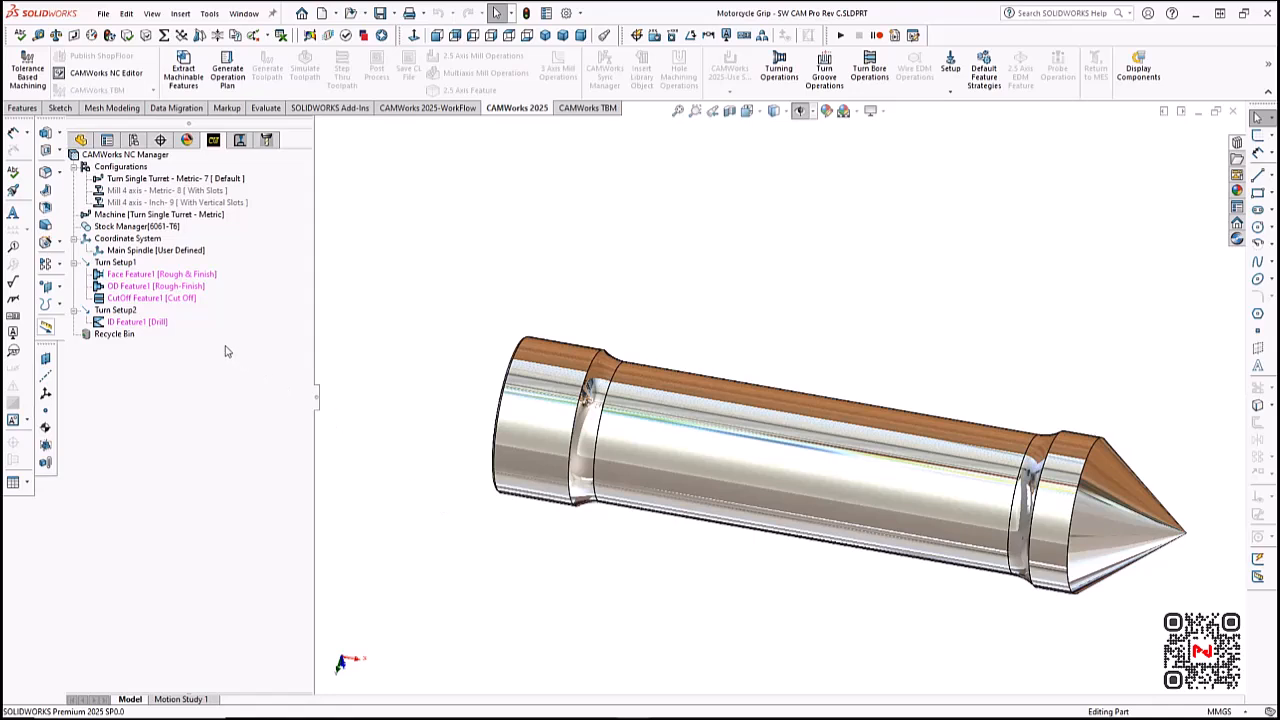
right_click(128, 314)
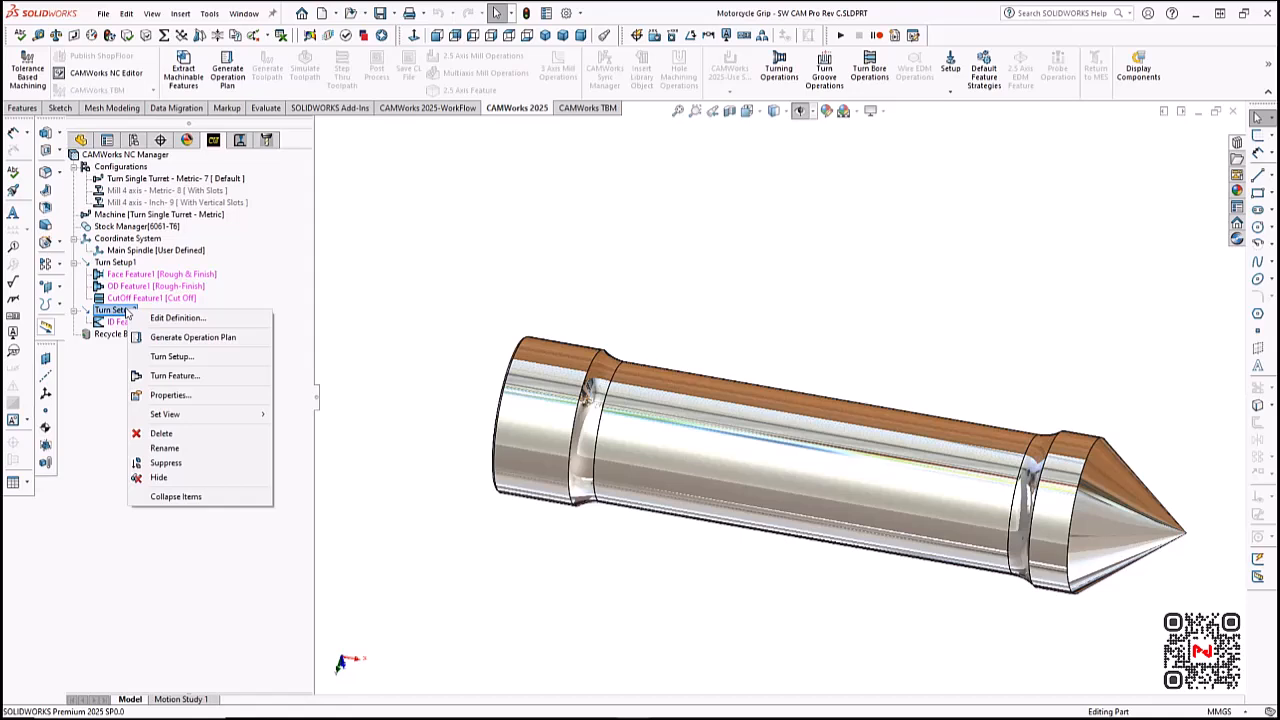
click(173, 376)
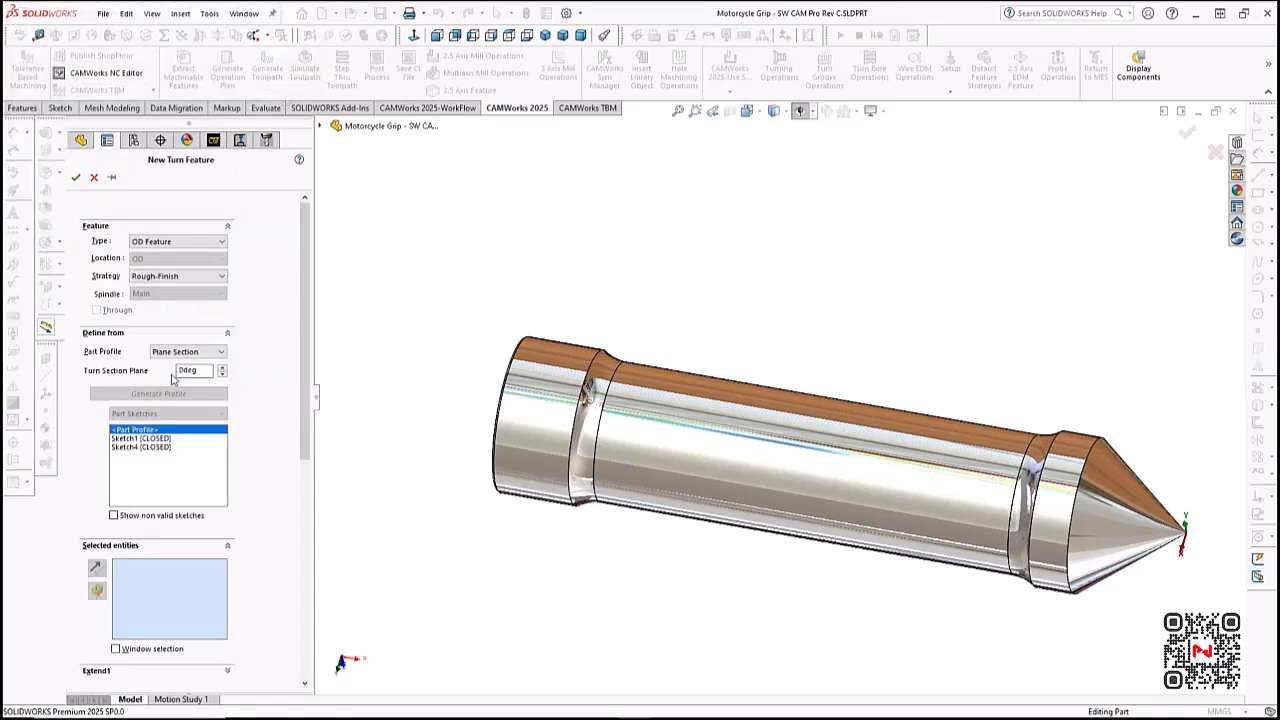
click(185, 243)
click(156, 318)
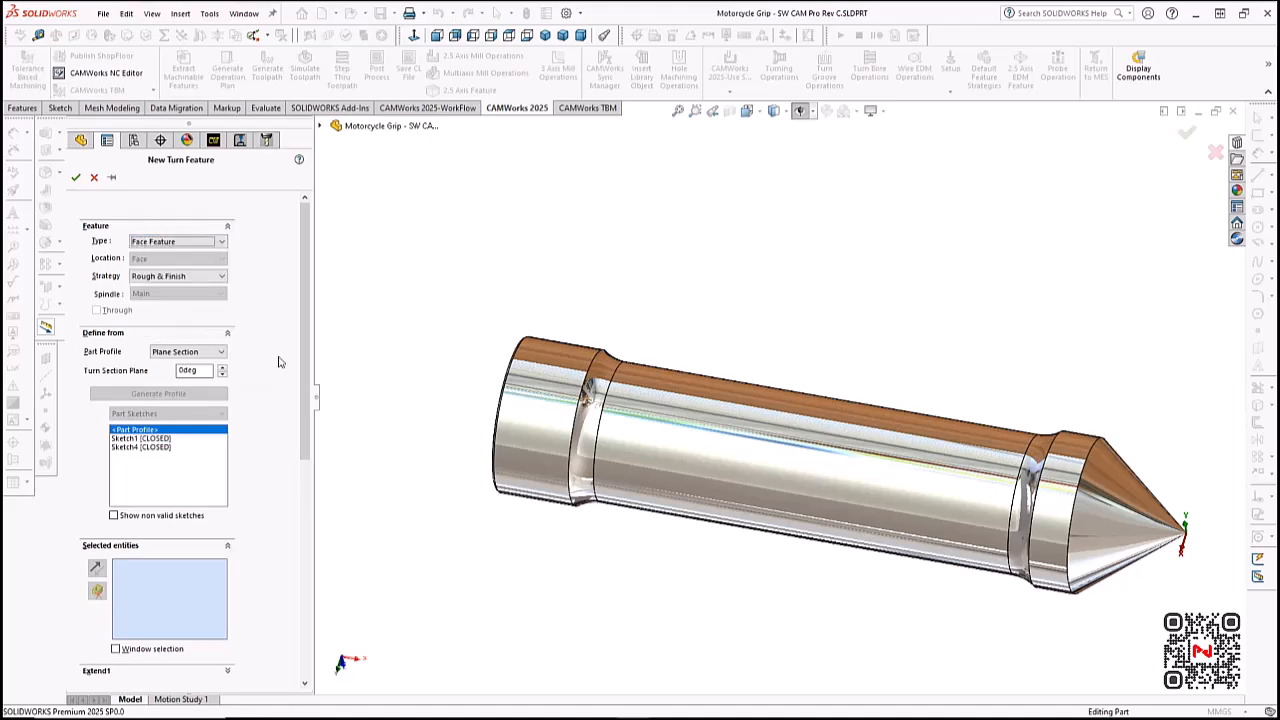
middle_drag(391, 379, 560, 400)
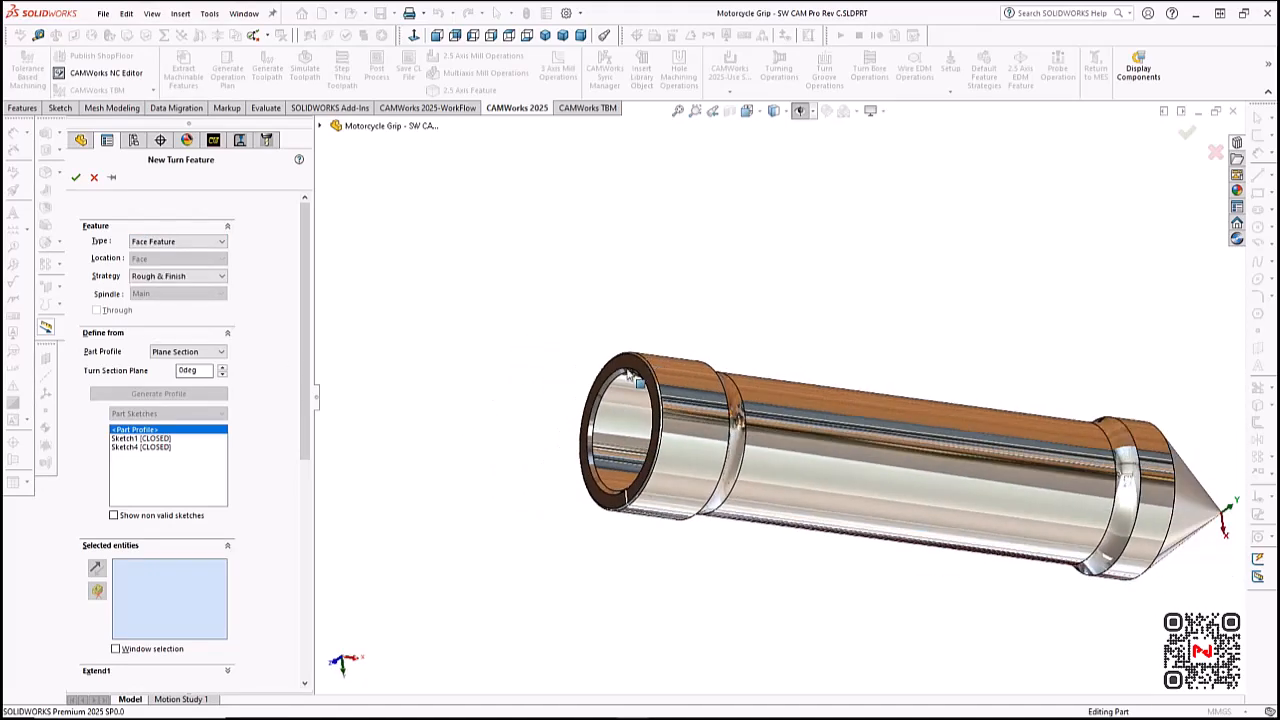
click(638, 368)
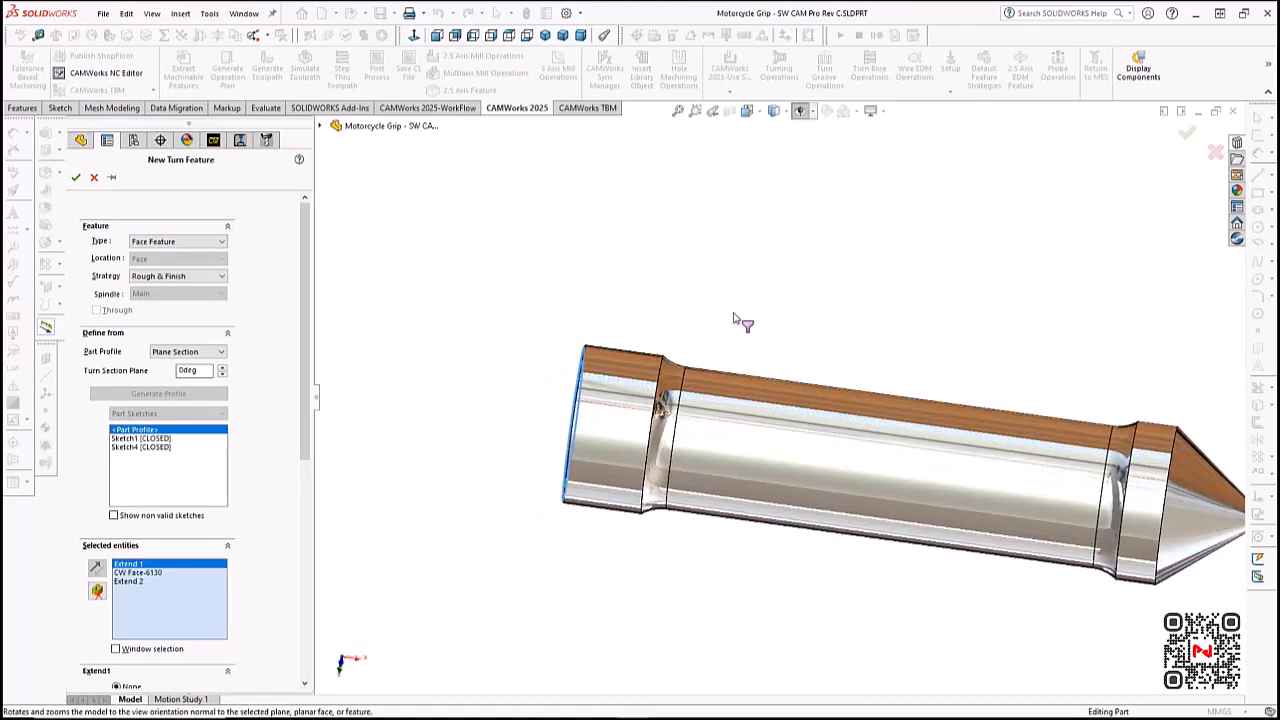
click(75, 177)
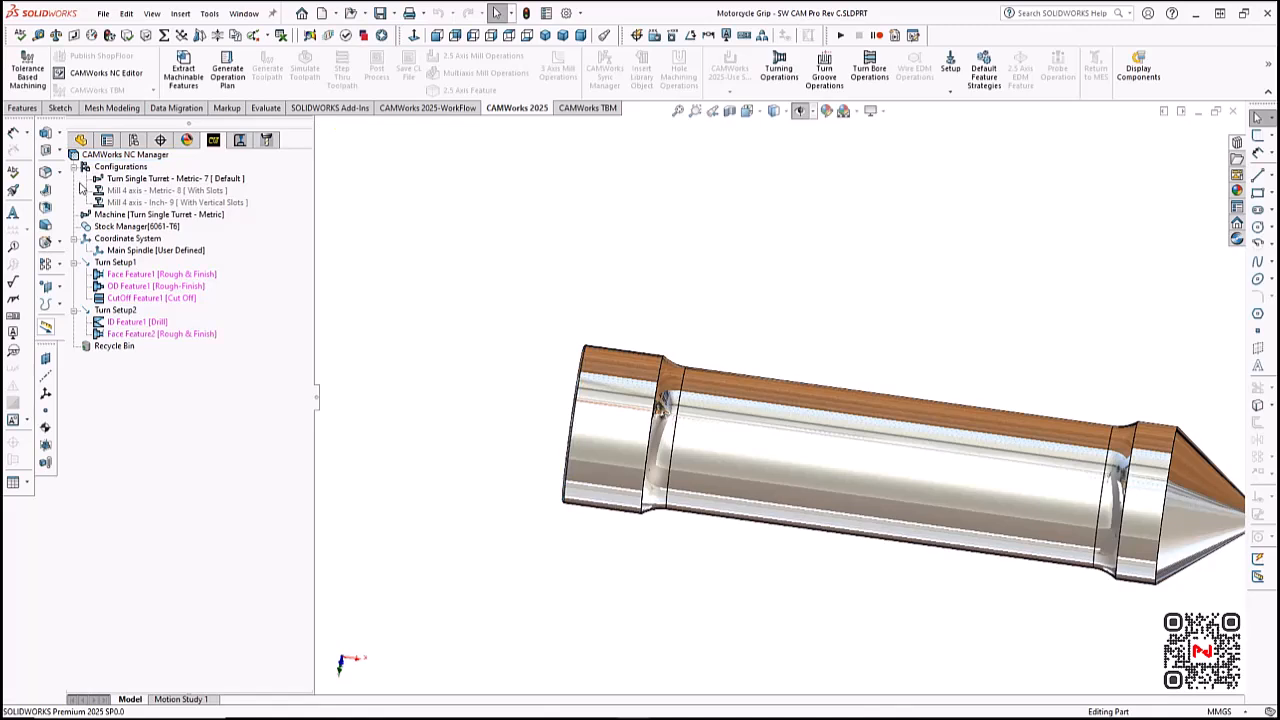
drag(136, 337, 150, 322)
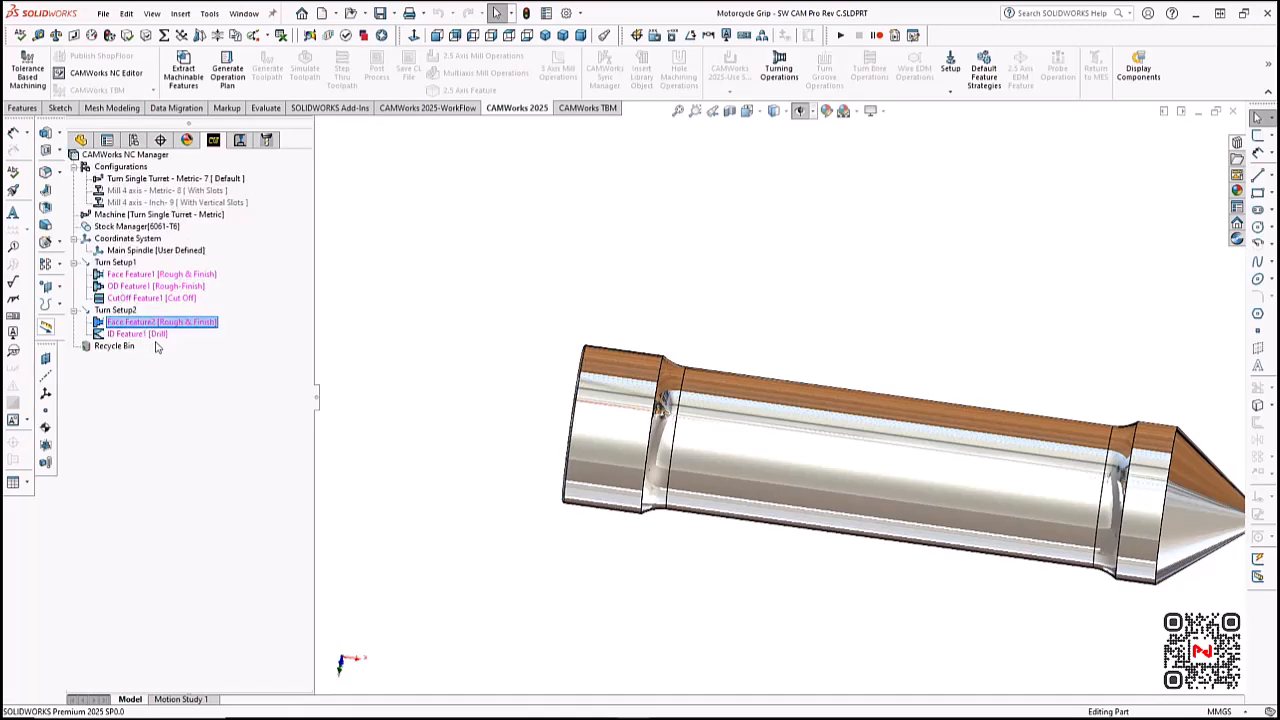
- Generate the operation plan and the toolpaths for all features in both turn setups
scroll(974, 378, up, 1)
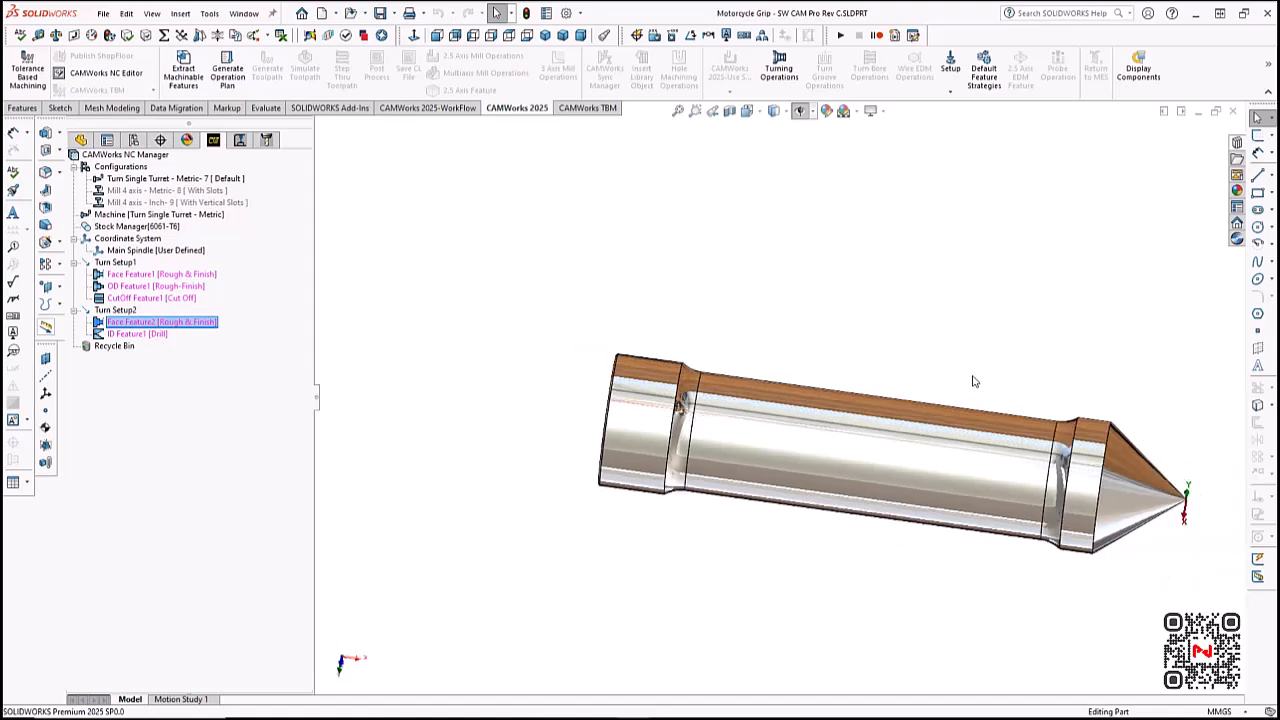
scroll(1043, 452, down, 1)
middle_drag(773, 337, 755, 339)
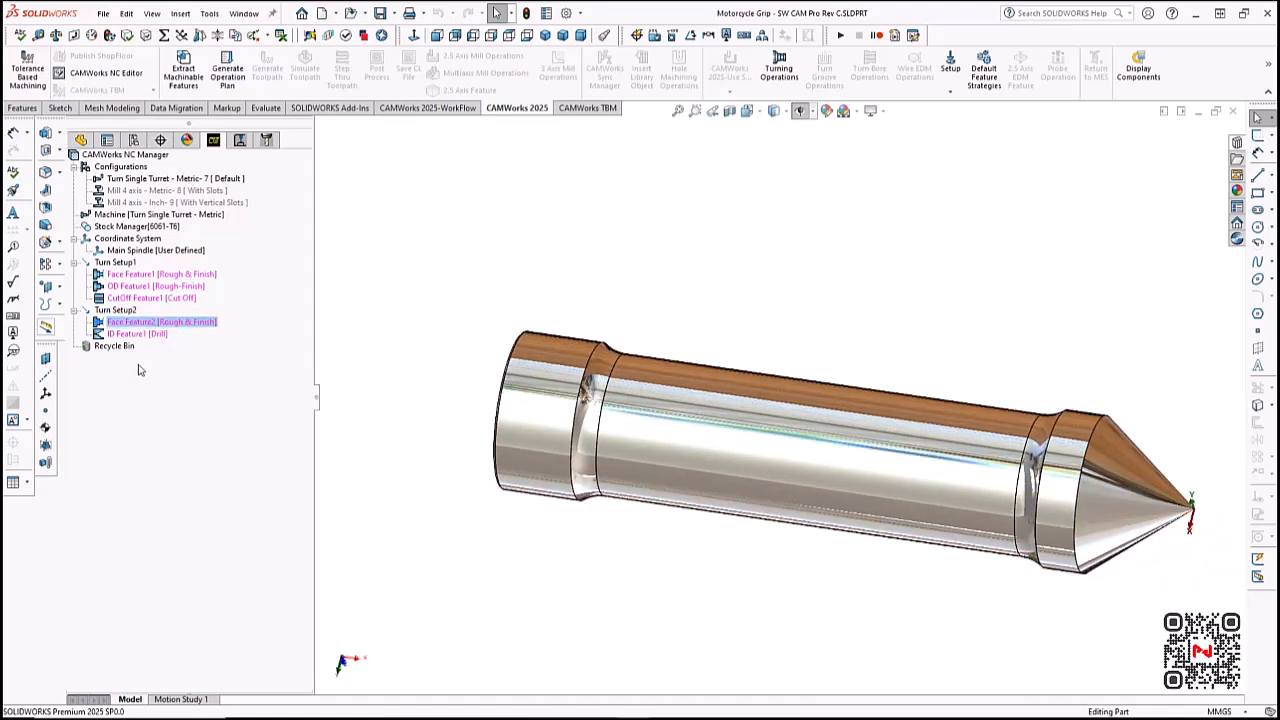
click(228, 72)
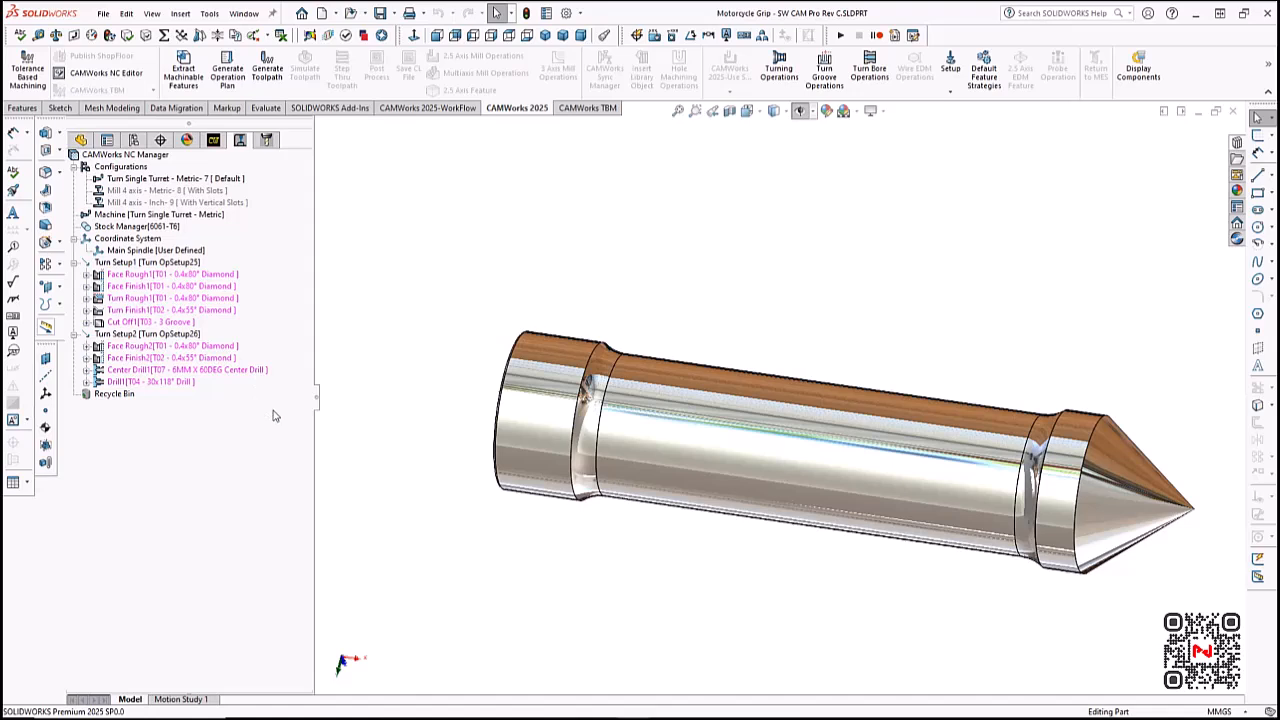
click(272, 76)
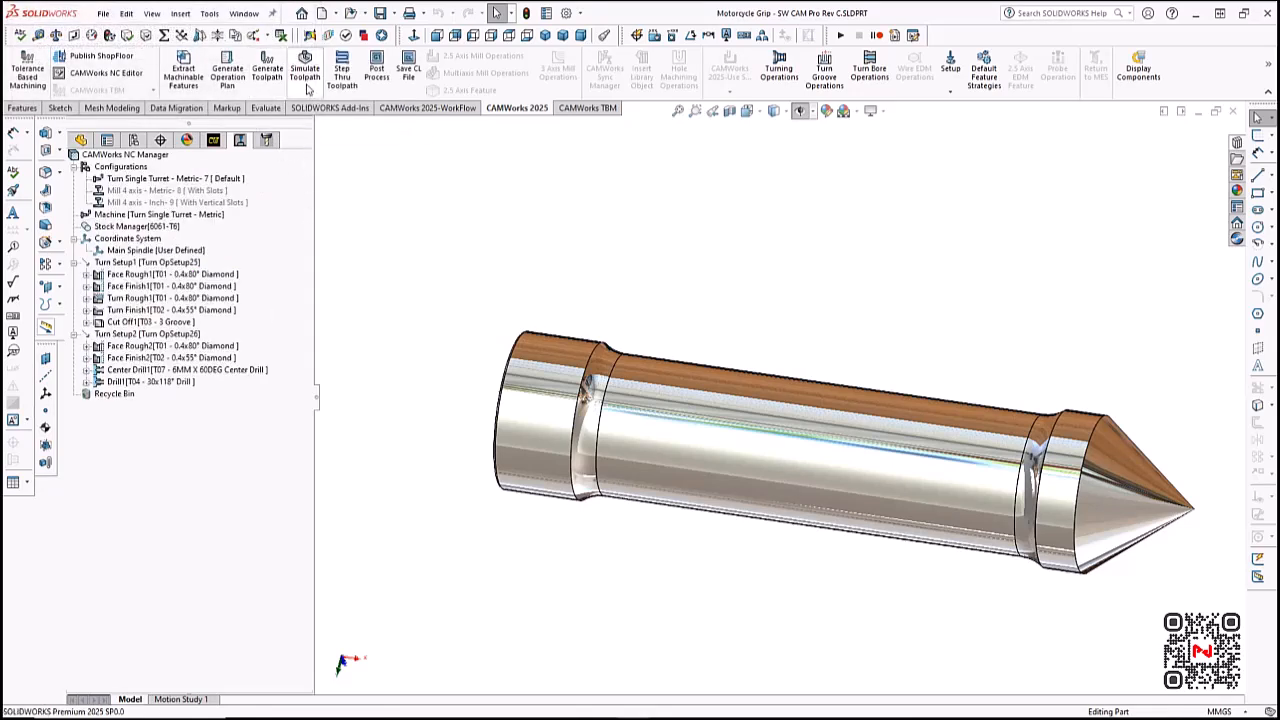
- Simulate all turning toolpaths to the end and inspect the machined stock with the colour-coded comparison against the part
click(308, 88)
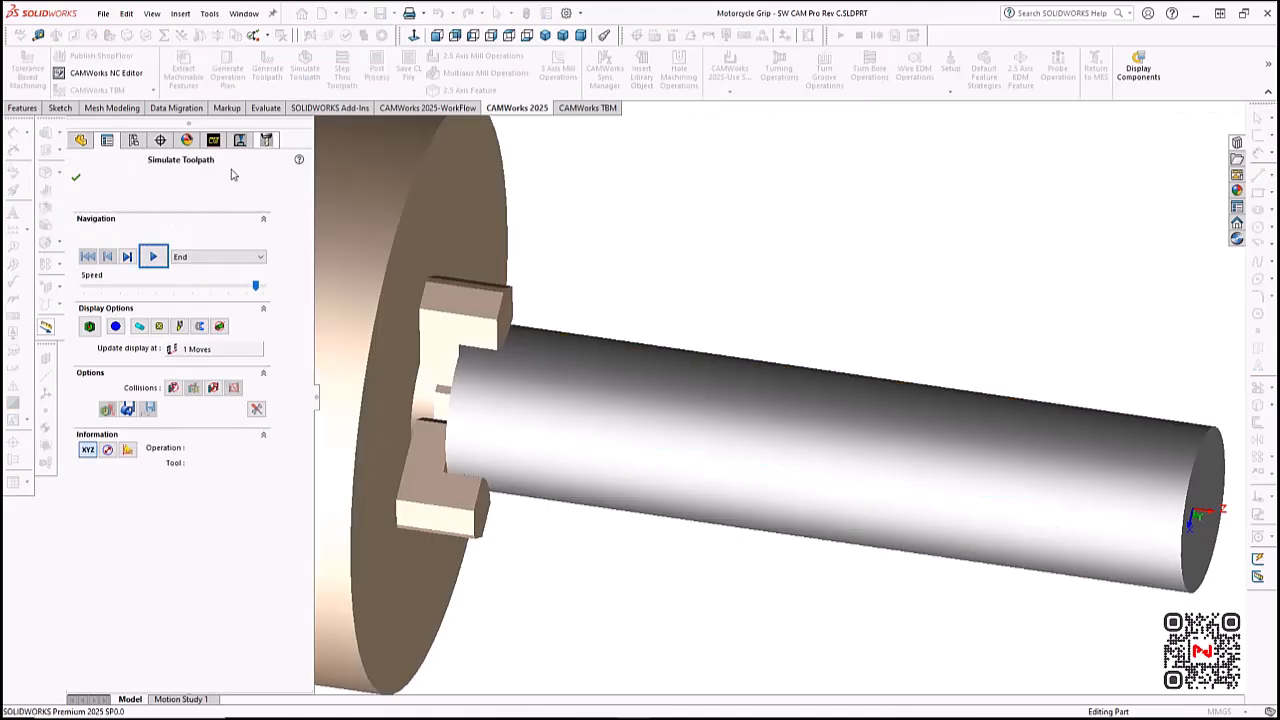
click(163, 266)
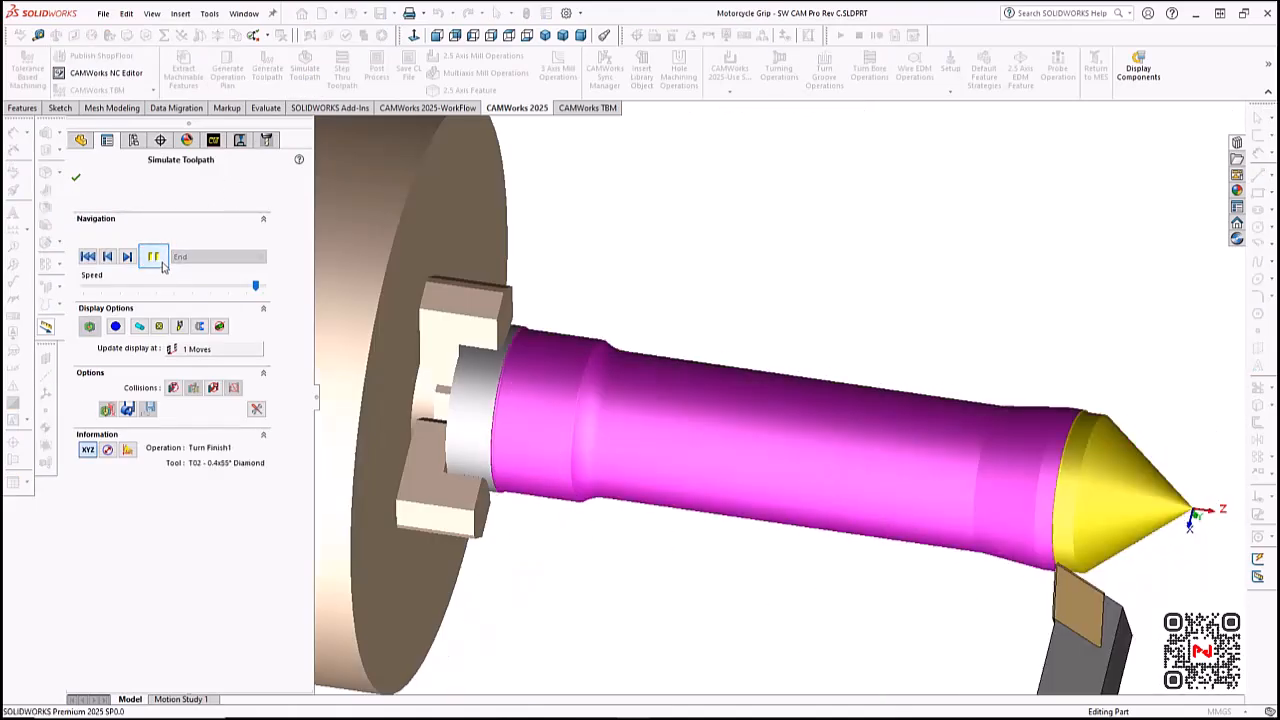
middle_drag(768, 525, 305, 318)
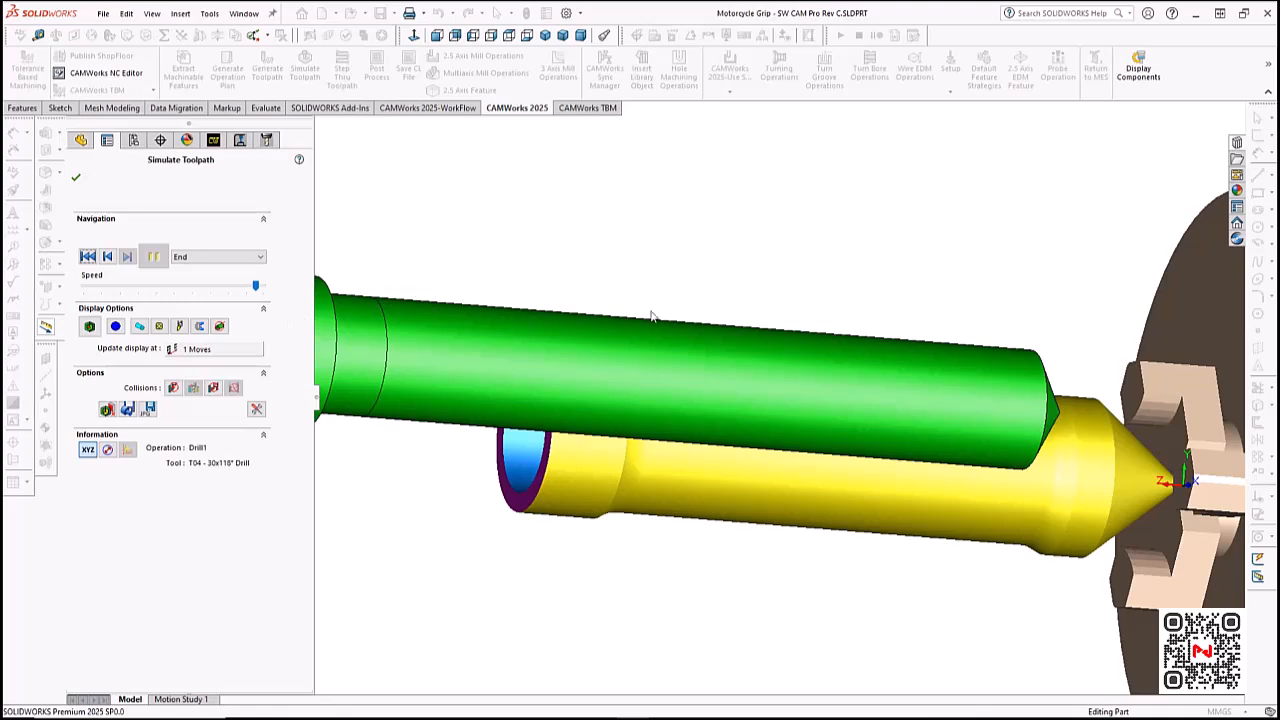
click(89, 328)
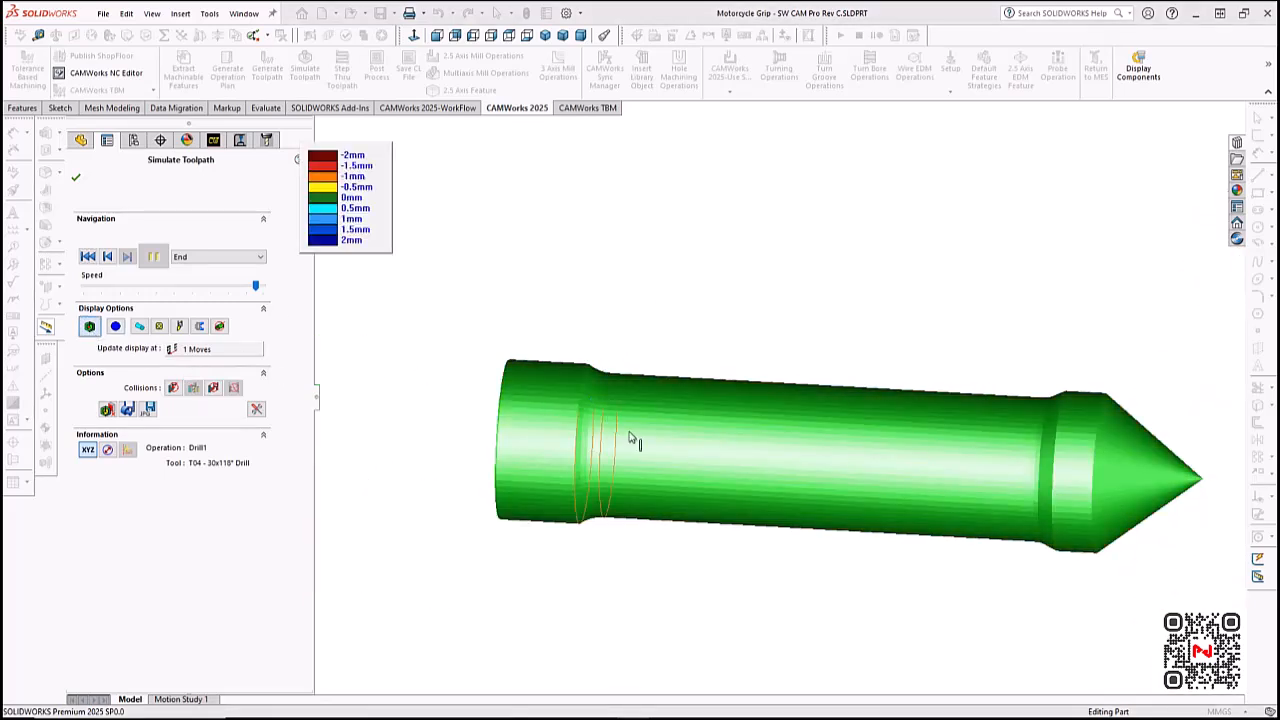
middle_drag(722, 552, 923, 590)
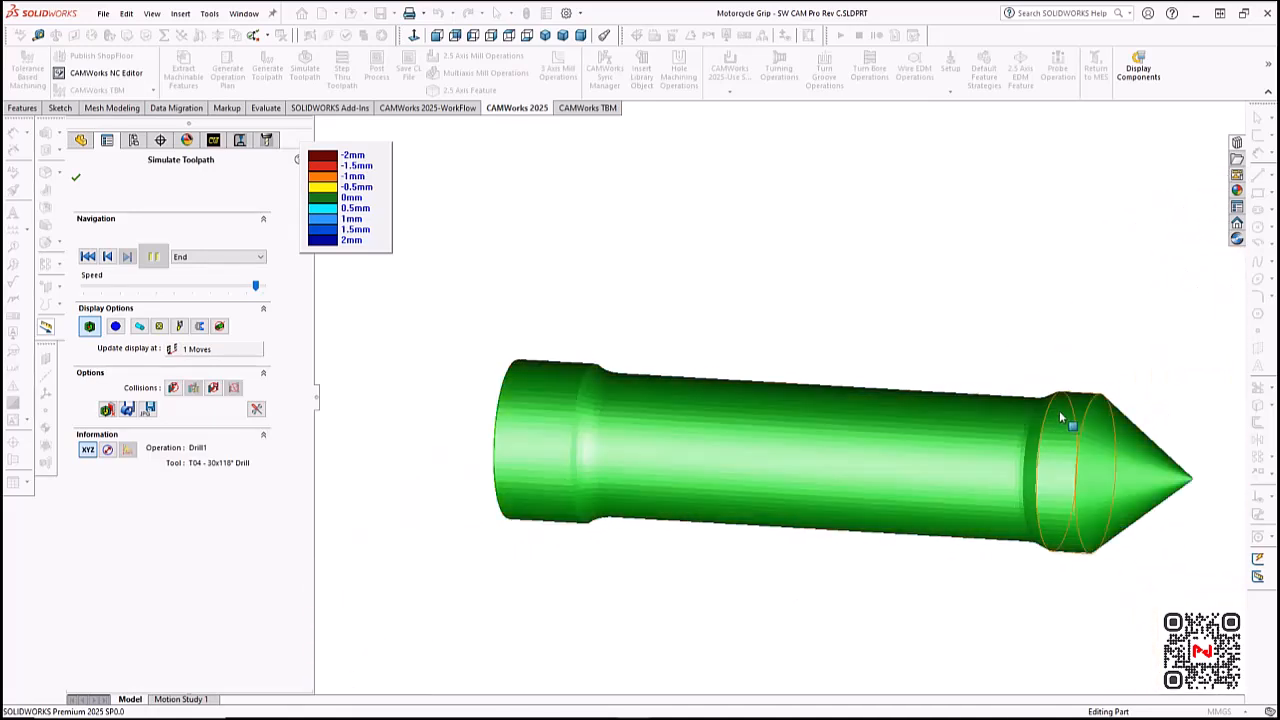
scroll(1163, 436, down, 1)
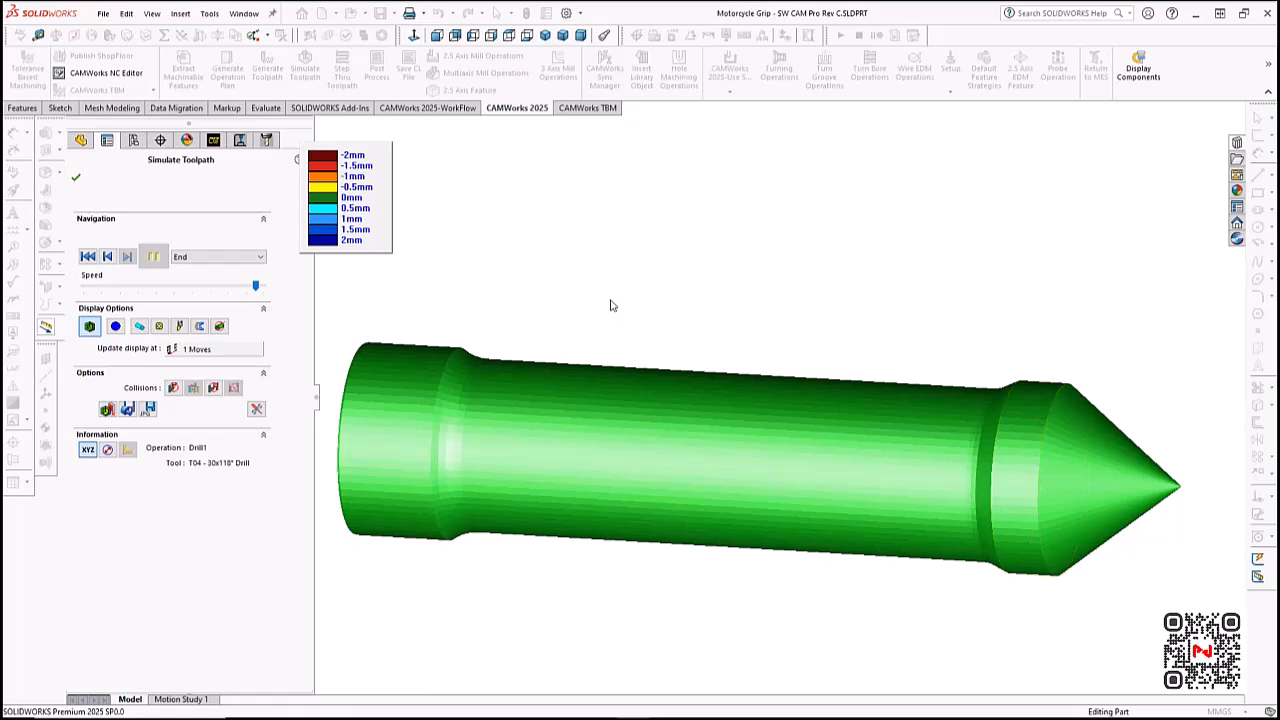
click(75, 178)
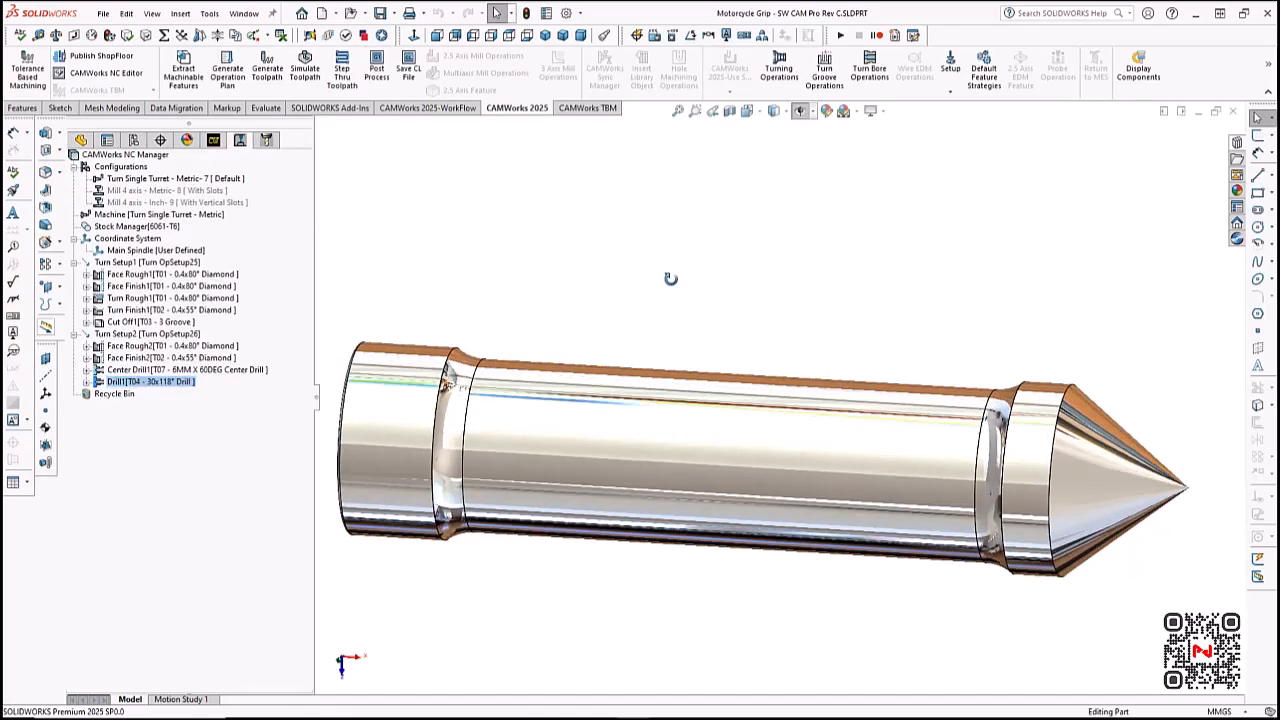
- Post-process all turning operations into the NC file Motorcycle Grip - SW CAM Pro Rev C.txt in the Swiss Turn Test Part folder
mouse_move(670, 278)
middle_down()
mouse_move(771, 306)
mouse_move(678, 269)
middle_up()
mouse_move(675, 259)
middle_down()
mouse_move(666, 251)
mouse_move(669, 273)
middle_up()
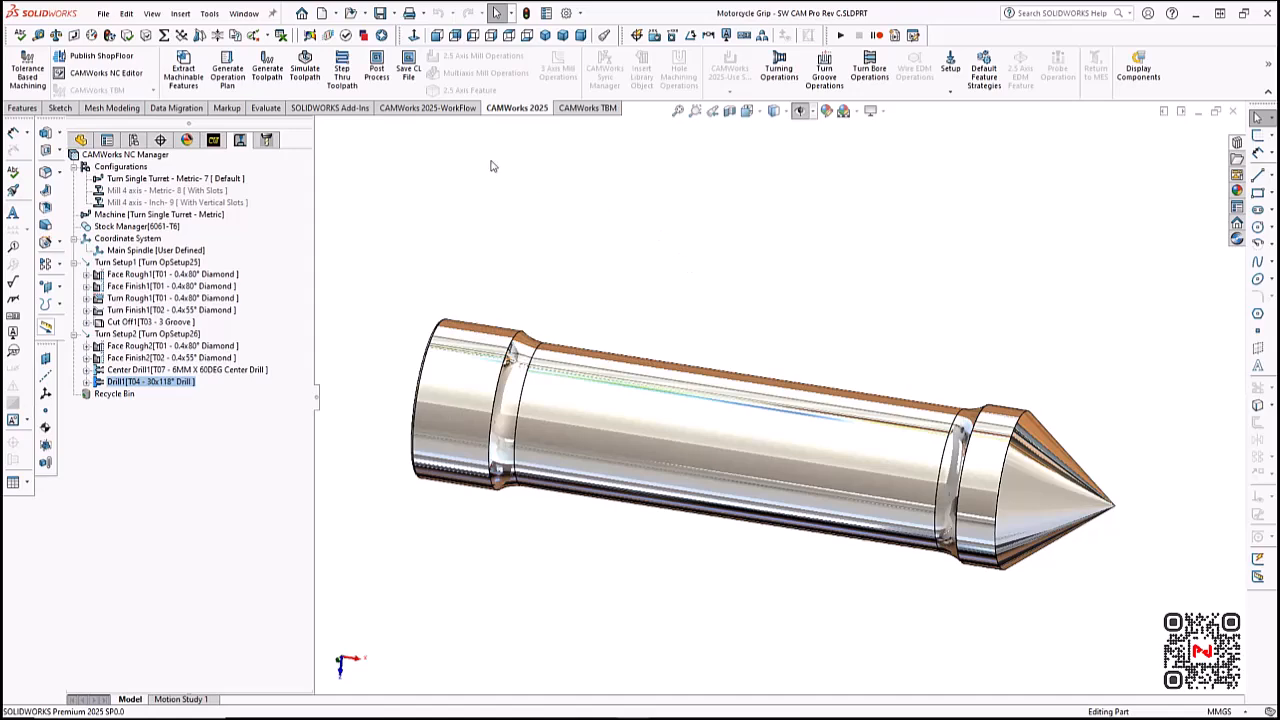
click(388, 88)
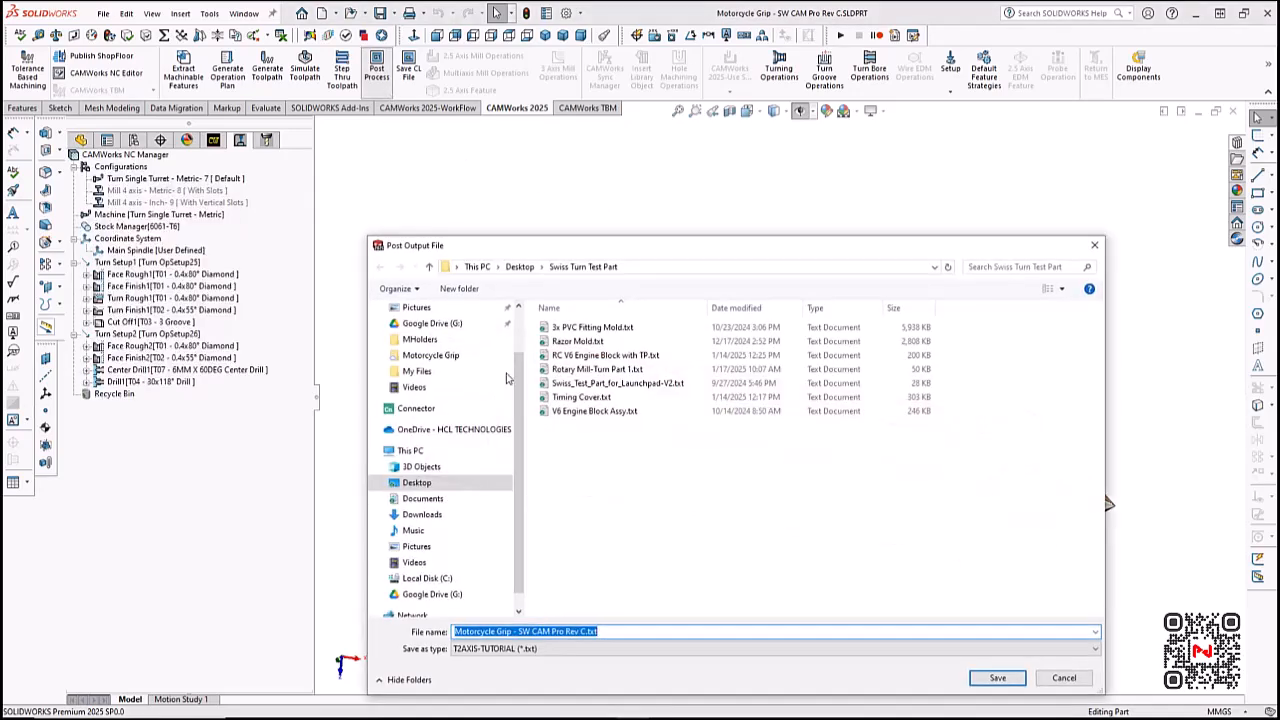
click(996, 678)
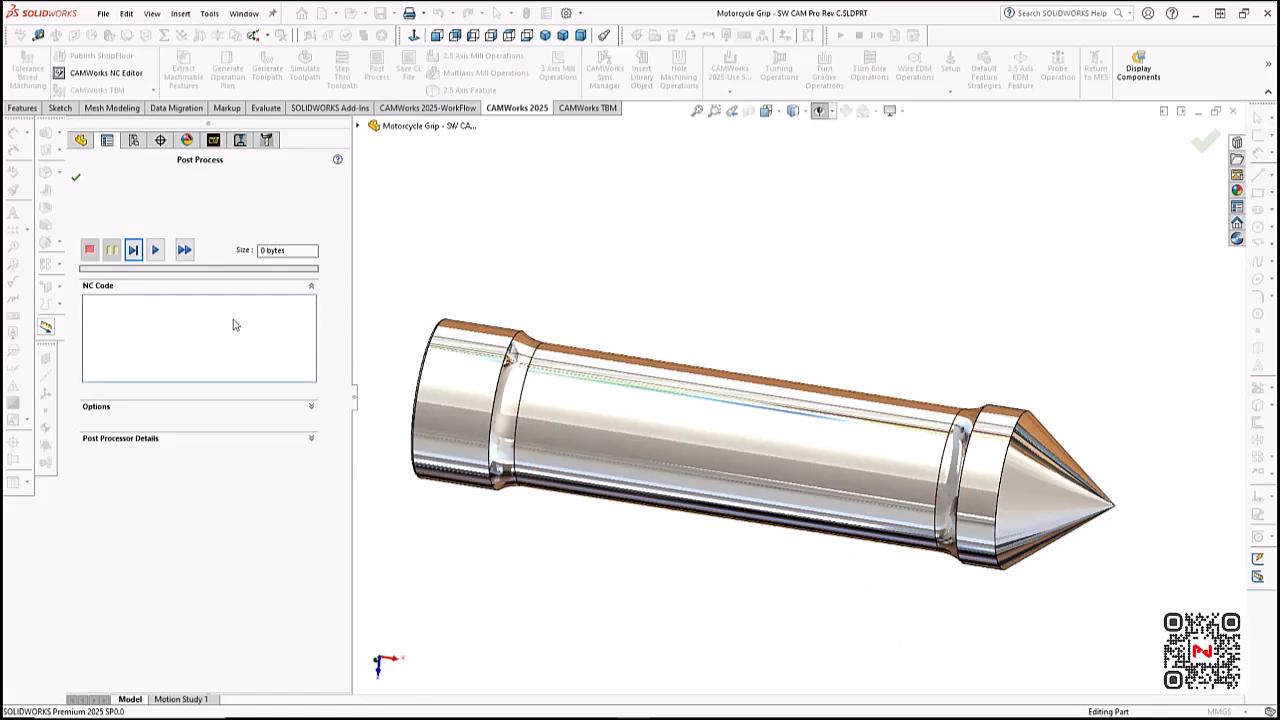
click(129, 247)
click(131, 249)
click(134, 250)
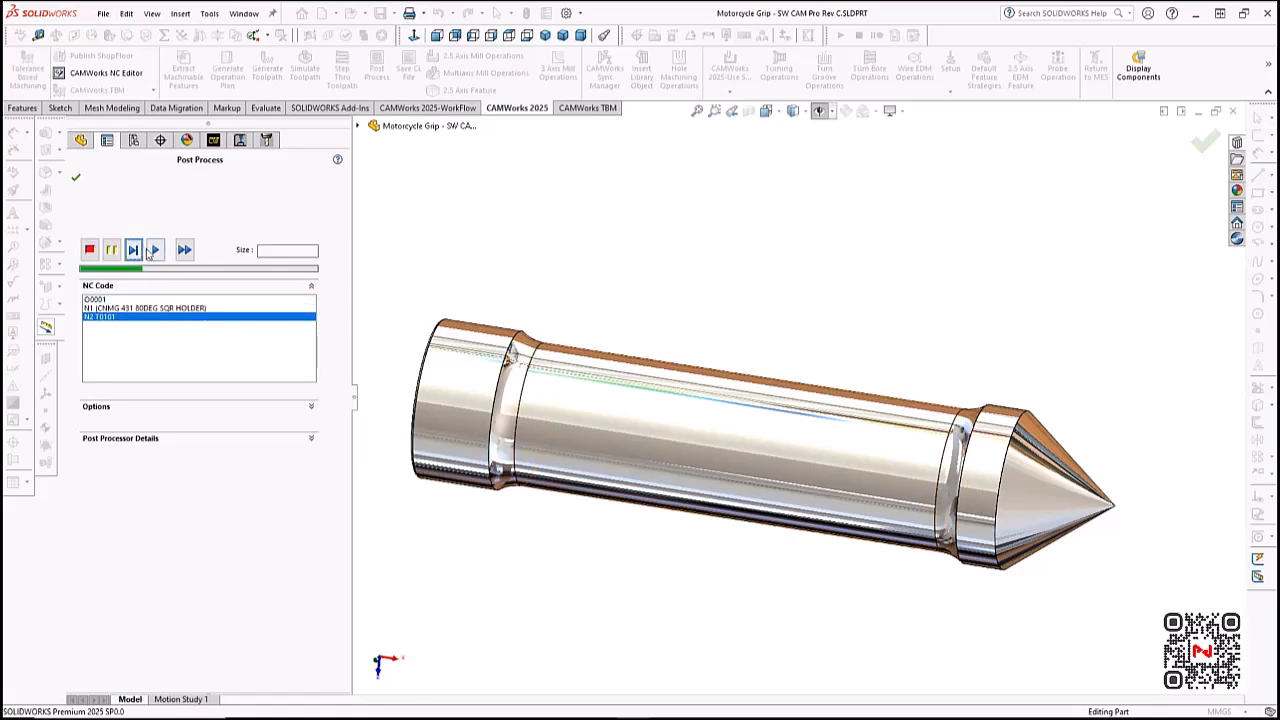
click(156, 252)
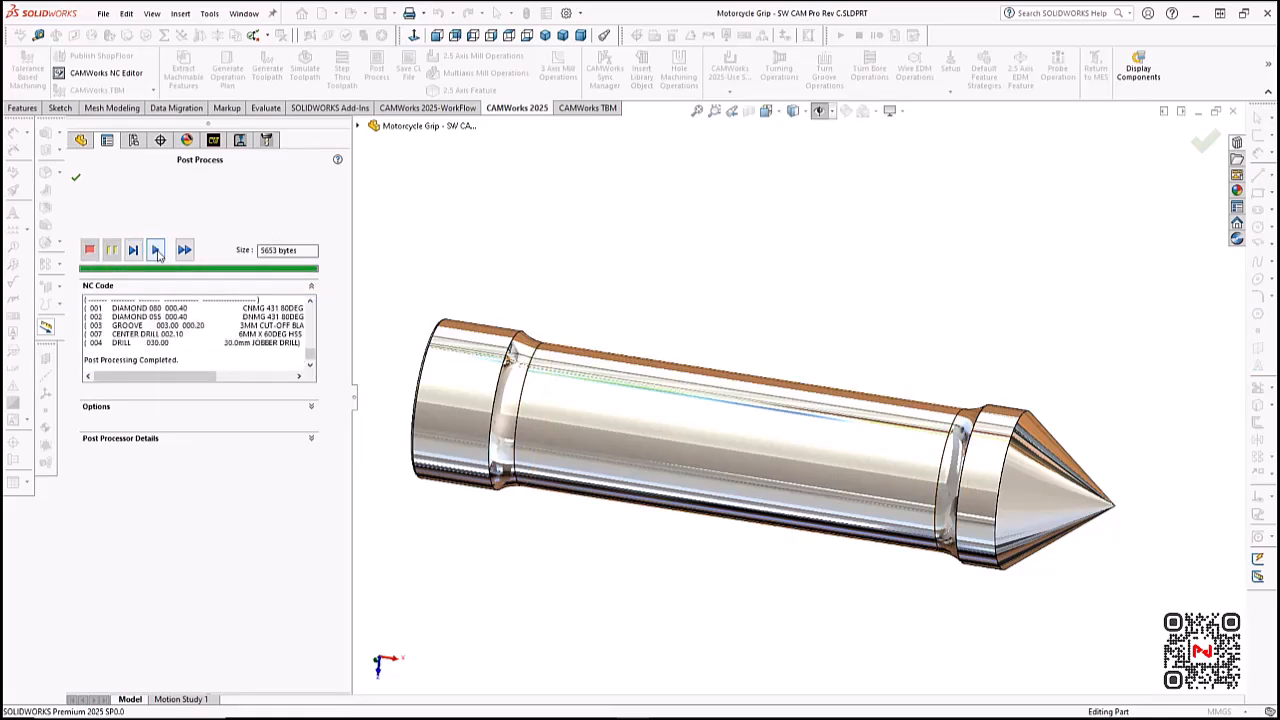
click(76, 177)
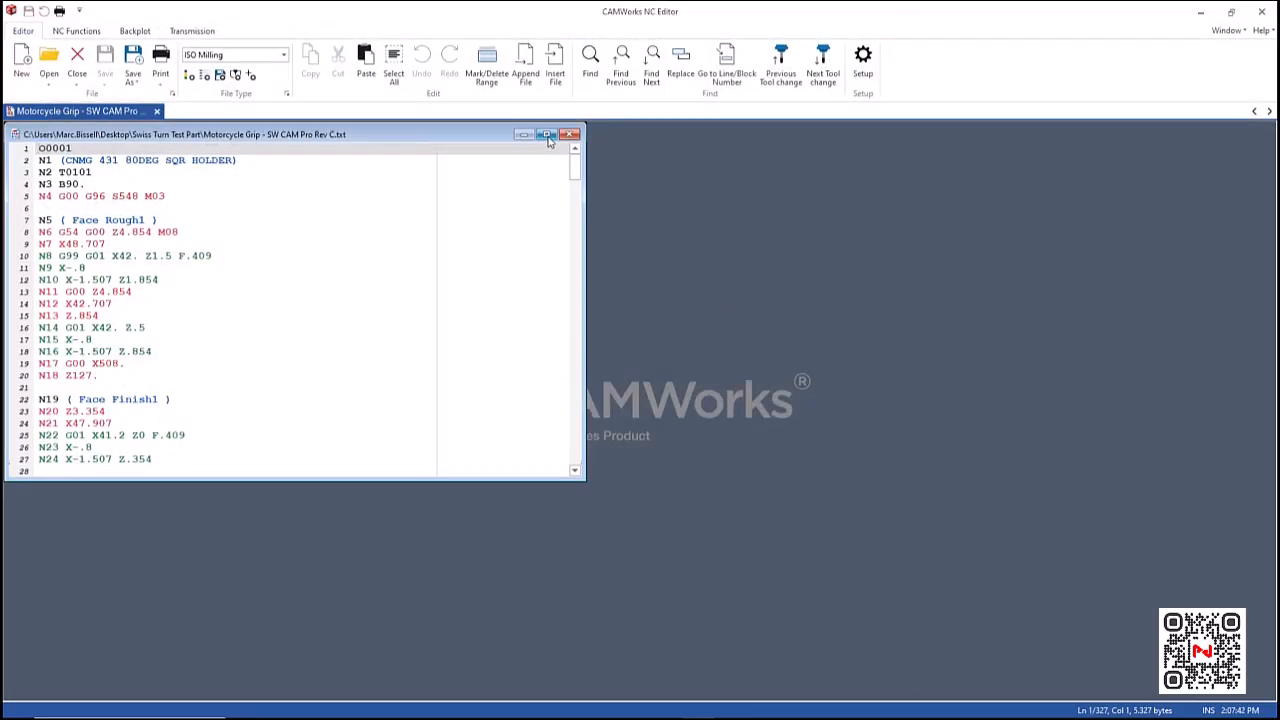
- Review the posted turning NC code from the face roughing down to the finish turning operation, and close the NC editor
click(548, 138)
scroll(377, 374, down, 7)
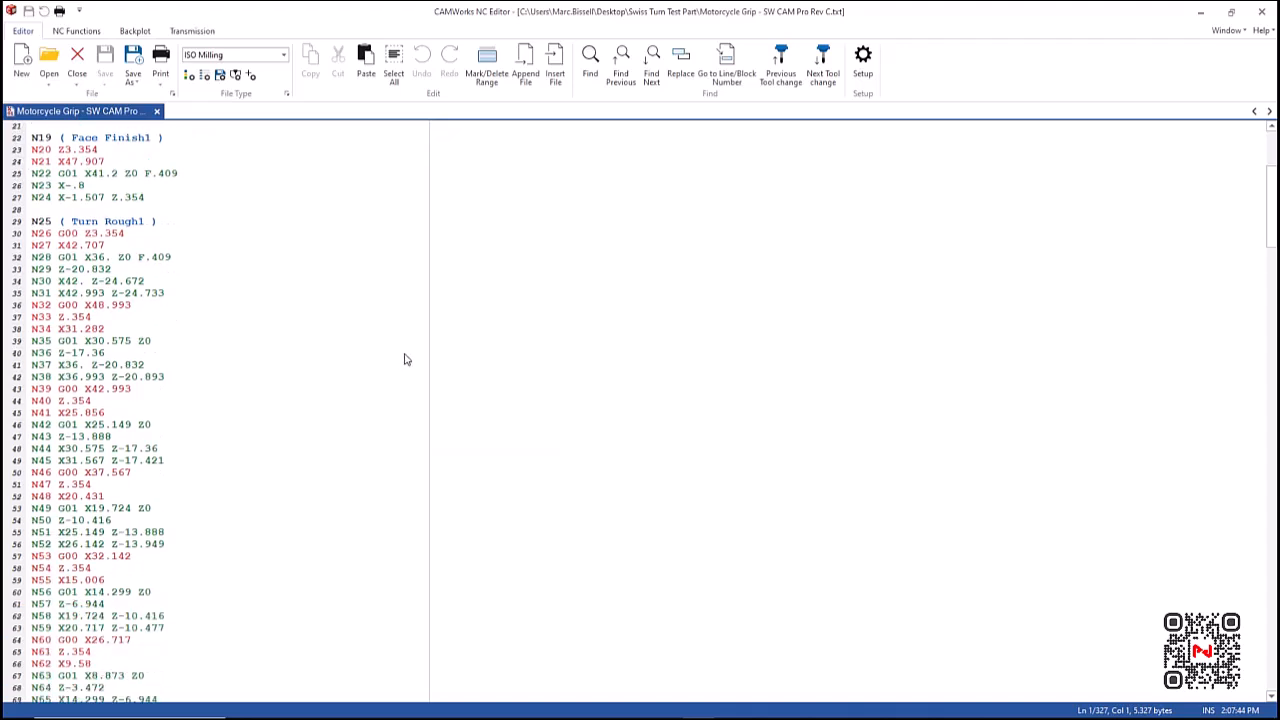
scroll(405, 359, down, 13)
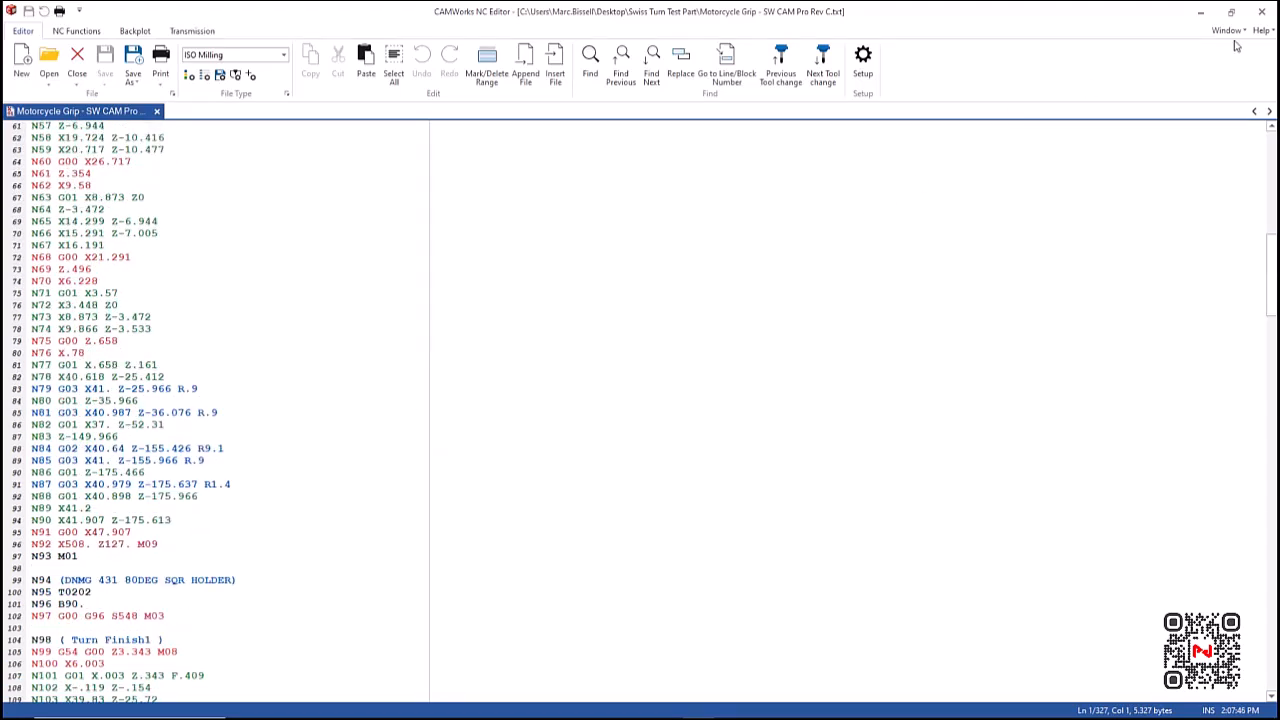
click(1262, 12)
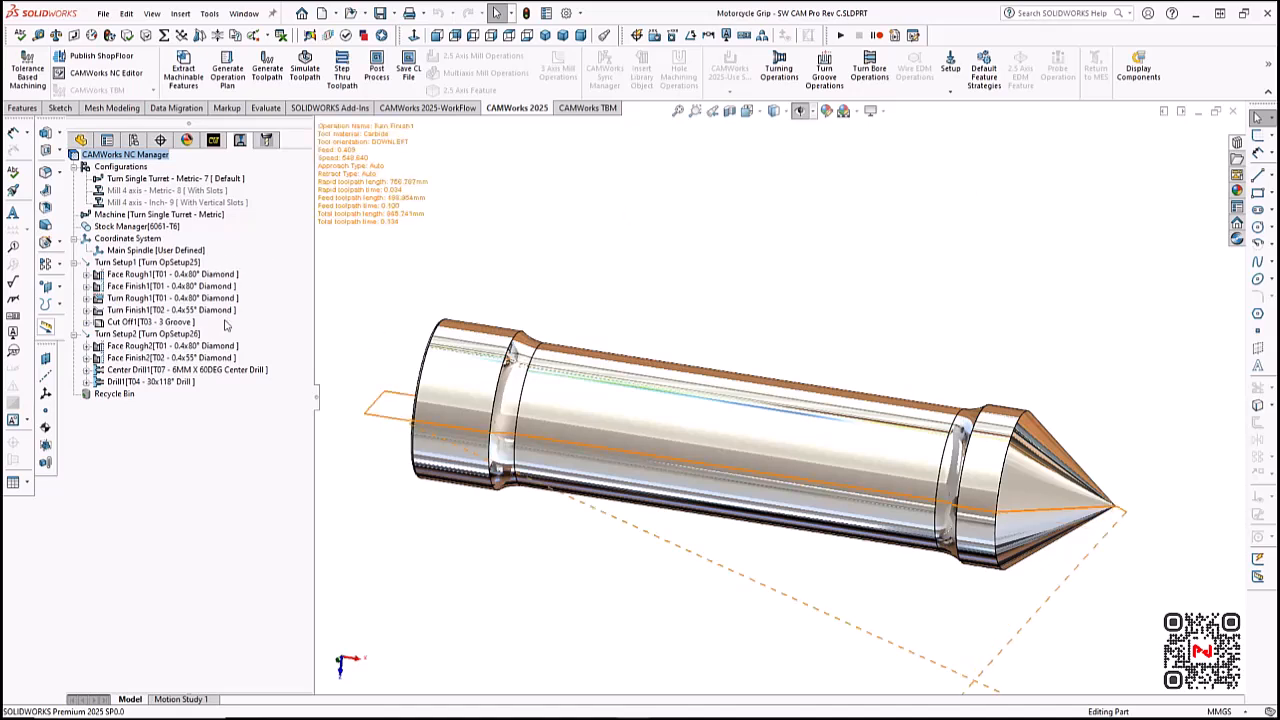
- Activate the Mill 4 axis - Metric machining configuration and show its associated With Slots part configuration
mouse_move(205, 352)
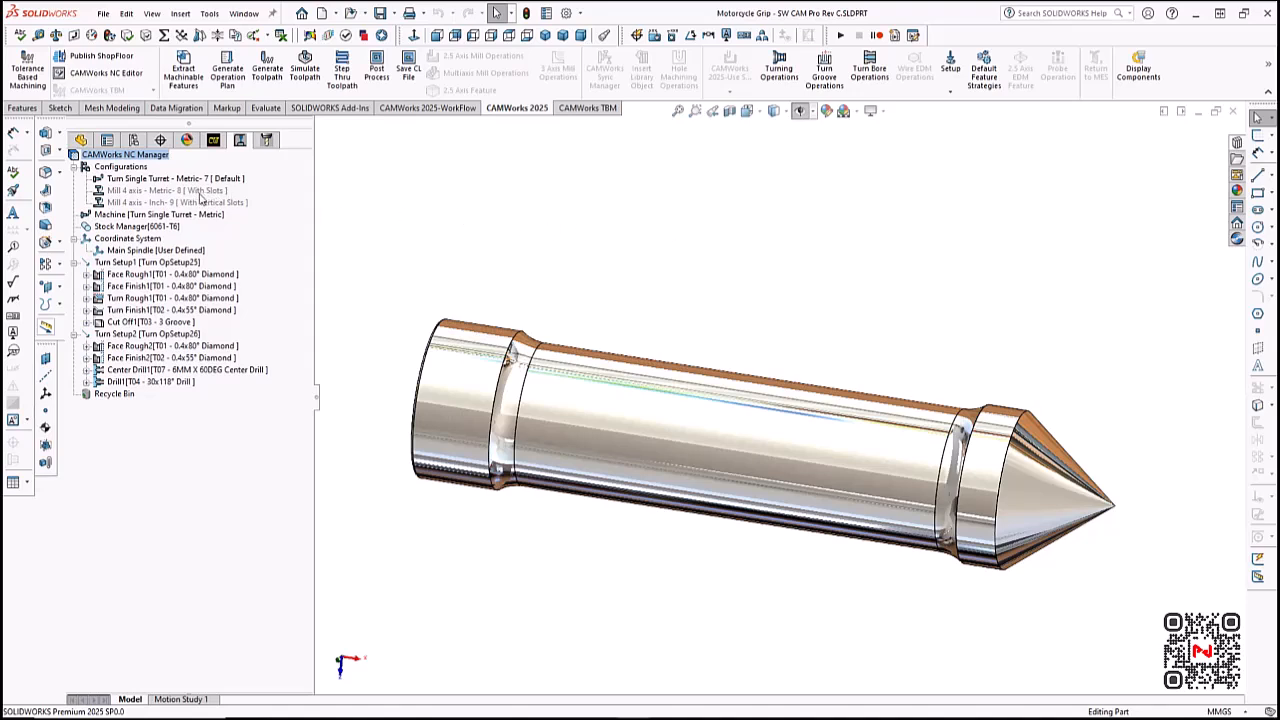
double_click(162, 191)
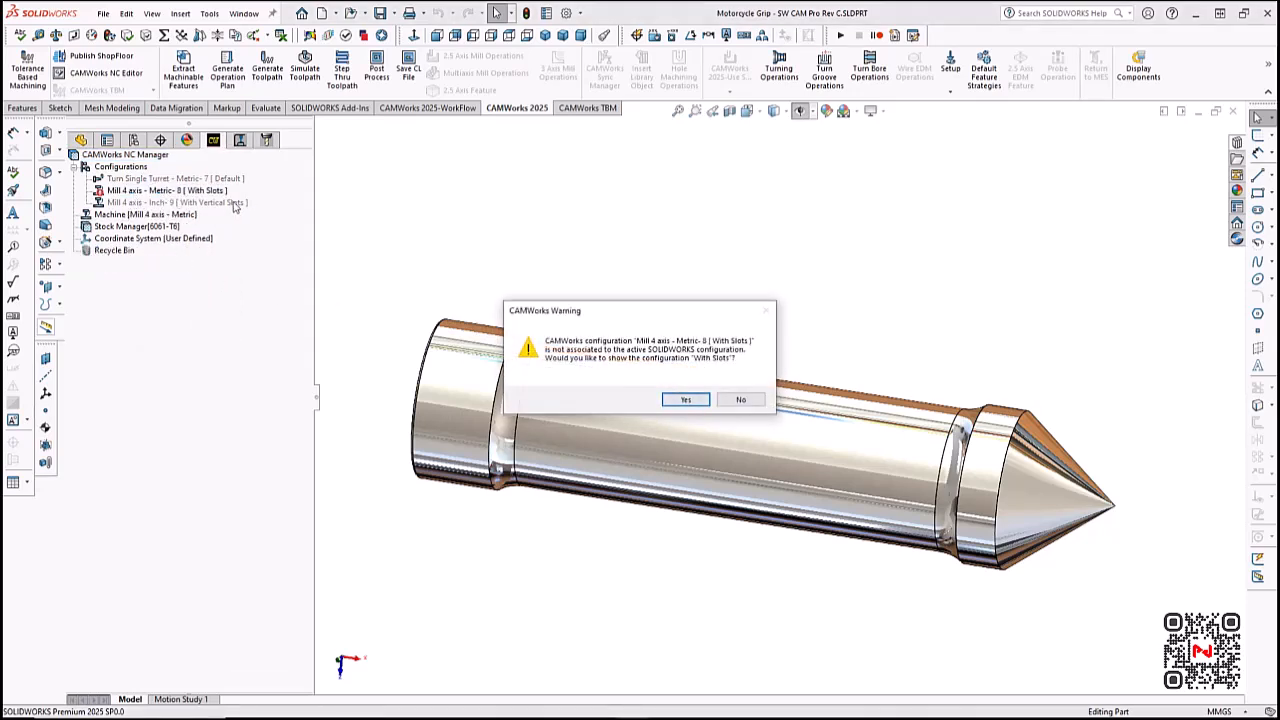
click(687, 400)
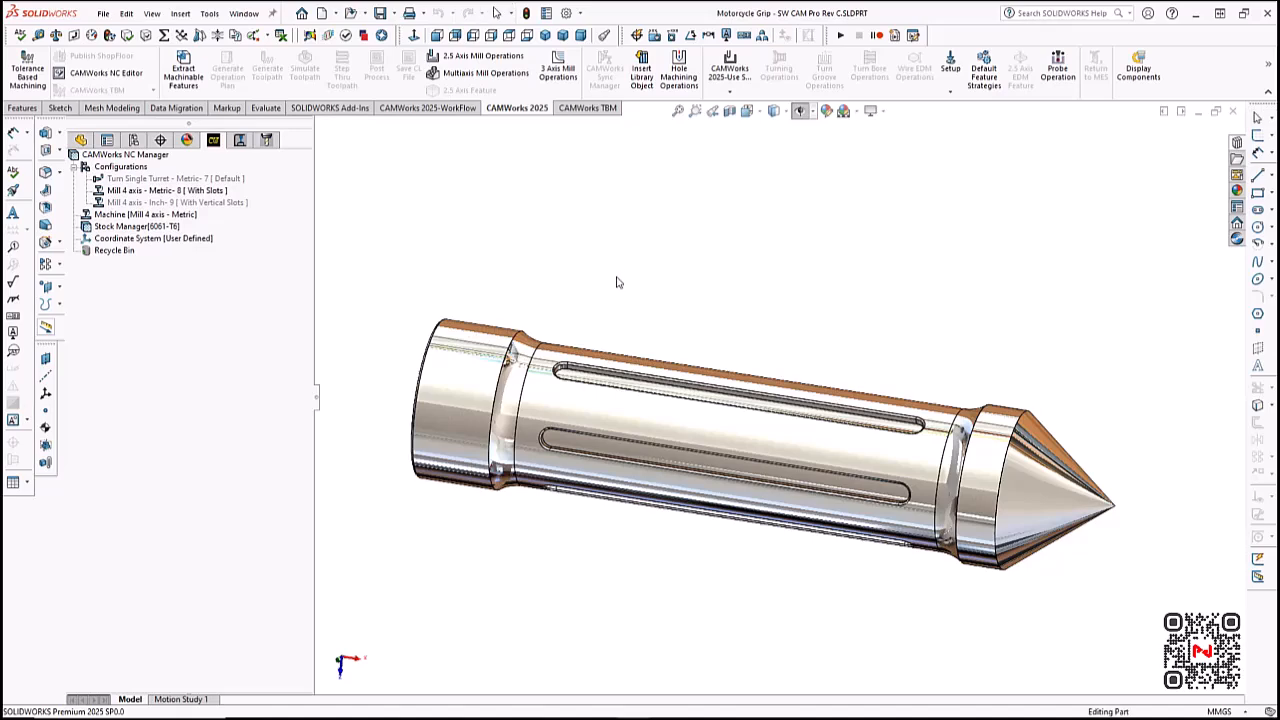
mouse_move(618, 273)
middle_down()
mouse_move(603, 297)
mouse_move(609, 283)
middle_up()
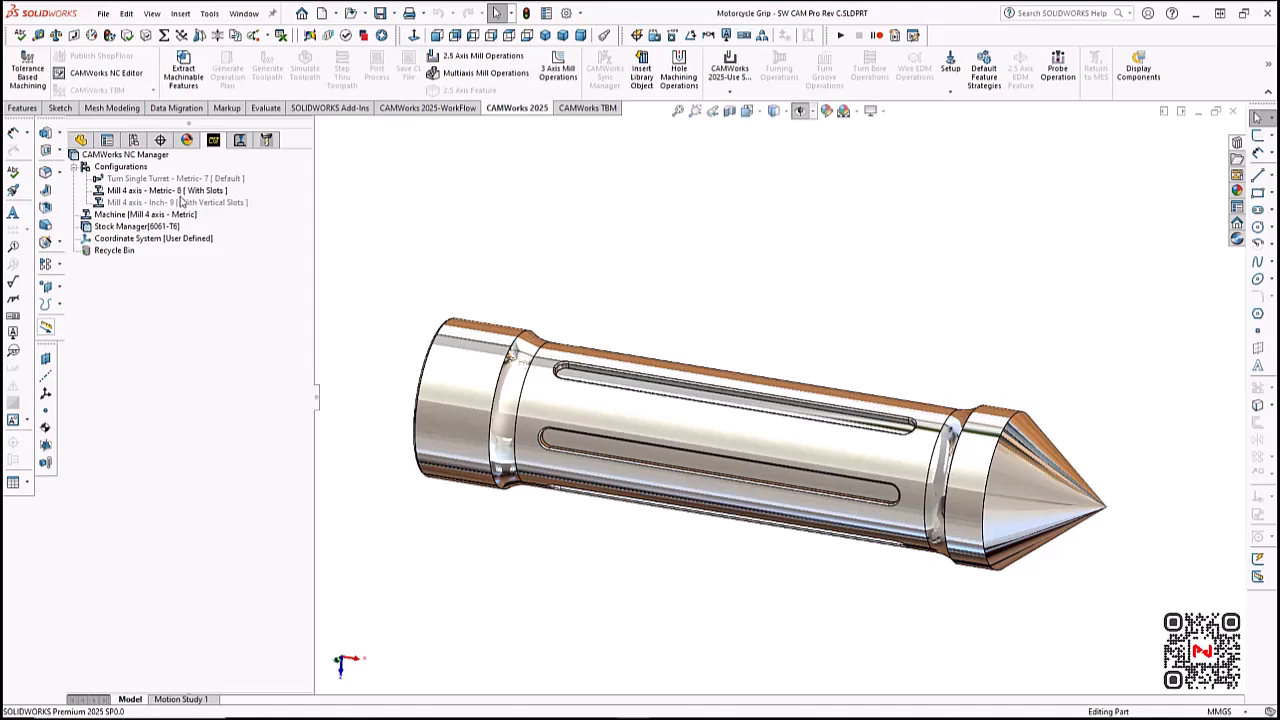
- Create a mill part setup whose direction is defined by the Top Plane instead of the Front Plane
right_click(160, 241)
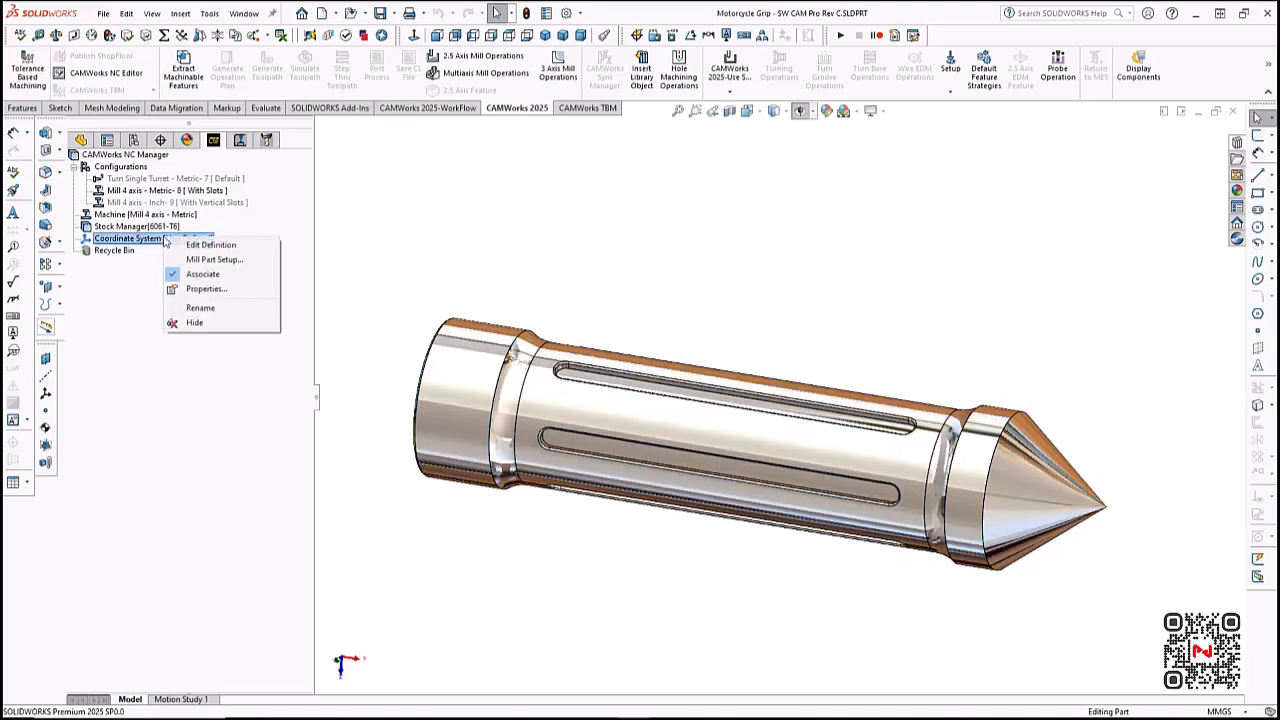
click(229, 262)
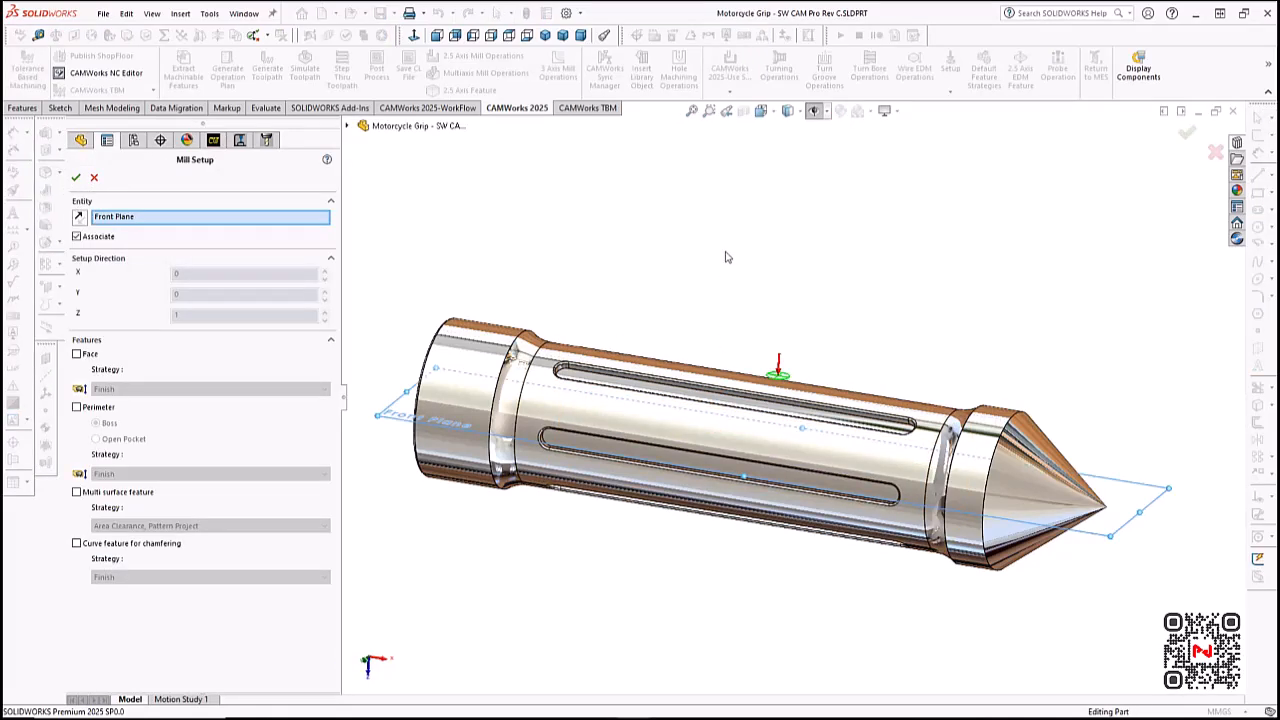
middle_drag(727, 258, 705, 290)
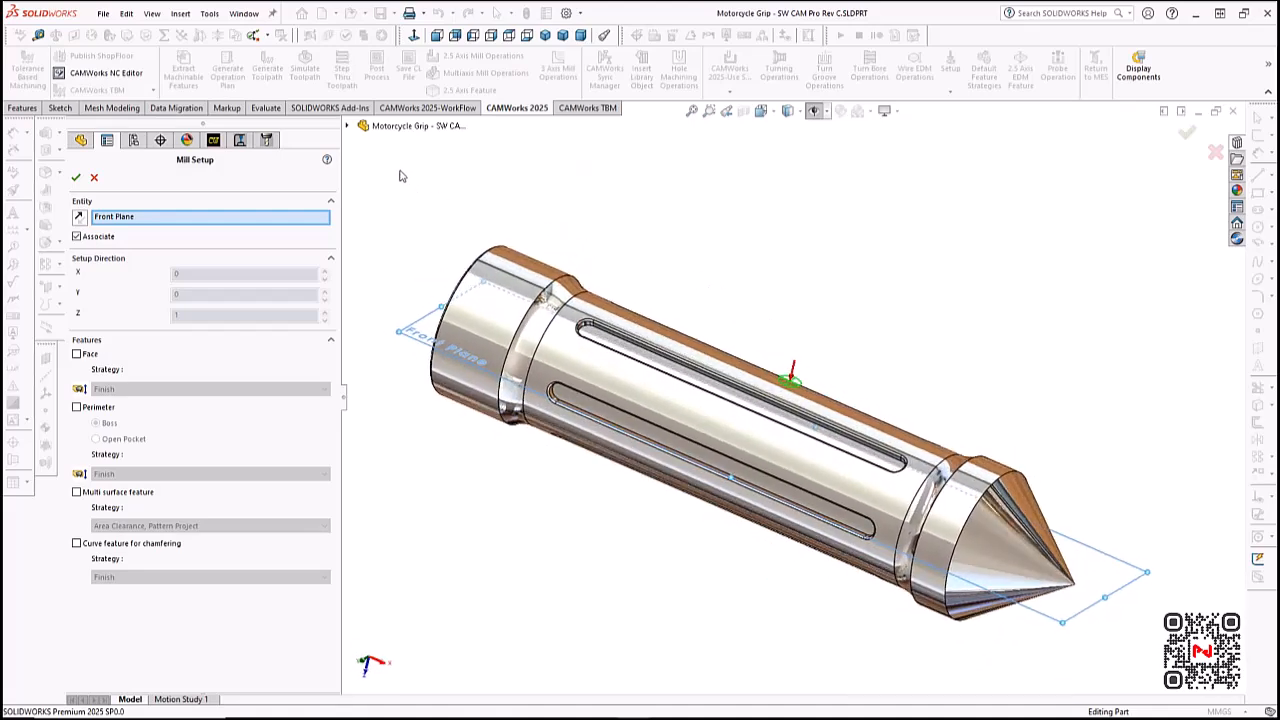
click(360, 126)
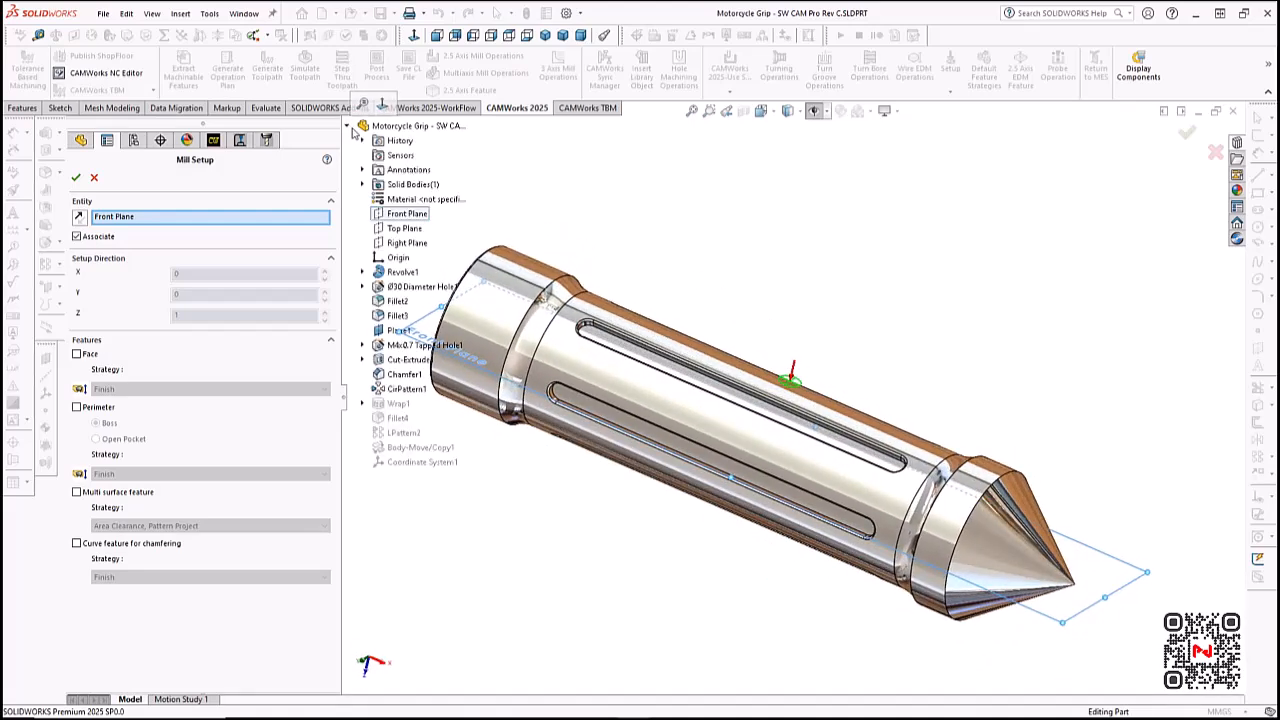
click(411, 229)
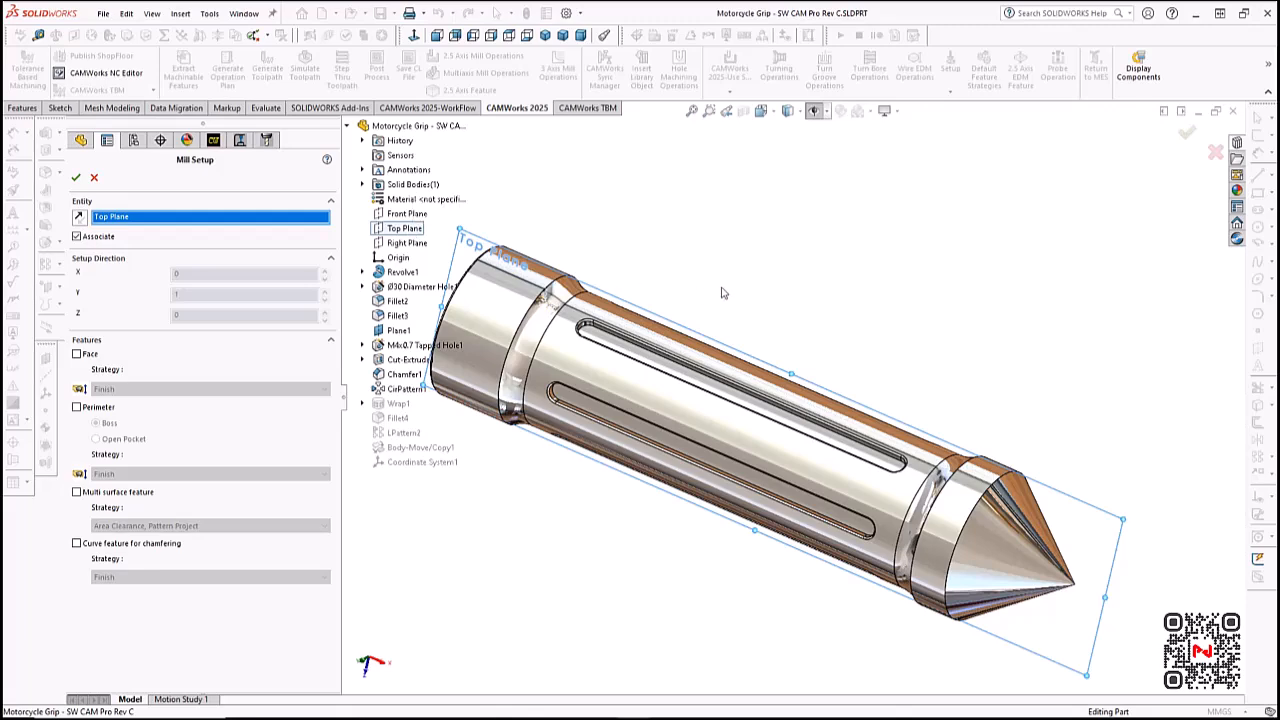
middle_drag(725, 292, 586, 437)
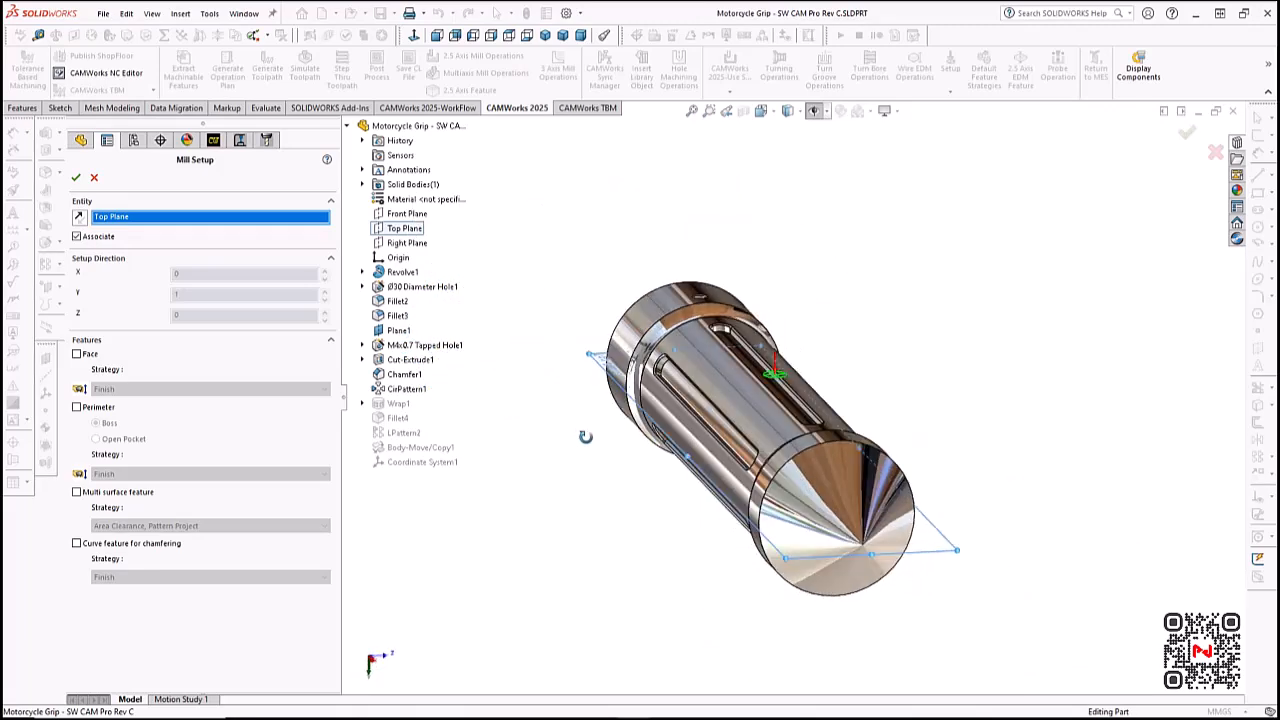
scroll(731, 380, down, 2)
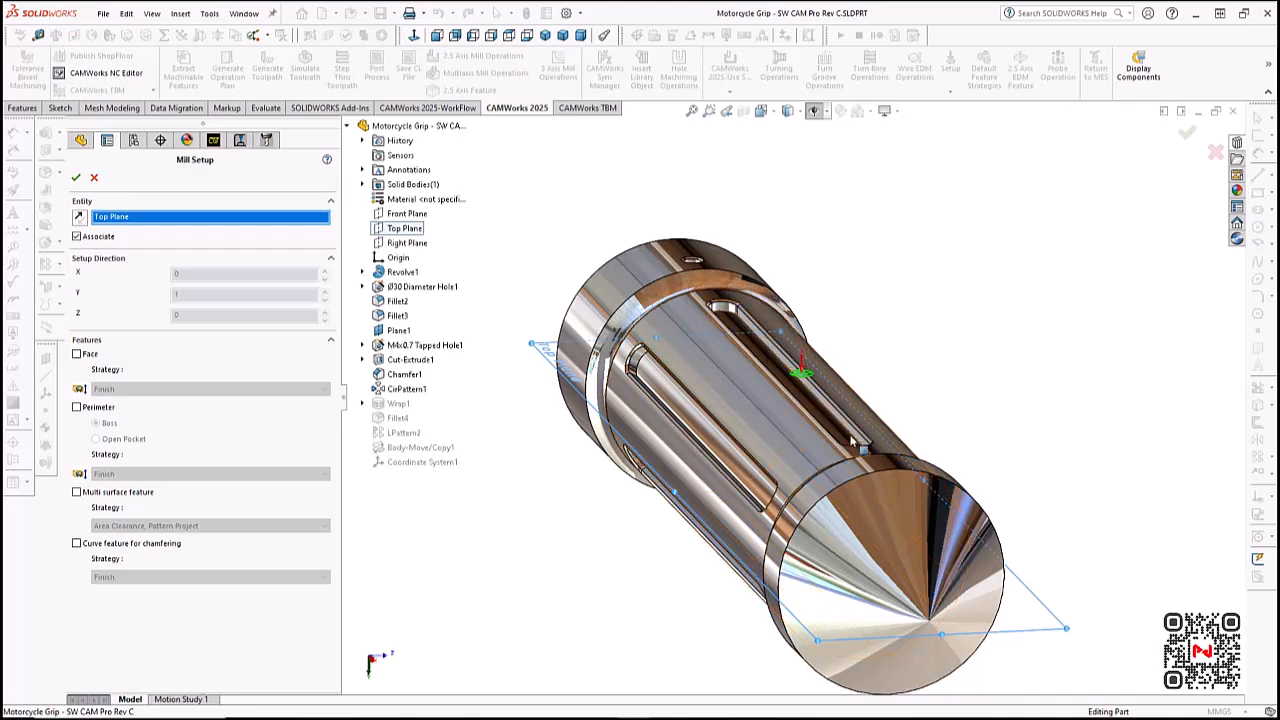
middle_drag(731, 380, 830, 365)
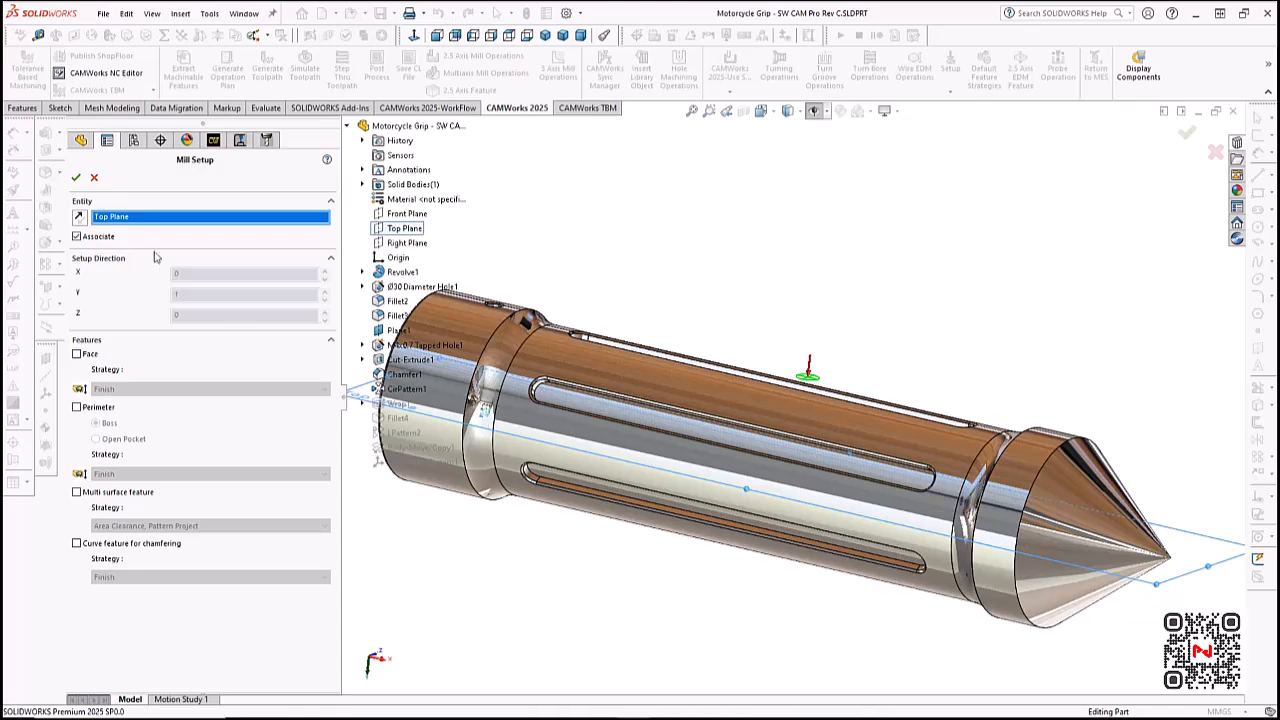
click(75, 178)
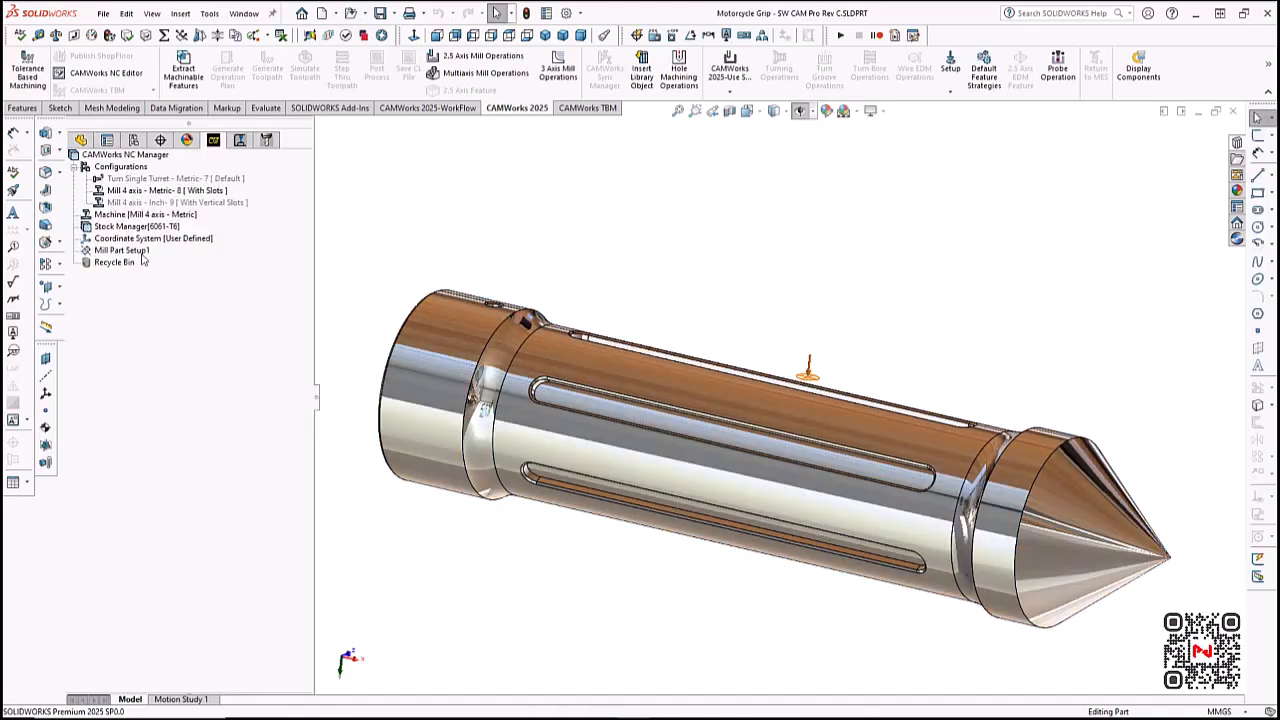
- Add a Rough-Finish pocket feature to the mill setup from the upper slot's floor face, ending up to a vertex on the slot's edge
right_click(143, 255)
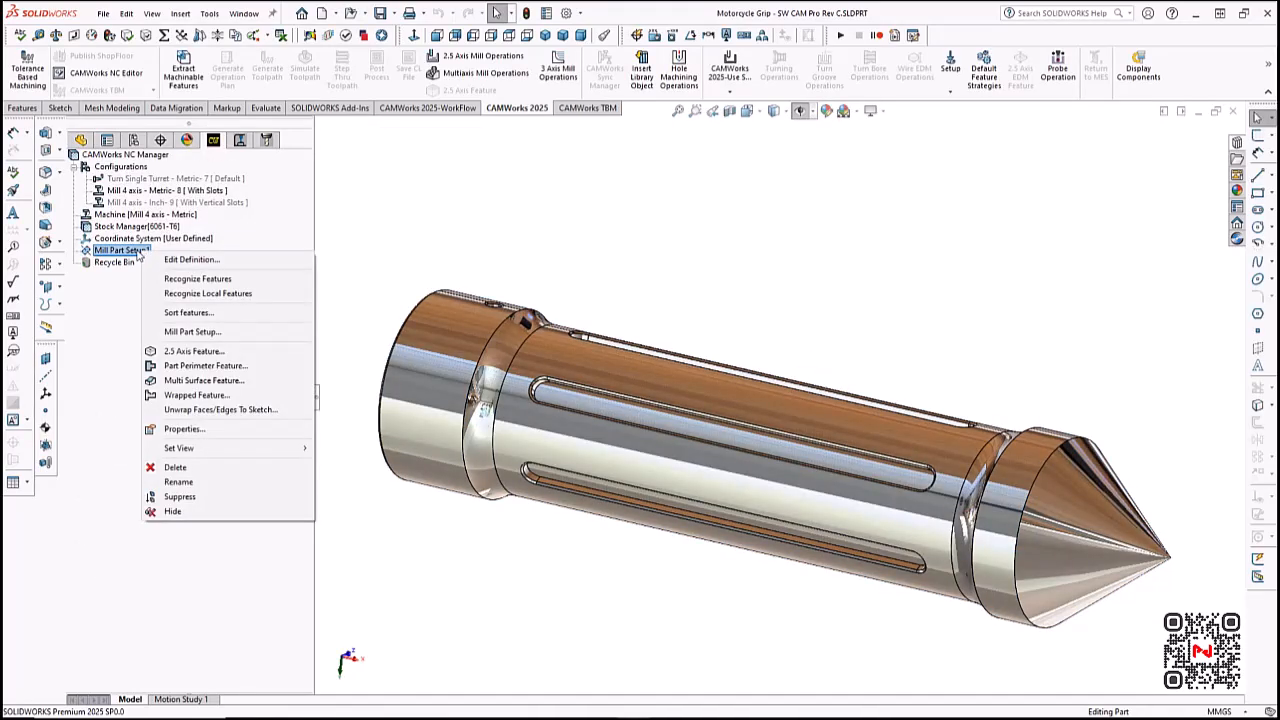
click(173, 352)
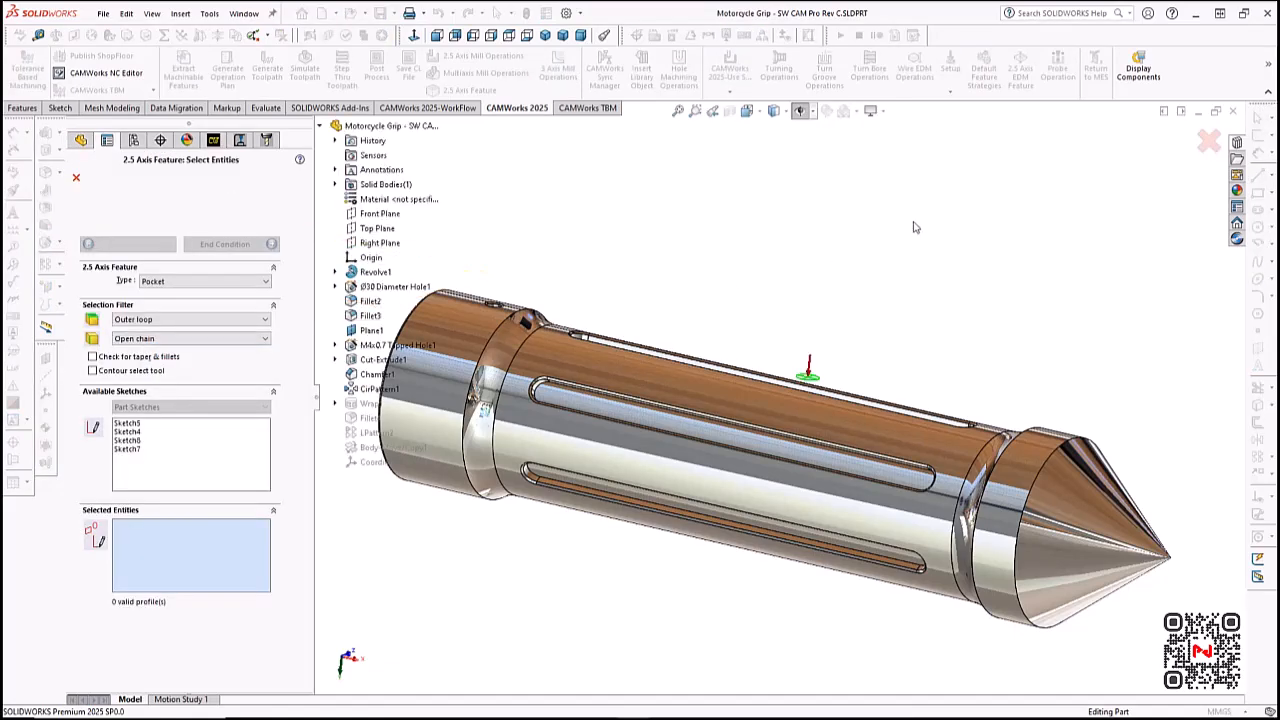
middle_drag(912, 228, 896, 275)
scroll(893, 310, down, 2)
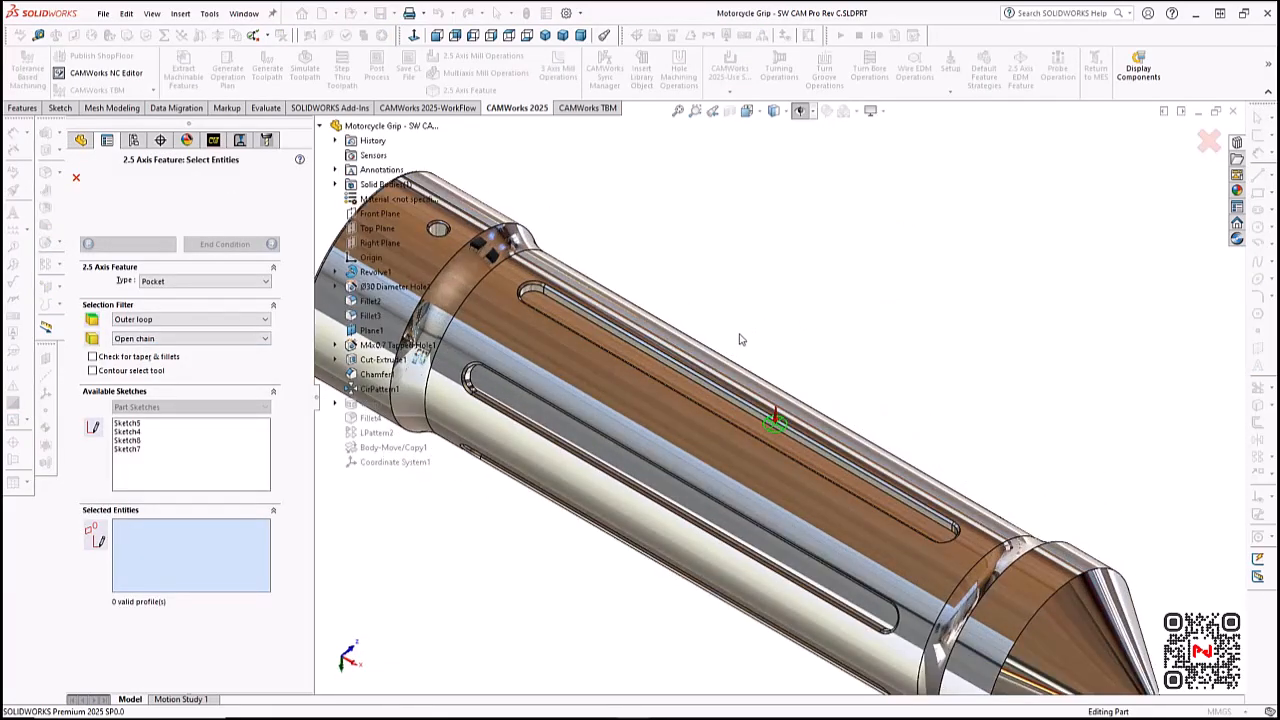
scroll(740, 342, down, 2)
click(688, 396)
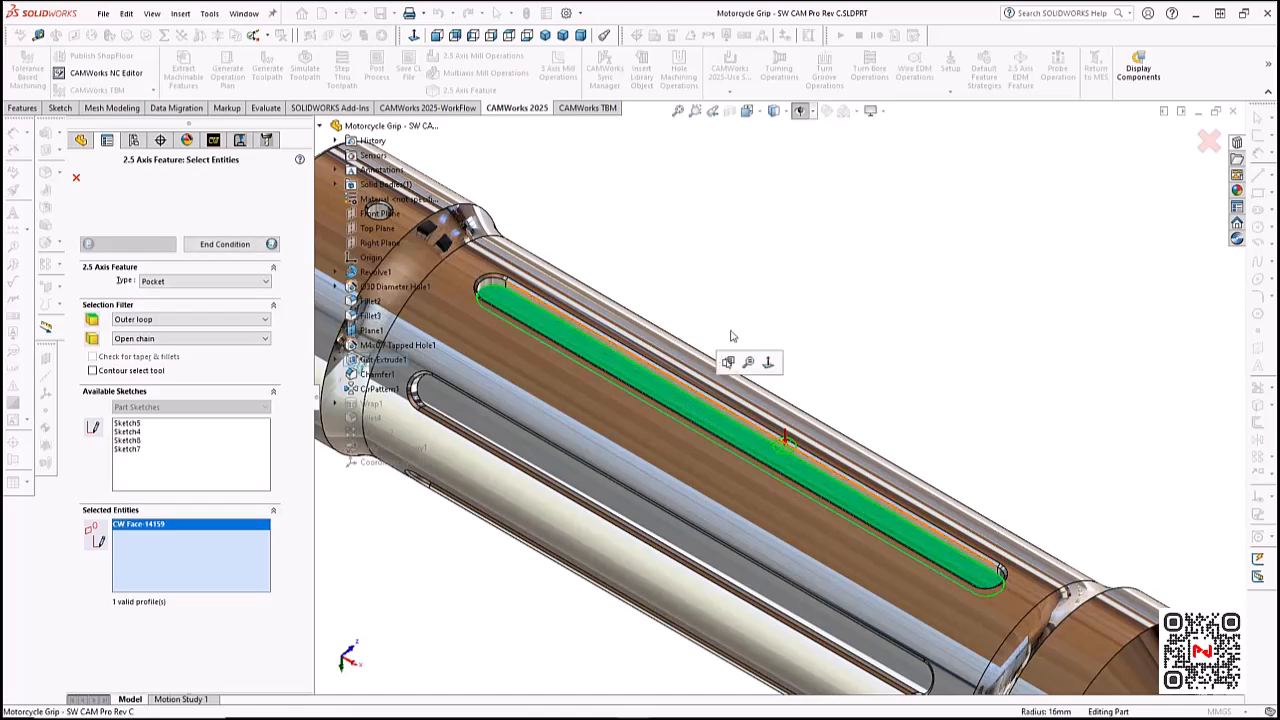
click(228, 248)
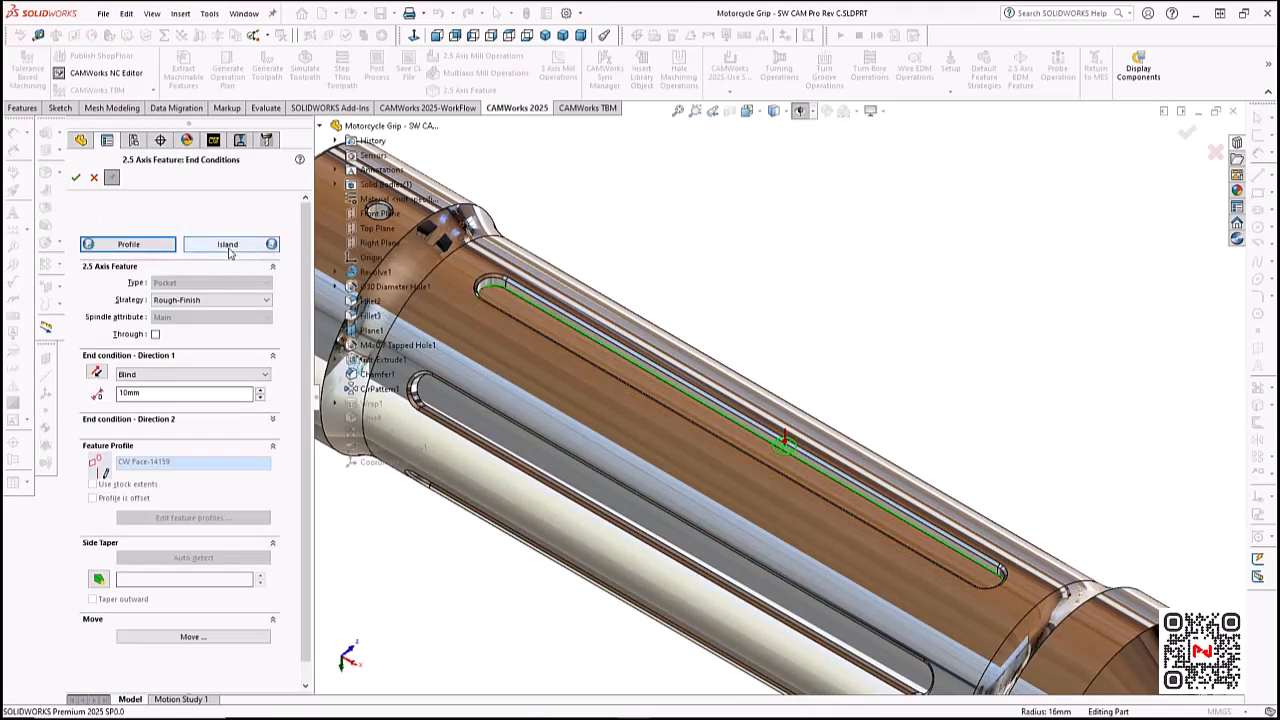
click(507, 284)
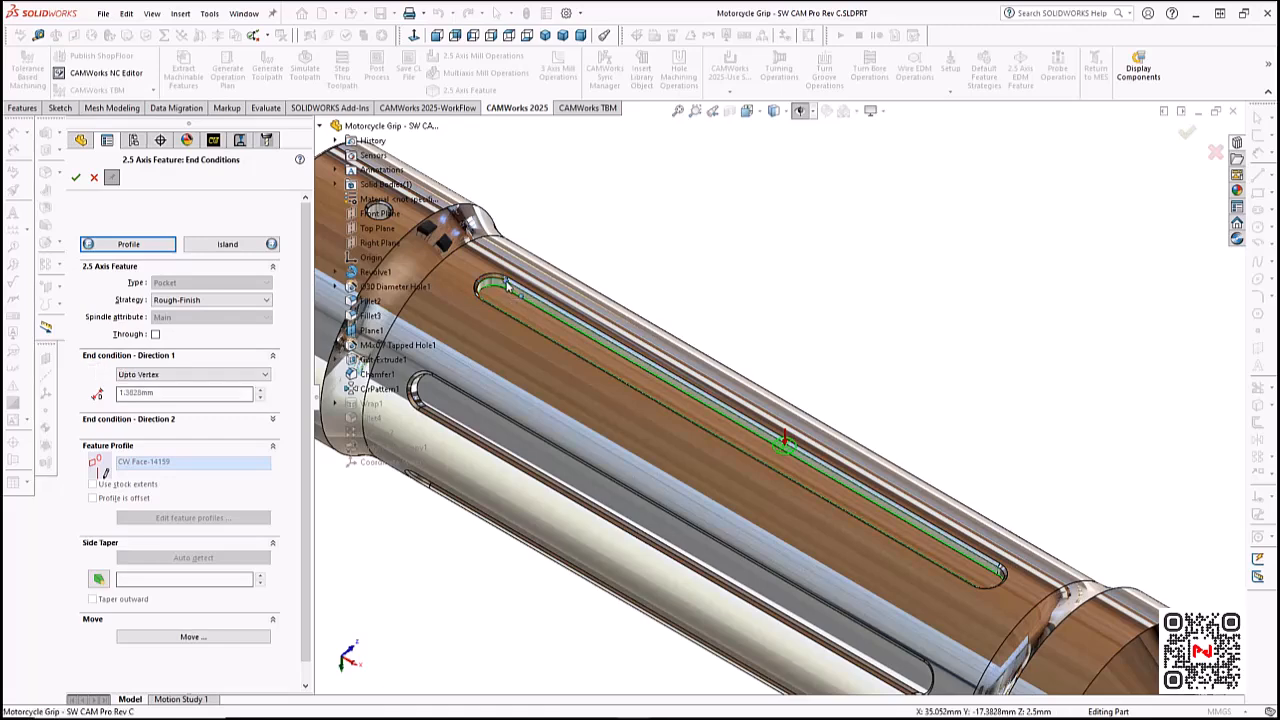
click(75, 178)
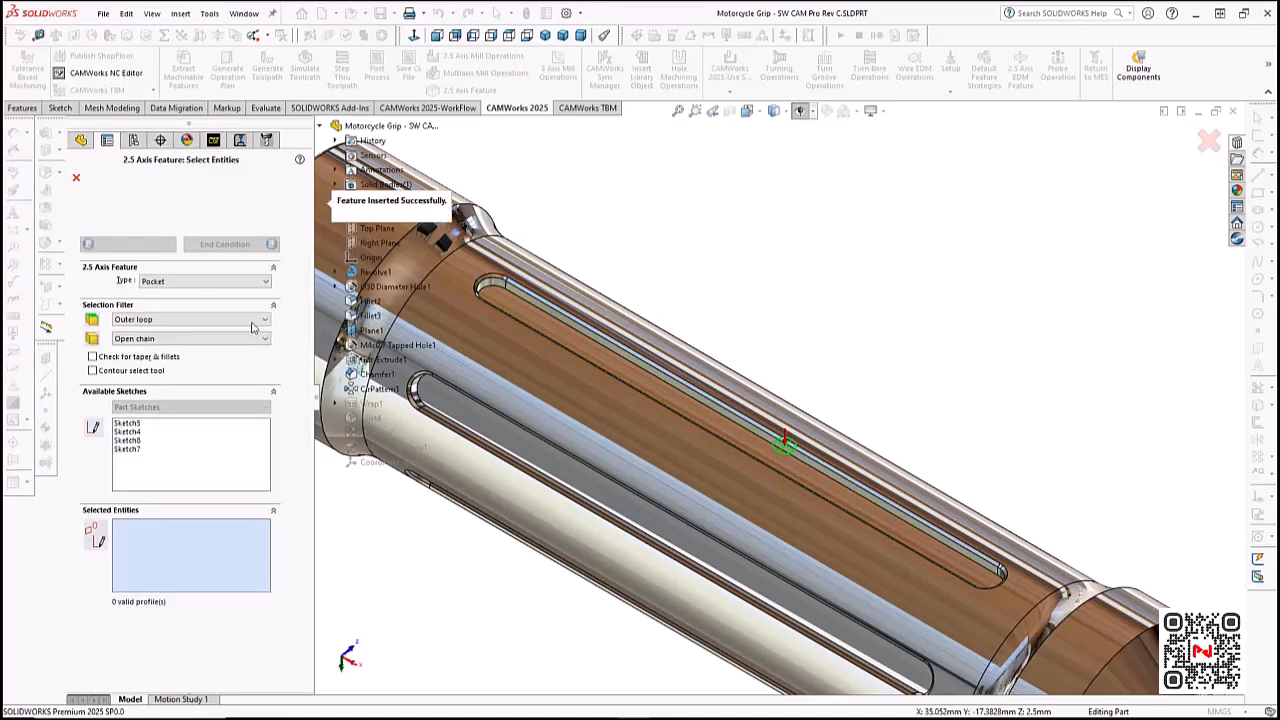
click(77, 179)
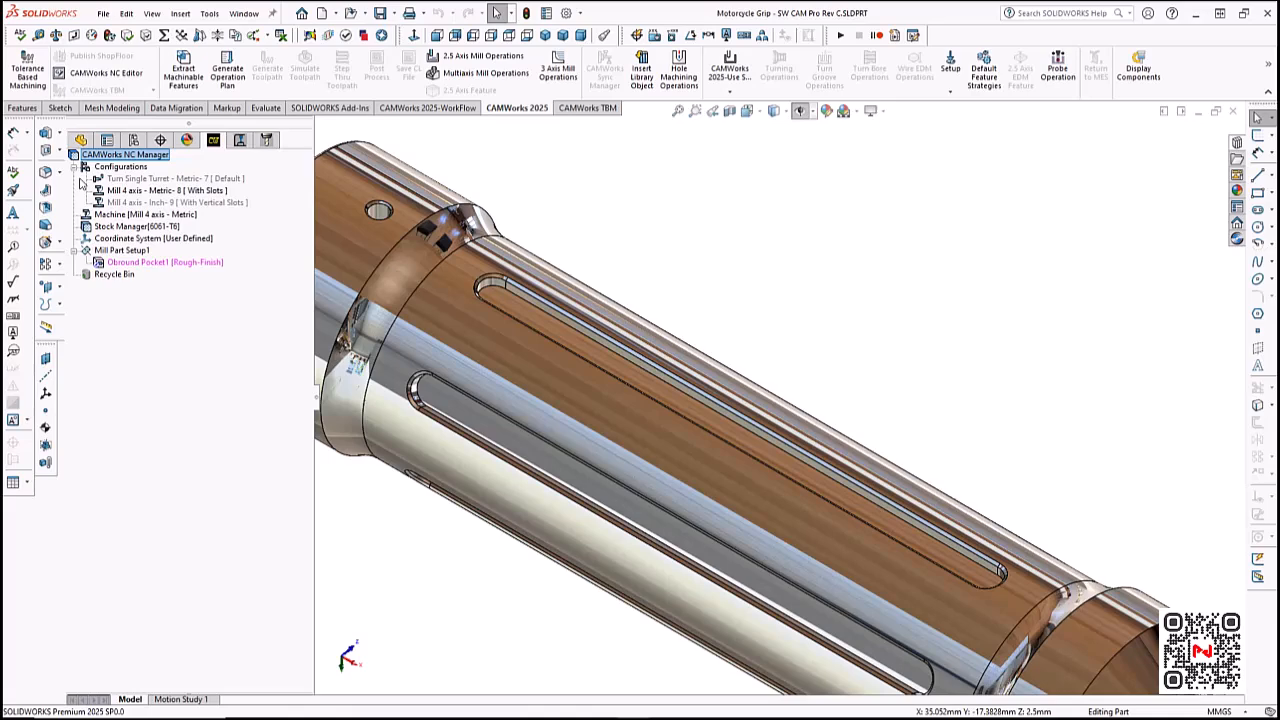
- Create a circular pattern of the obround pocket with 6 instances over 360 degrees around the grip's cylindrical end face
click(178, 262)
scroll(695, 318, up, 3)
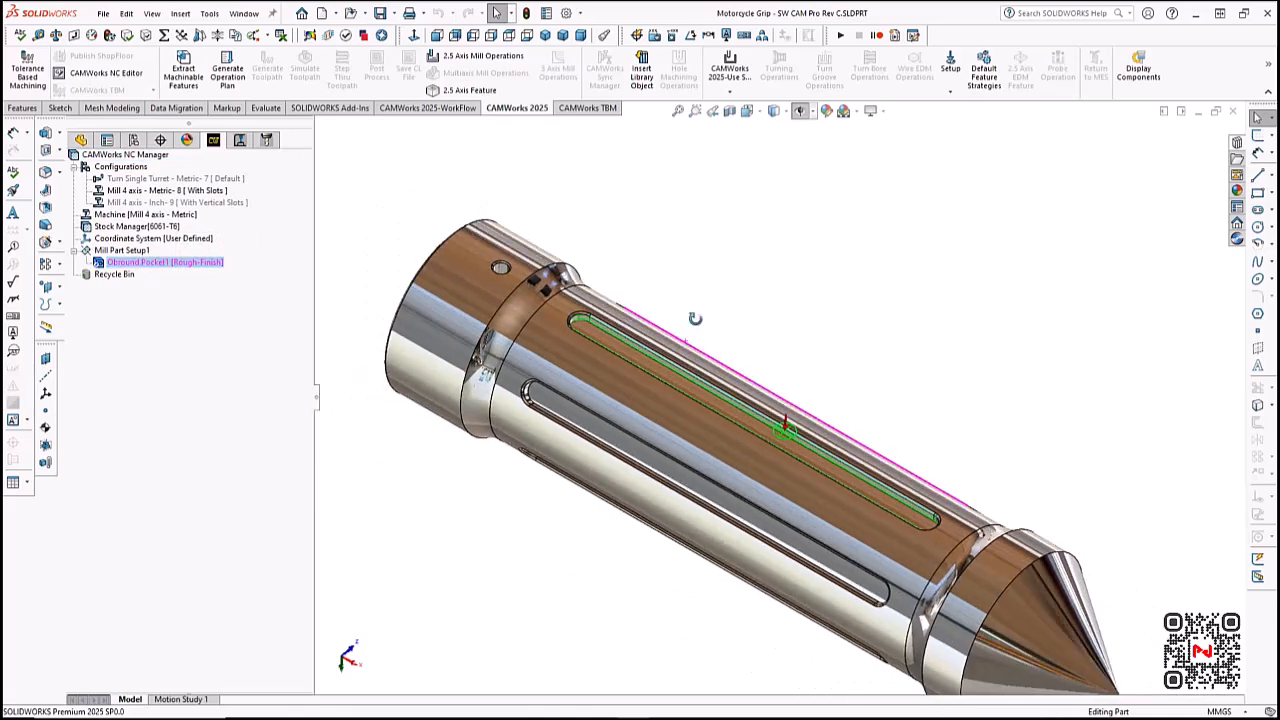
middle_drag(695, 318, 697, 287)
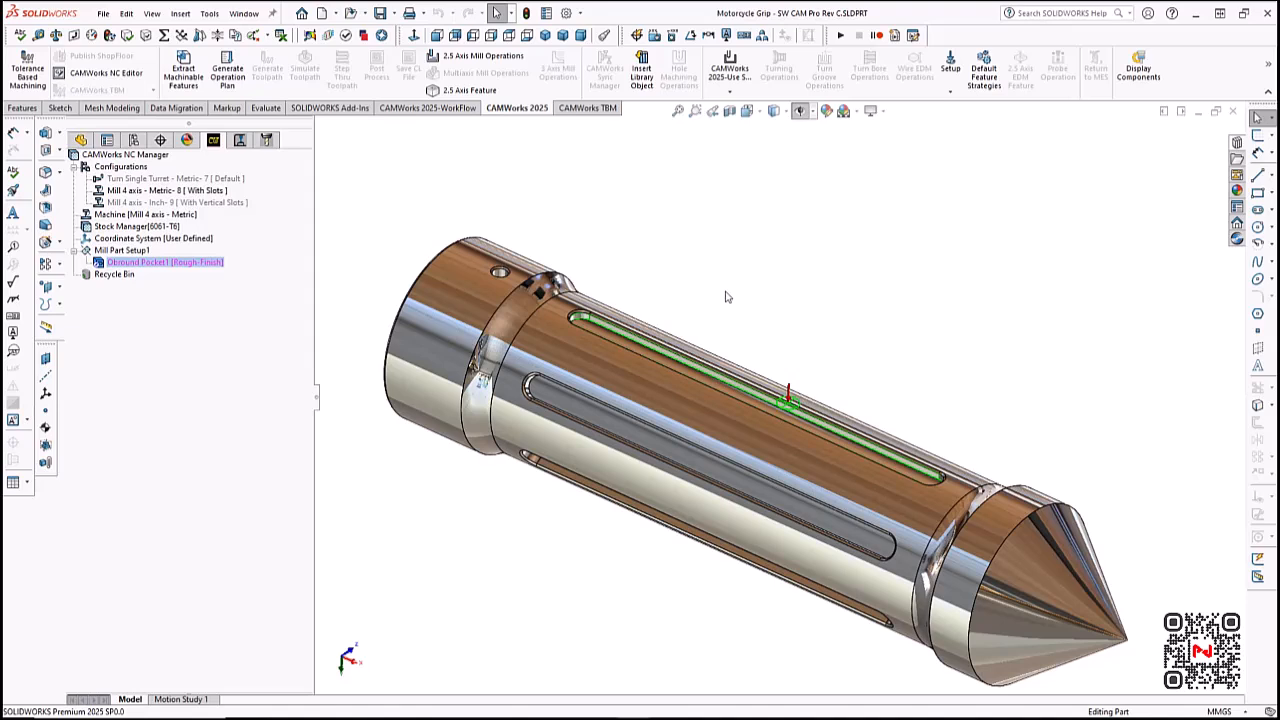
click(725, 303)
click(163, 263)
right_click(189, 266)
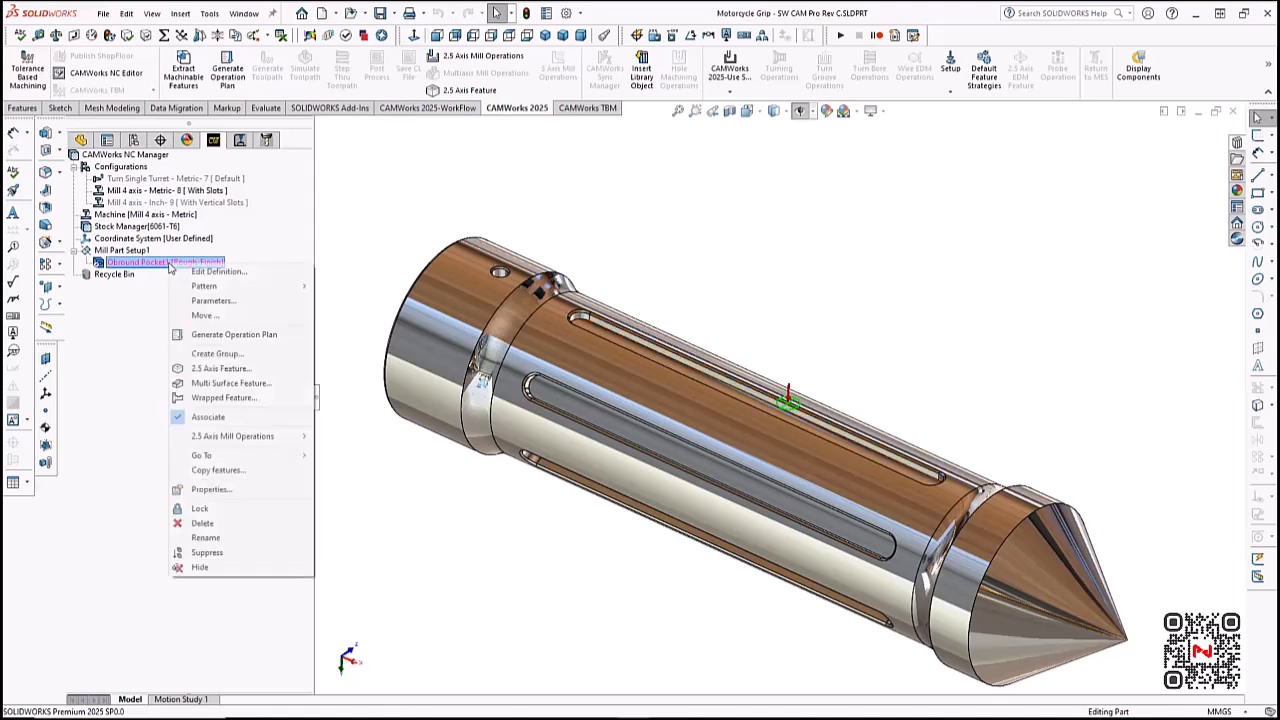
mouse_move(205, 286)
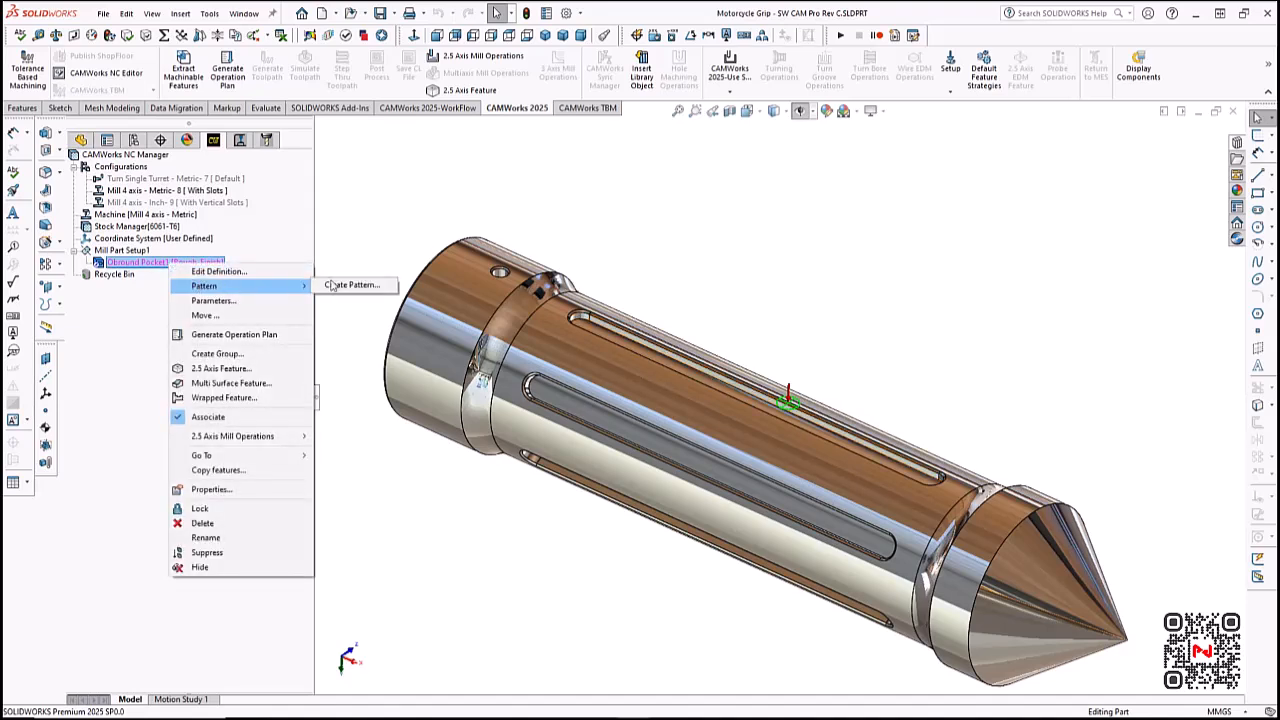
click(350, 285)
click(195, 228)
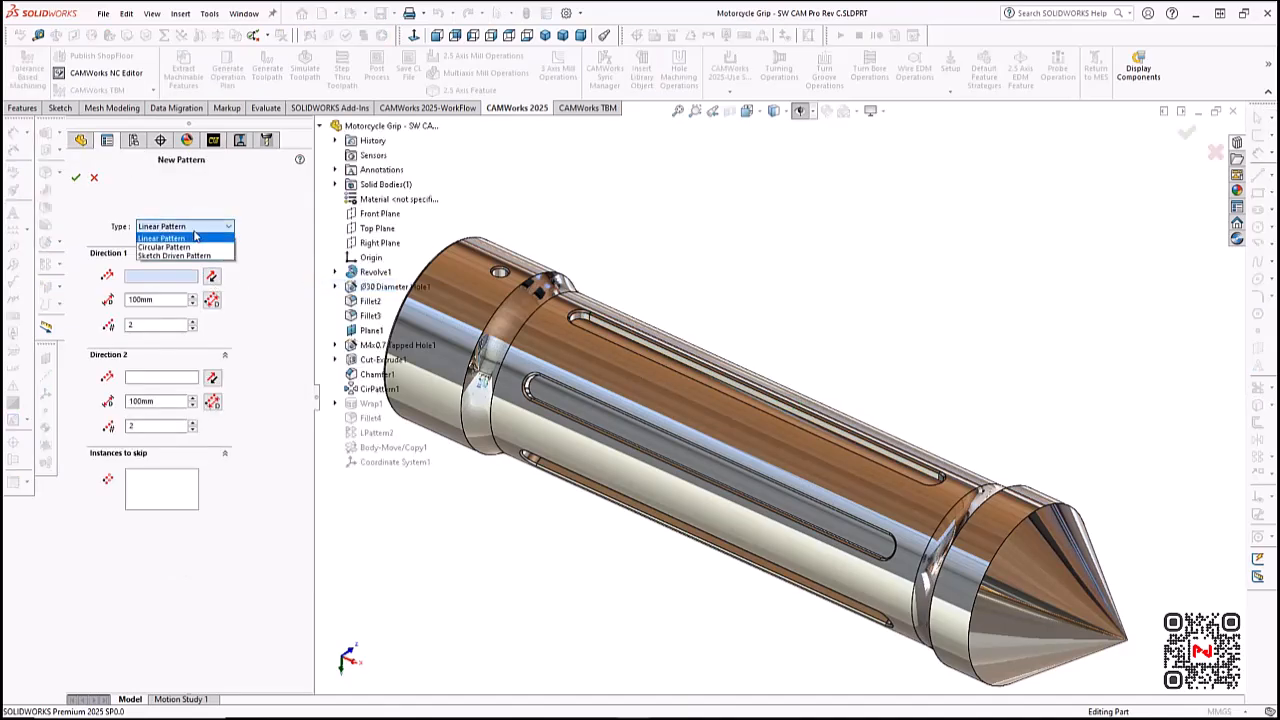
click(193, 249)
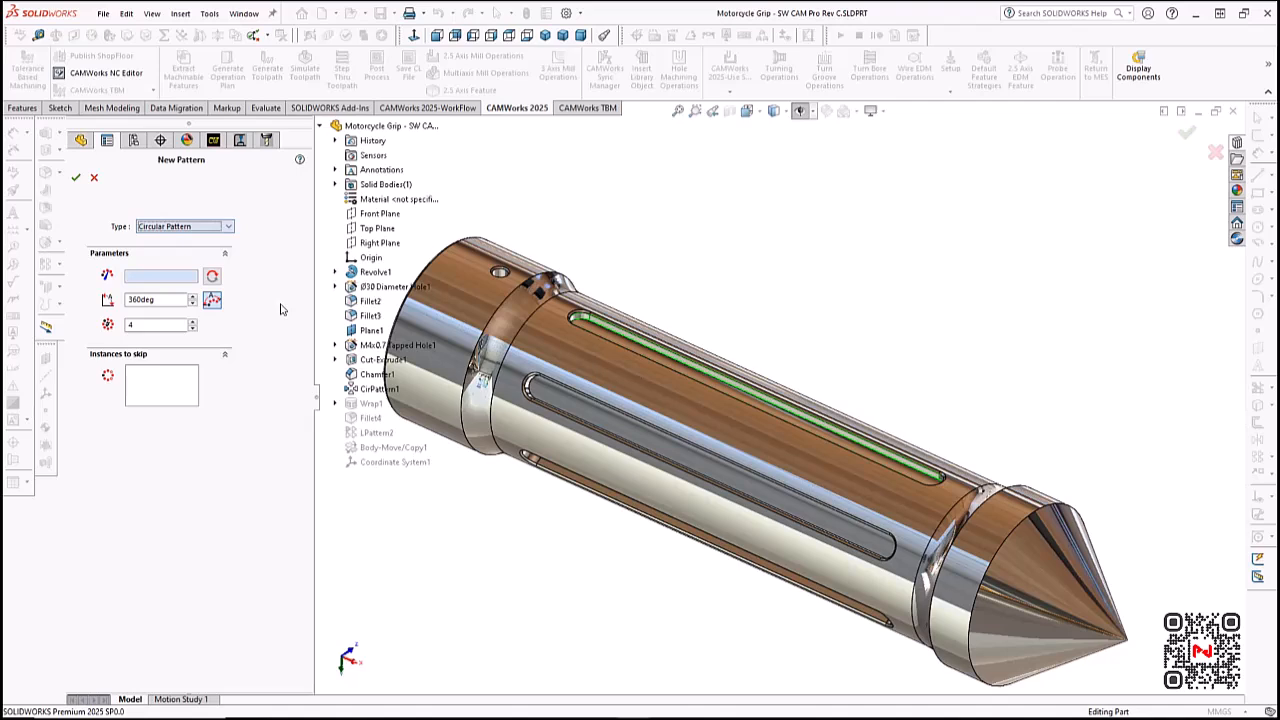
click(460, 332)
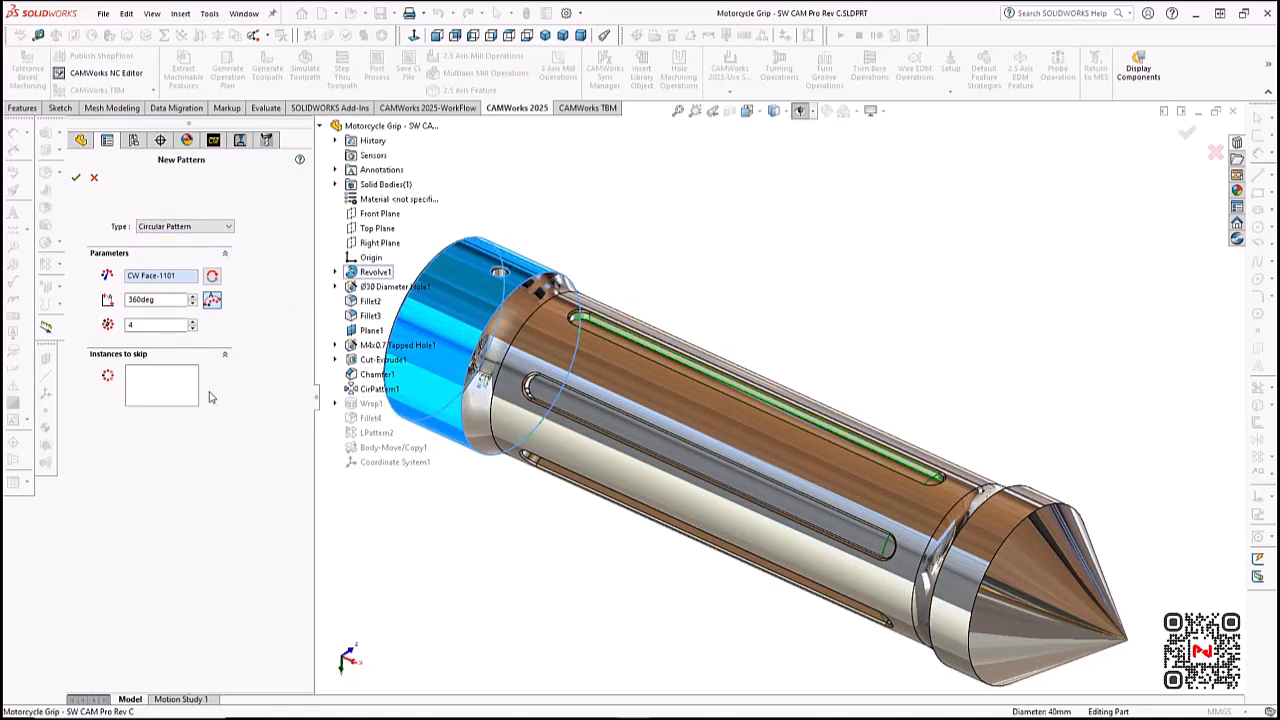
double_click(159, 326)
key(Tab)
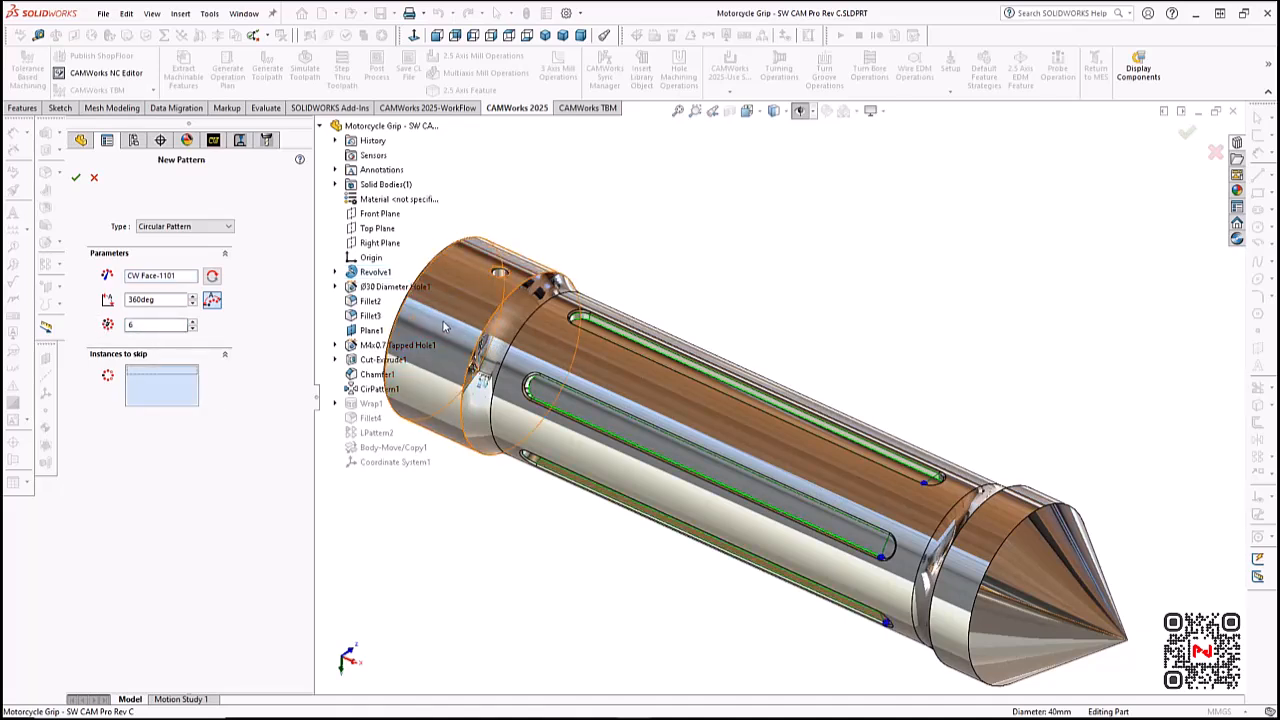
click(75, 177)
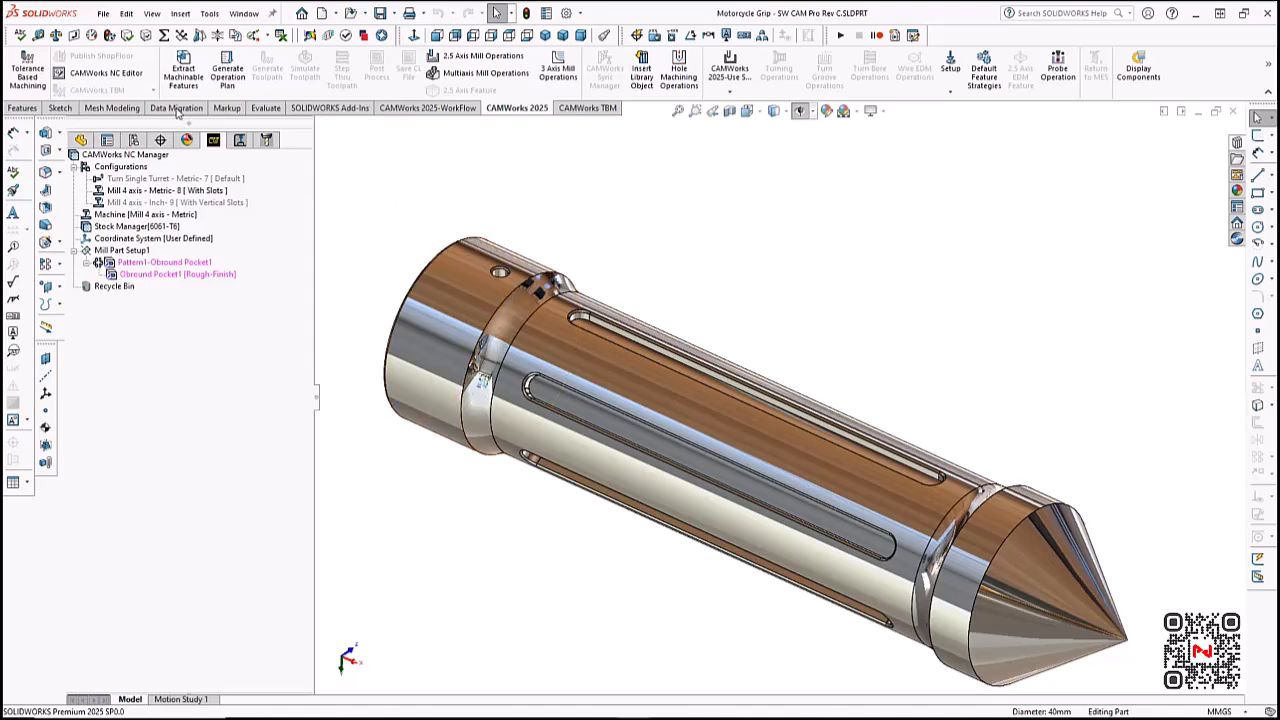
- Extract the remaining machinable features automatically and select the countersink hole feature in the mill setup
click(187, 86)
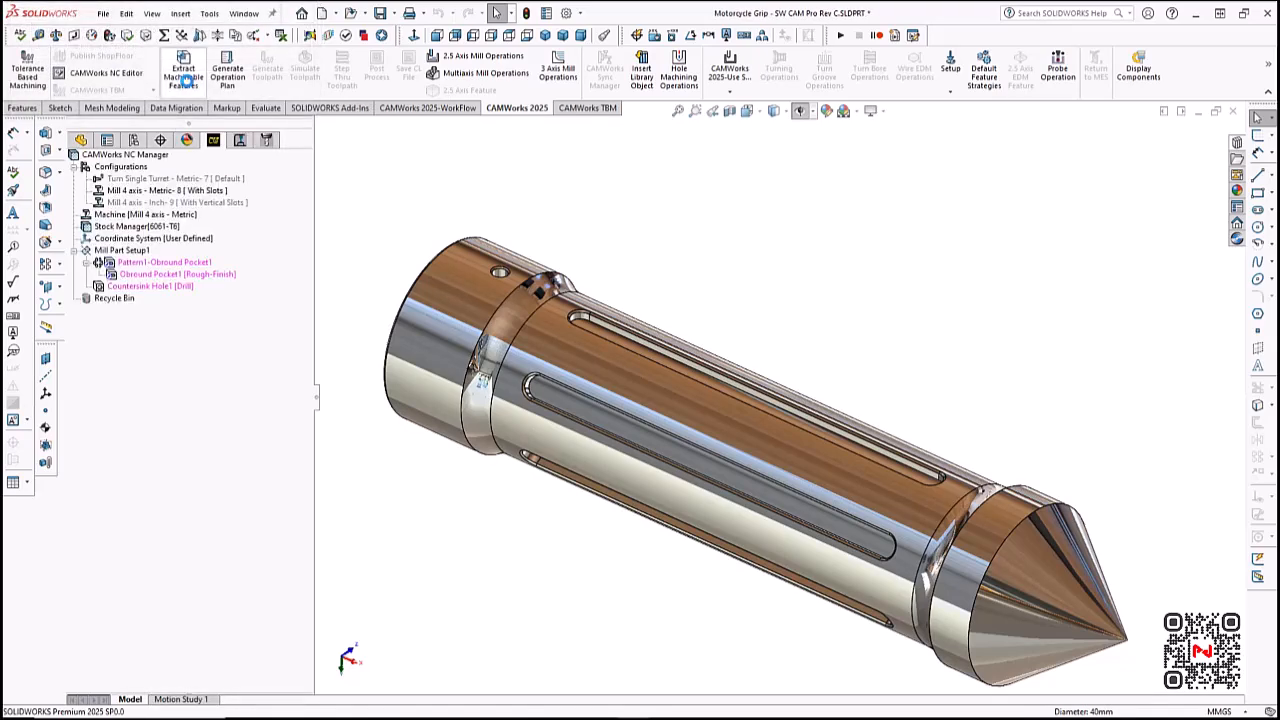
click(144, 287)
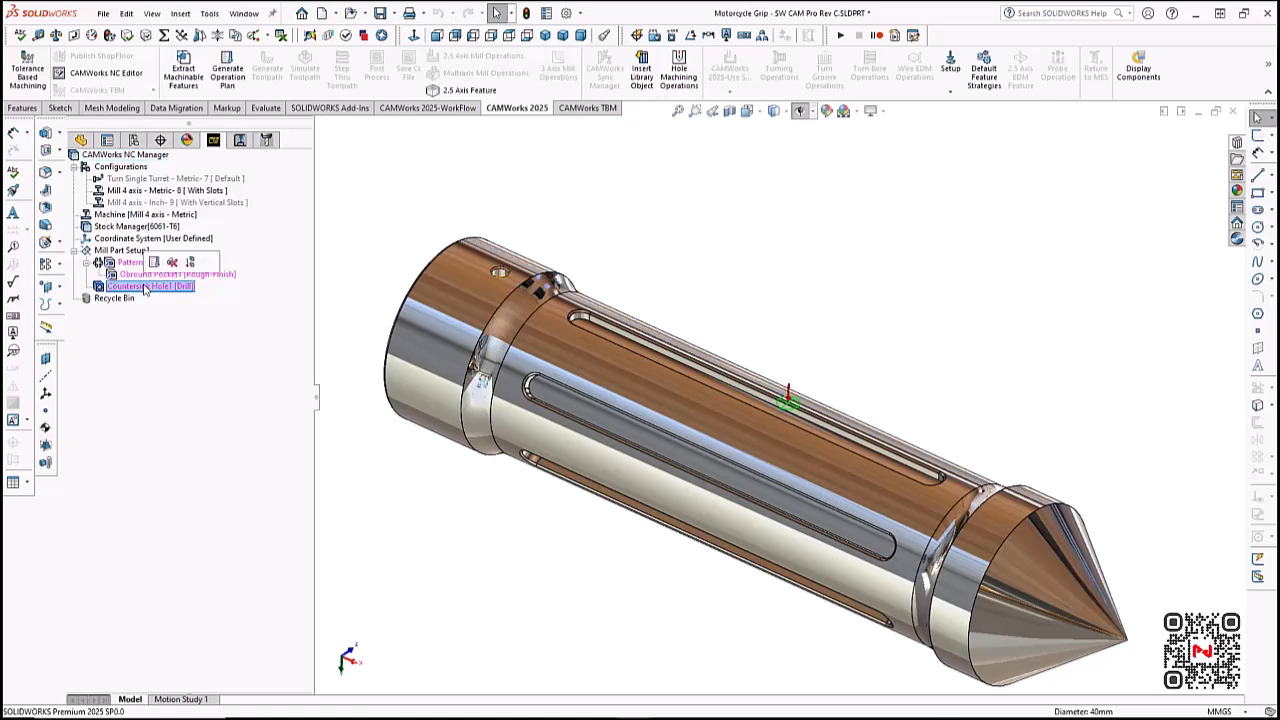
- Move the countersink hole feature ahead of the obround pocket pattern in the mill setup and generate the toolpaths for its operations
click(152, 251)
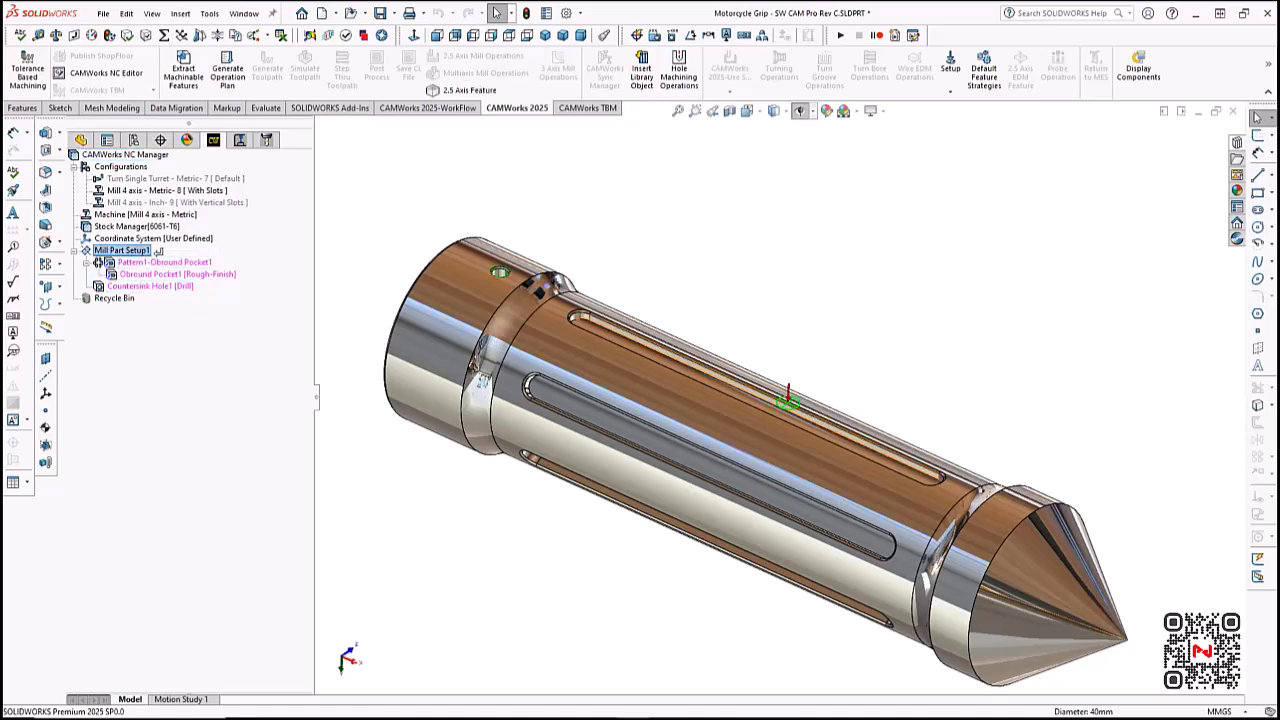
drag(157, 251, 157, 253)
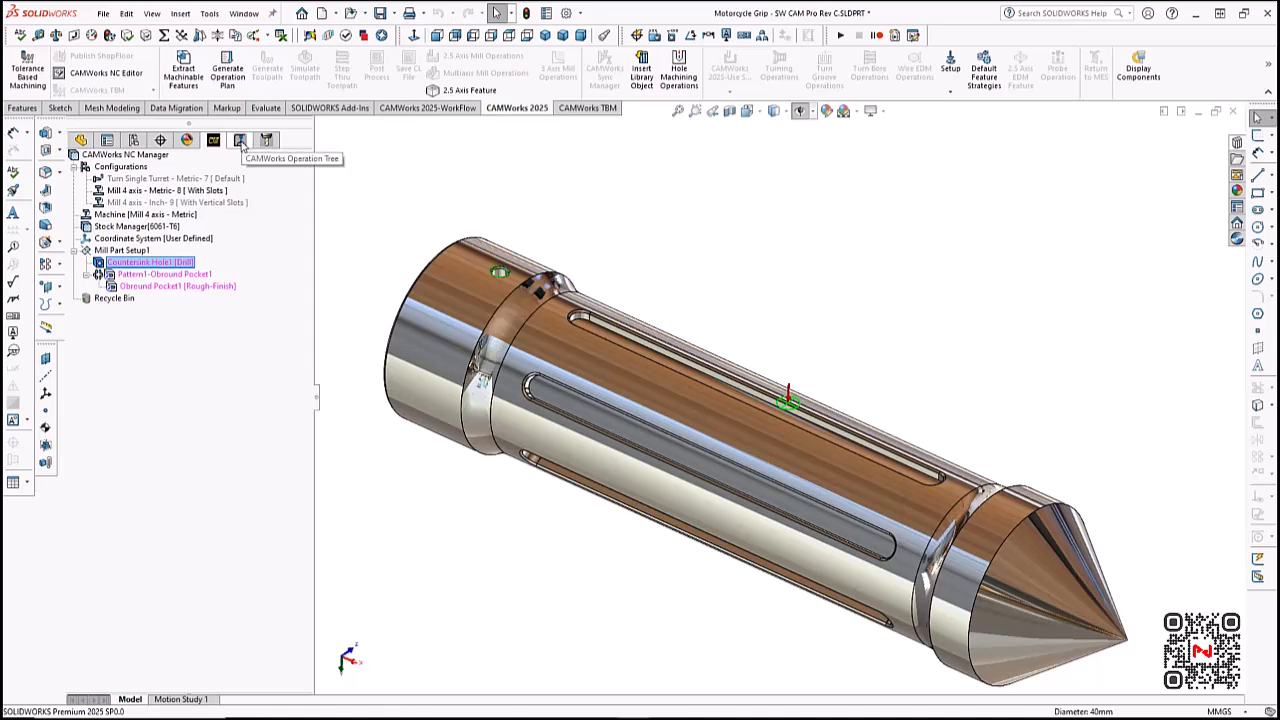
click(240, 141)
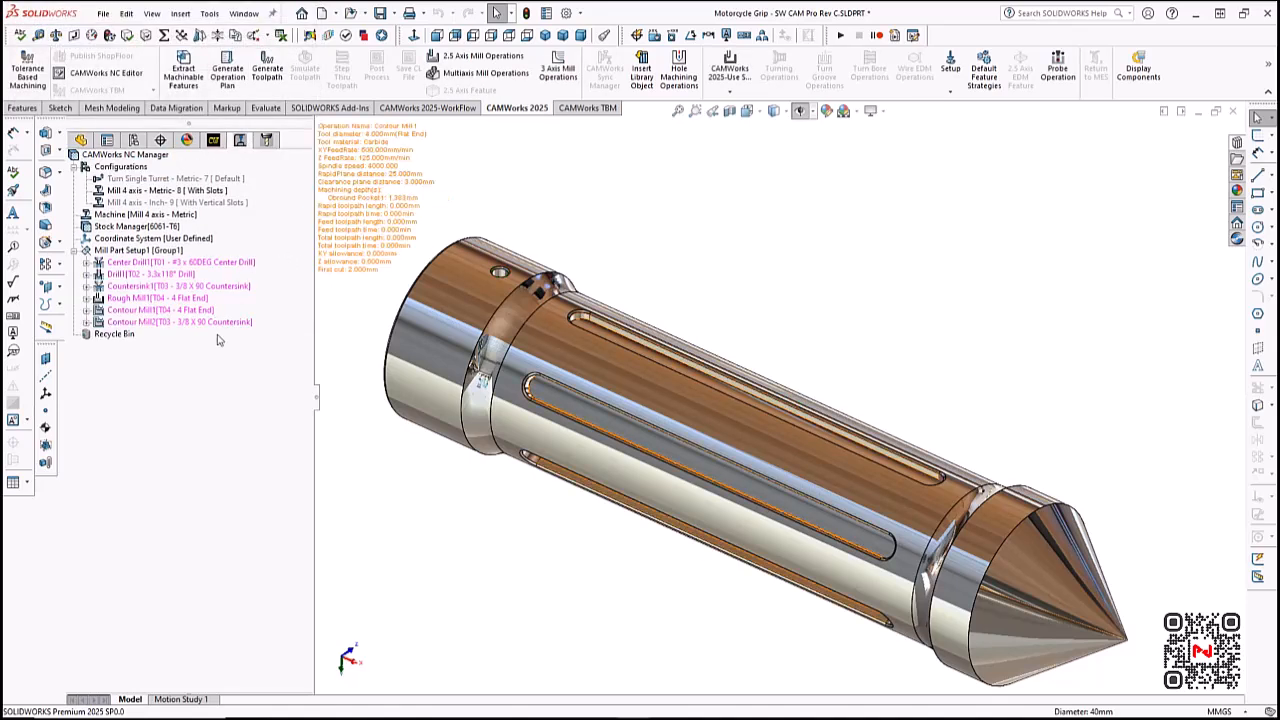
click(272, 74)
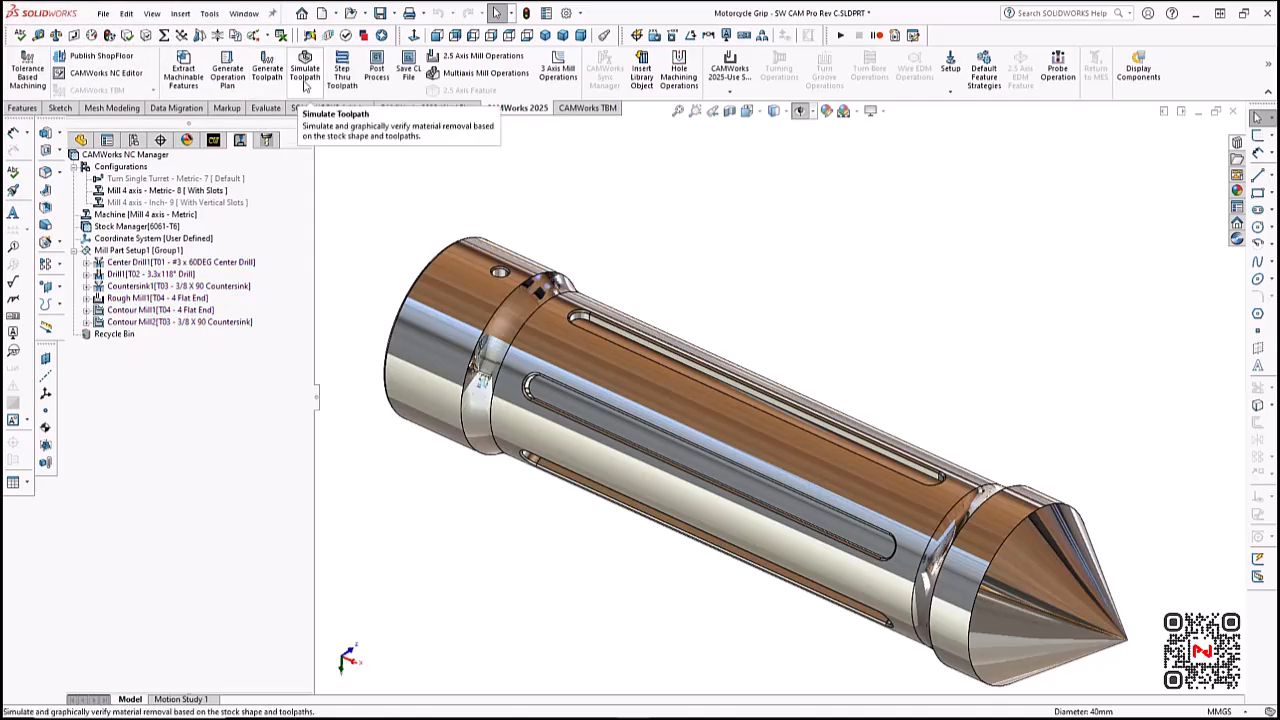
- Simulate the toolpaths through to the end and examine the difference between the machined stock and the design part
click(304, 74)
click(153, 258)
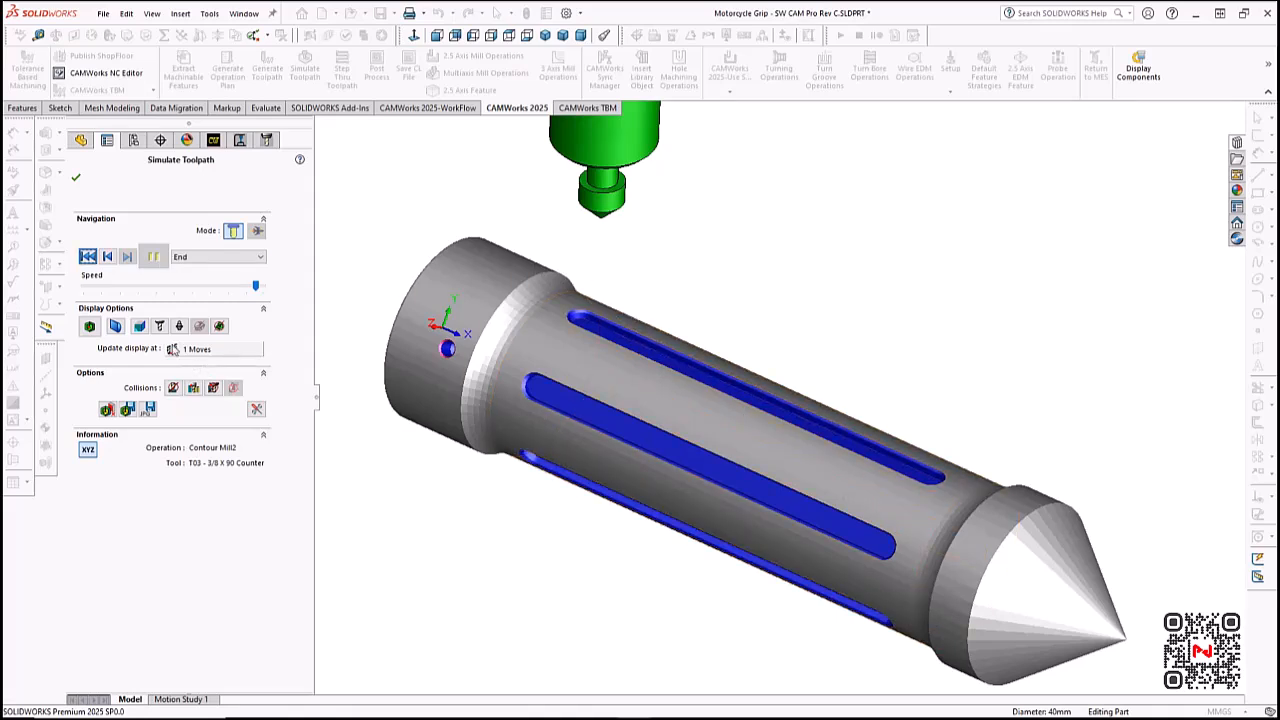
click(89, 328)
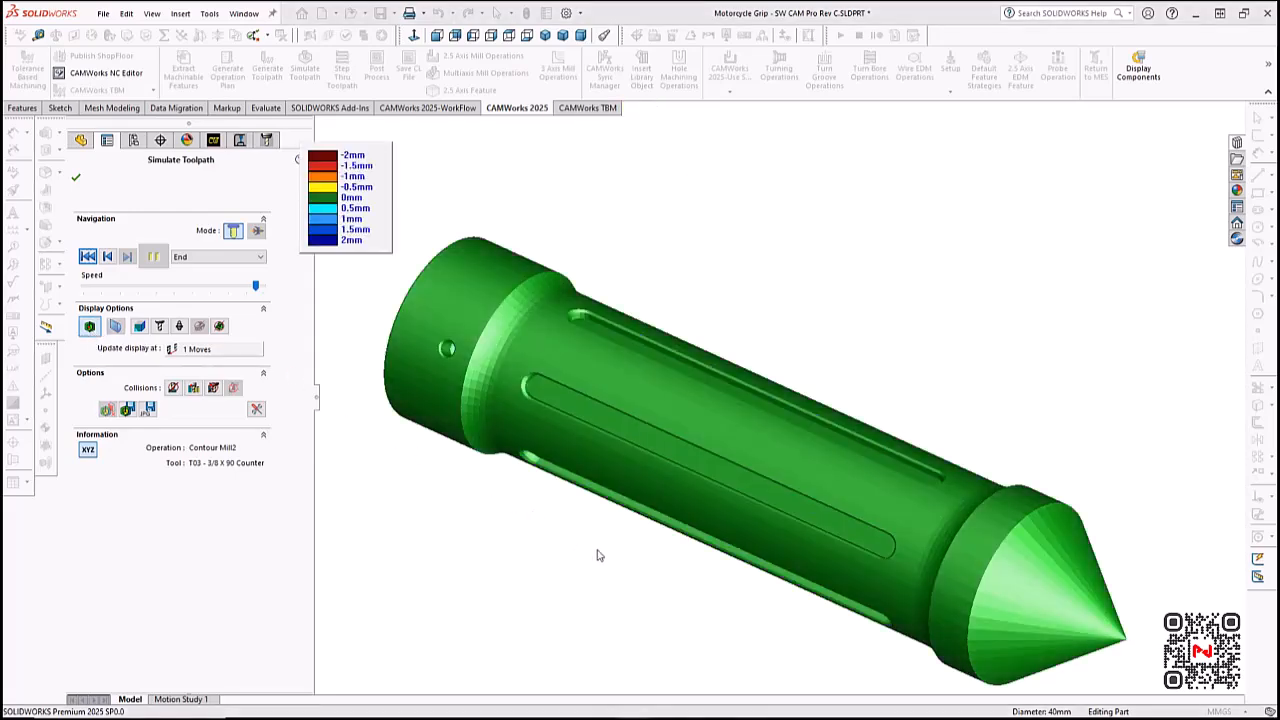
middle_drag(593, 553, 601, 483)
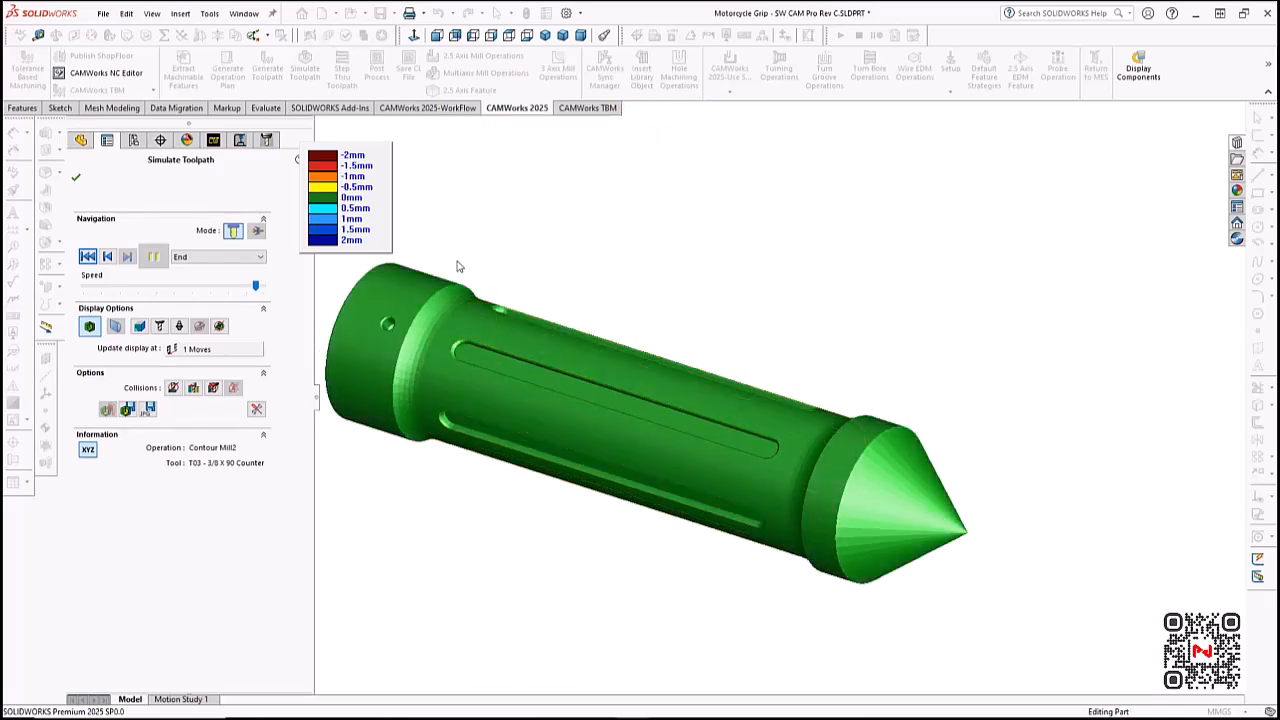
scroll(456, 262, up, 1)
scroll(520, 318, down, 1)
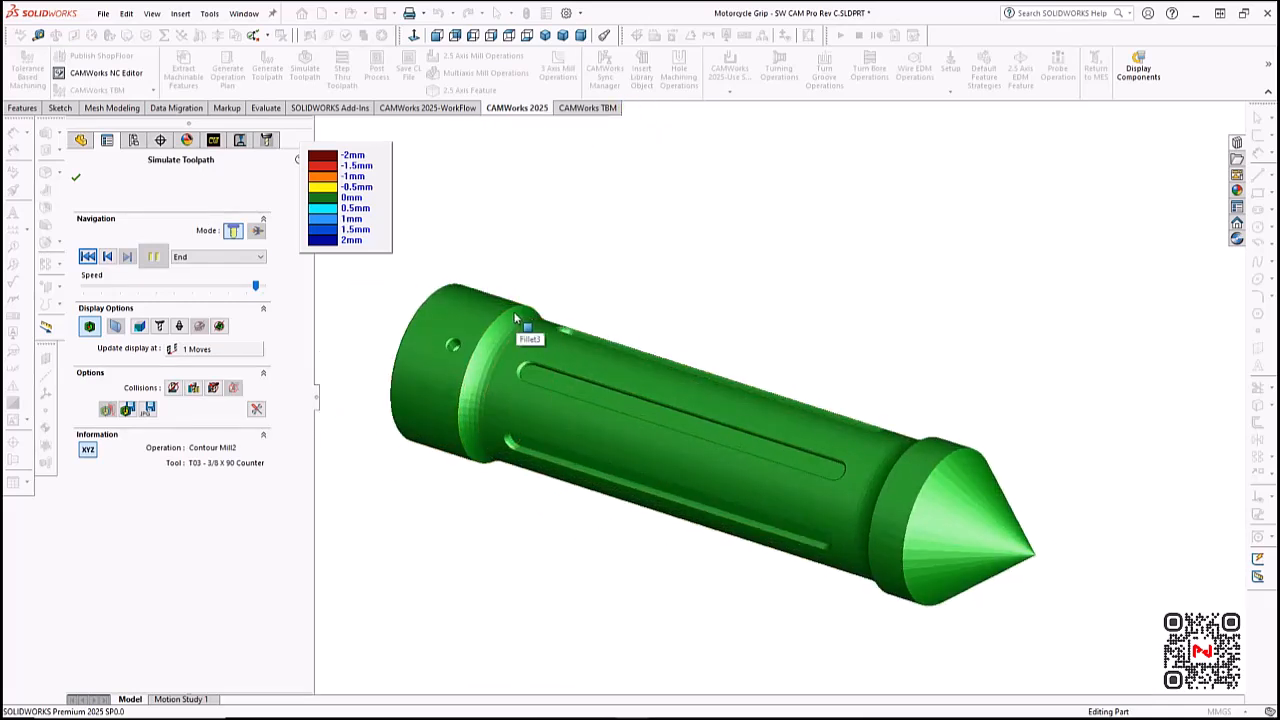
click(76, 177)
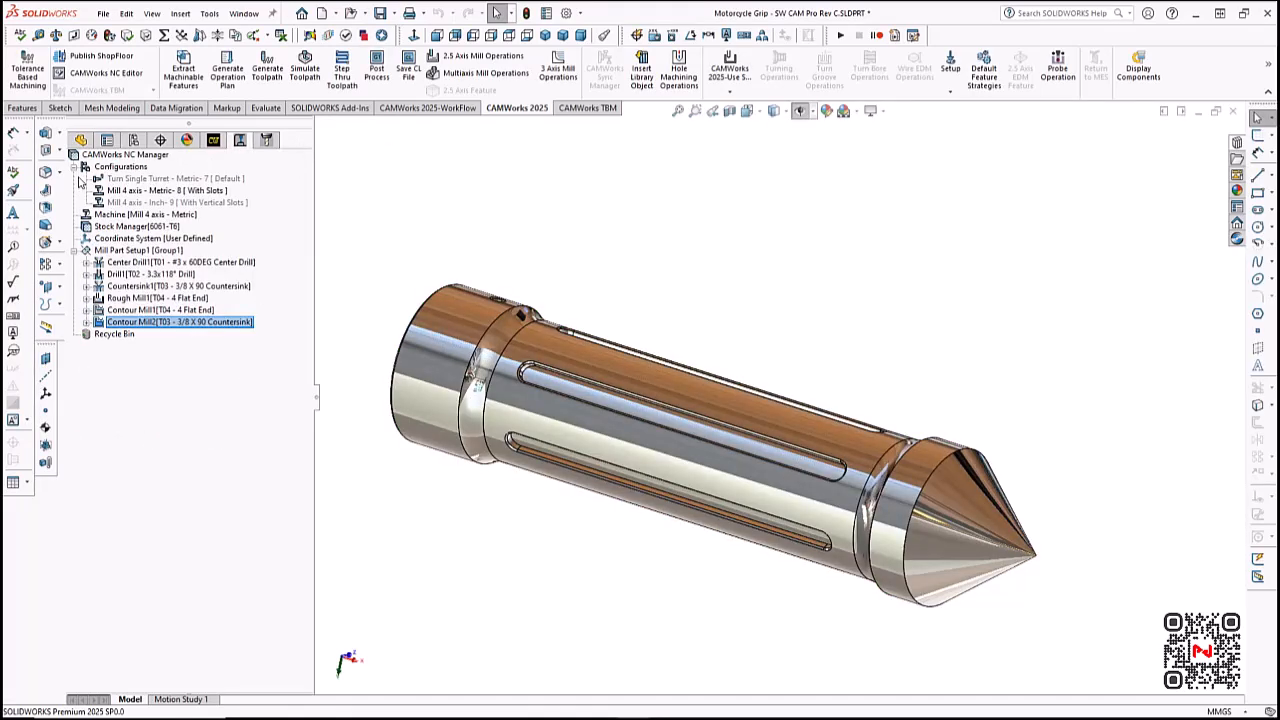
- Activate the 4-axis mill CAM configuration for With Vertical Slots and show its associated SOLIDWORKS configuration
double_click(229, 204)
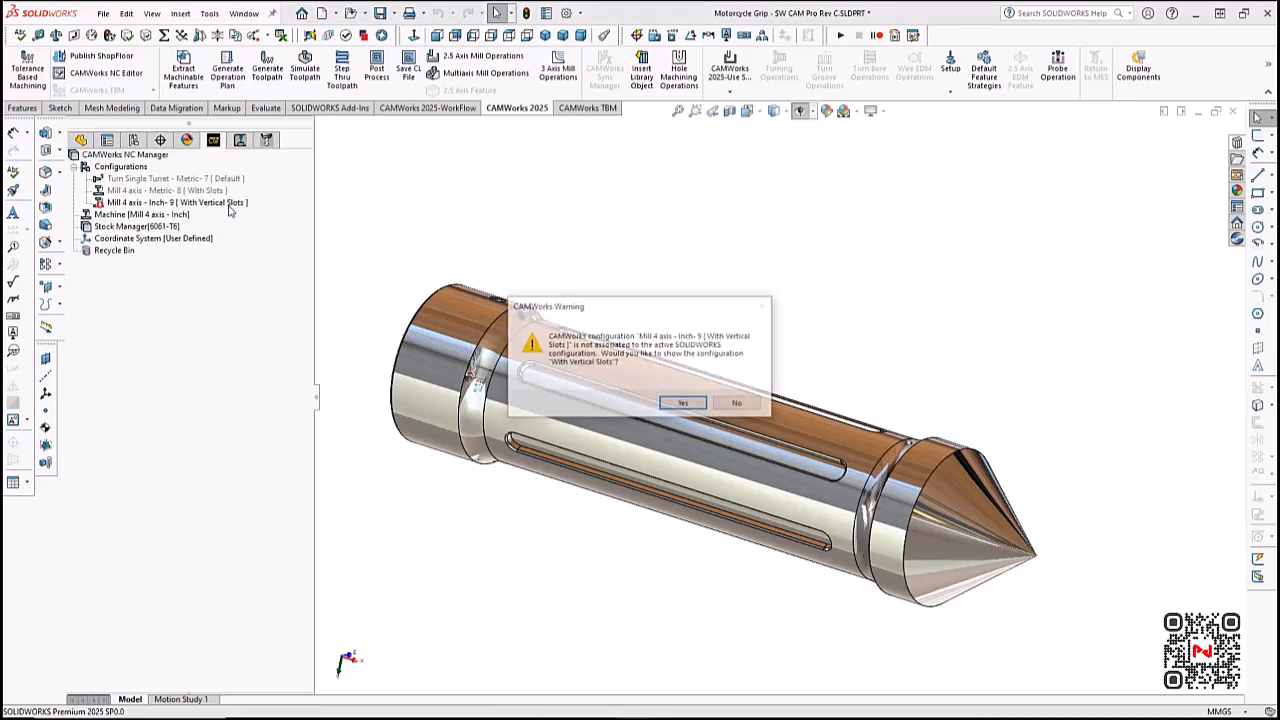
click(684, 404)
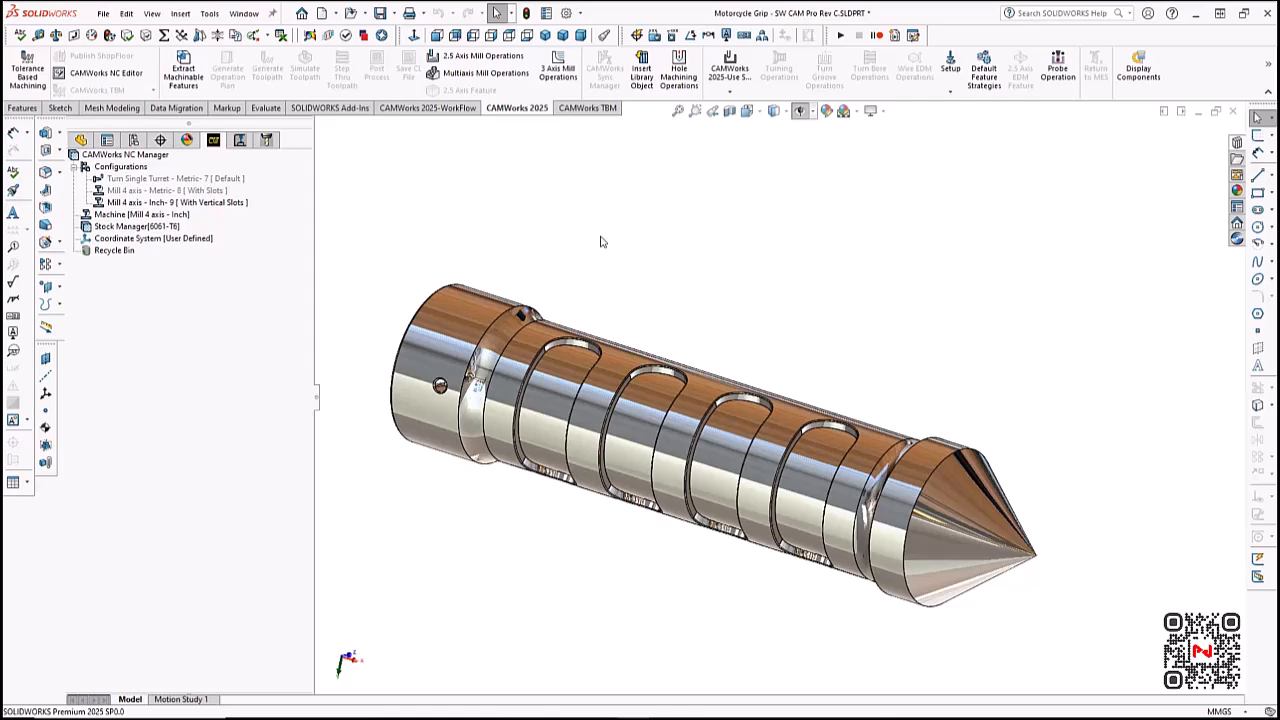
middle_drag(601, 241, 333, 376)
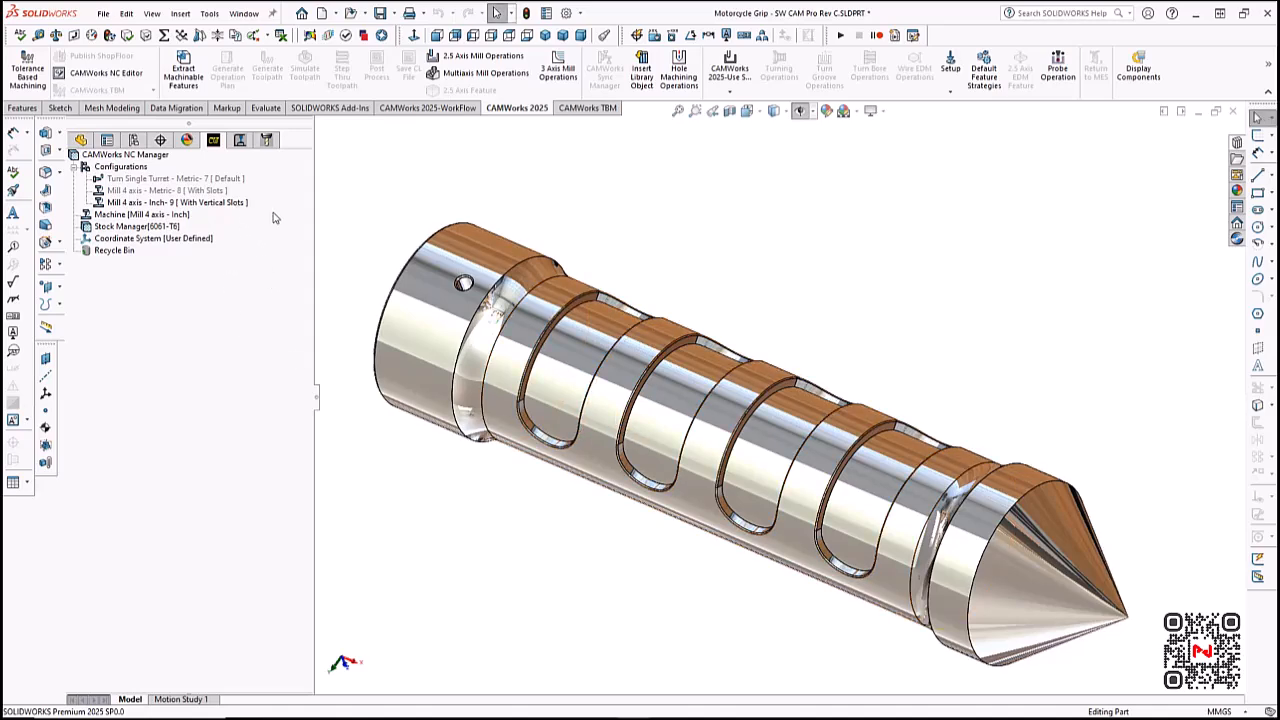
middle_drag(418, 229, 432, 205)
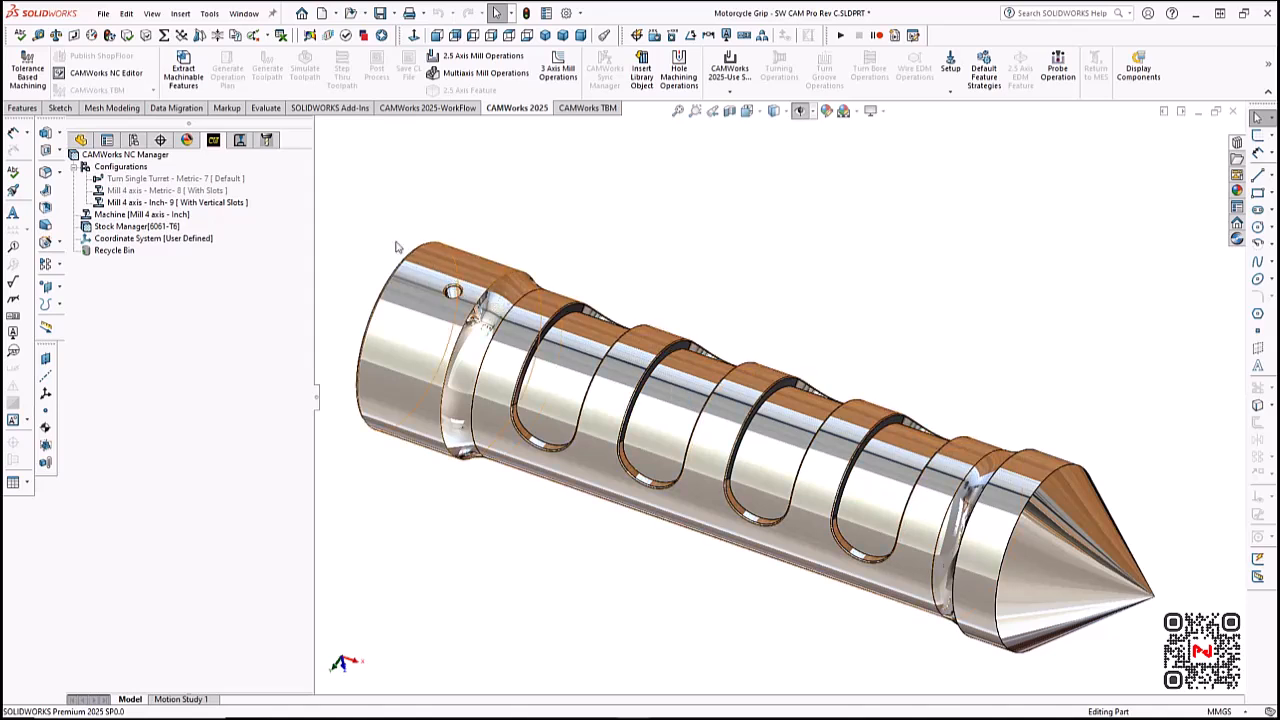
right_click(237, 205)
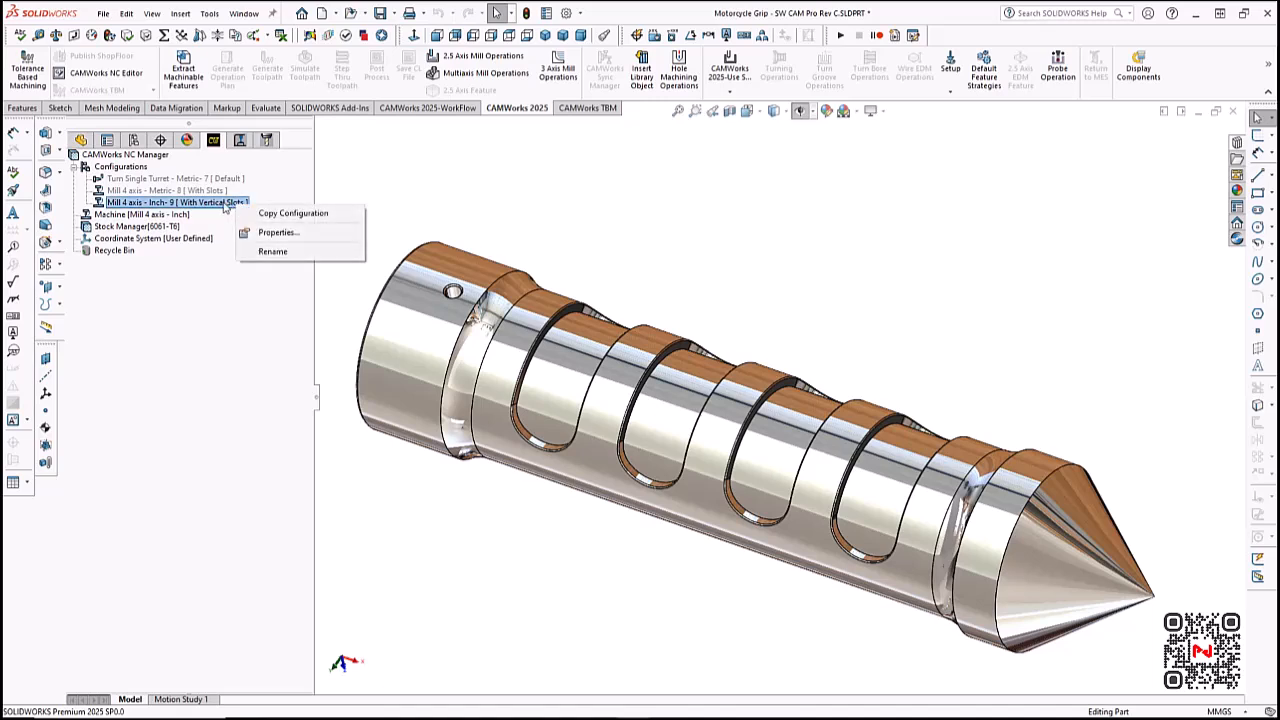
- Create a mill part setup from the coordinate system with its direction defined by the Front Plane
right_click(176, 238)
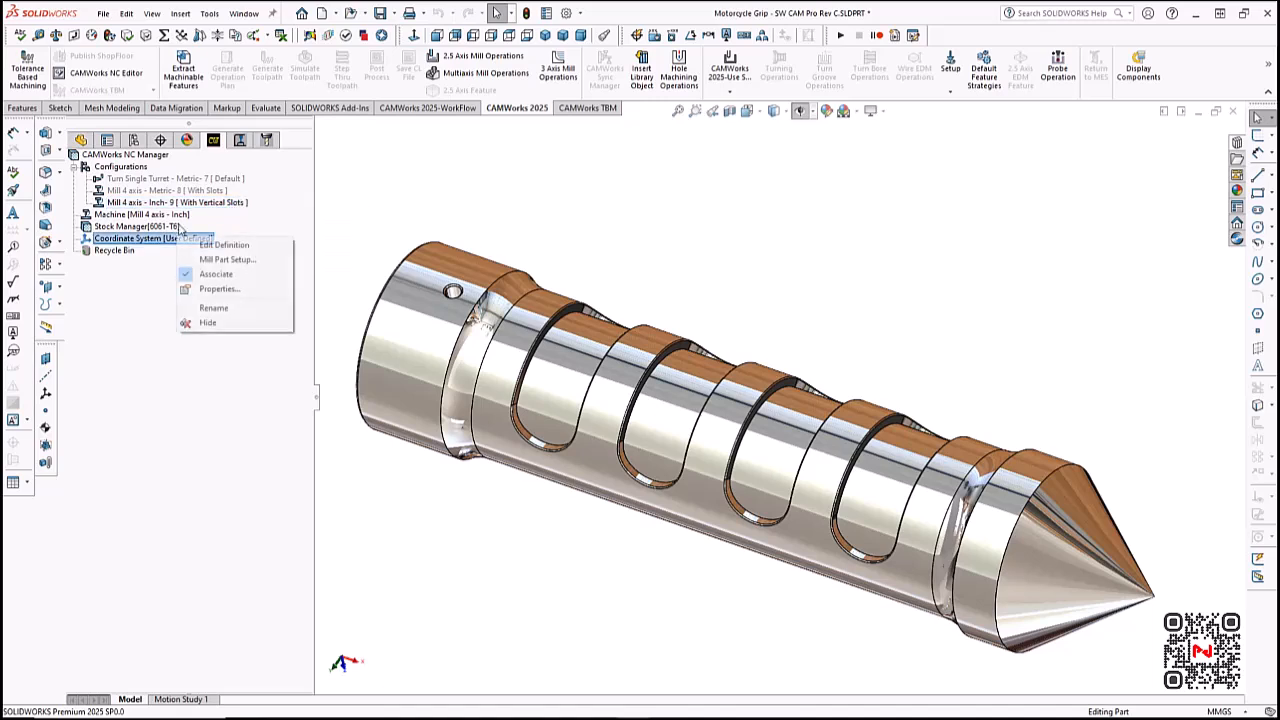
click(250, 260)
middle_drag(680, 286, 668, 164)
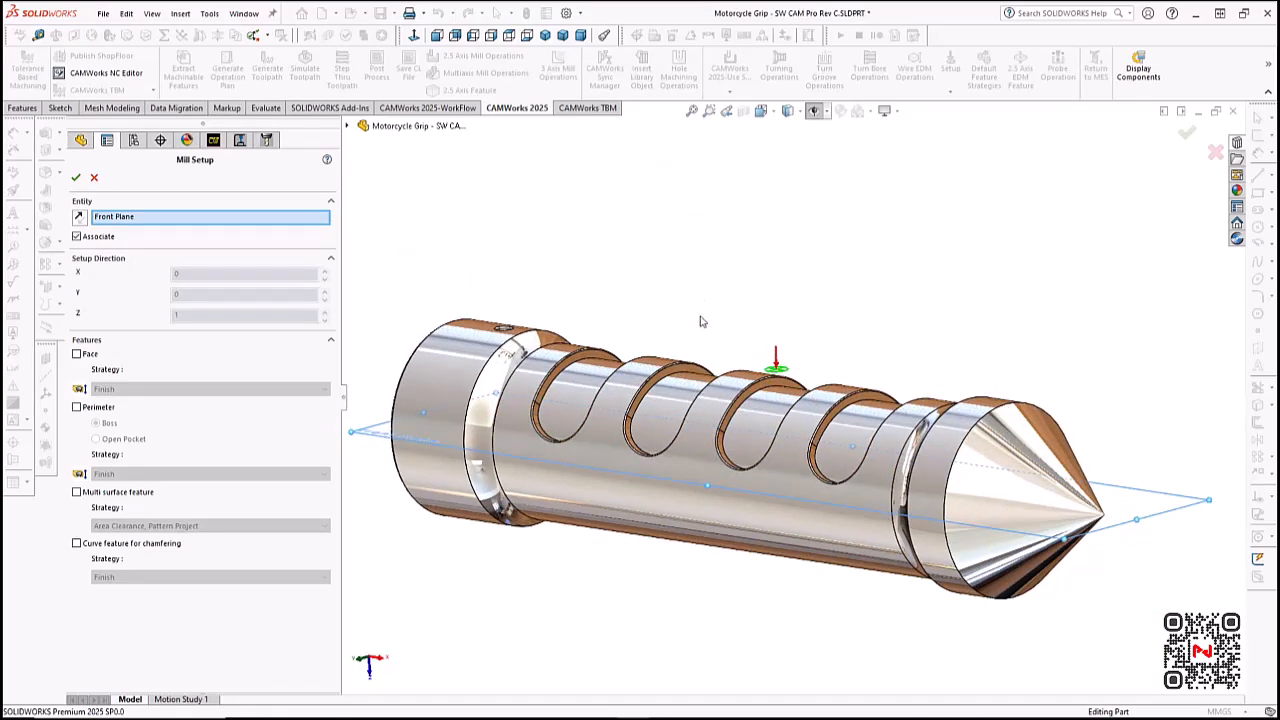
click(75, 177)
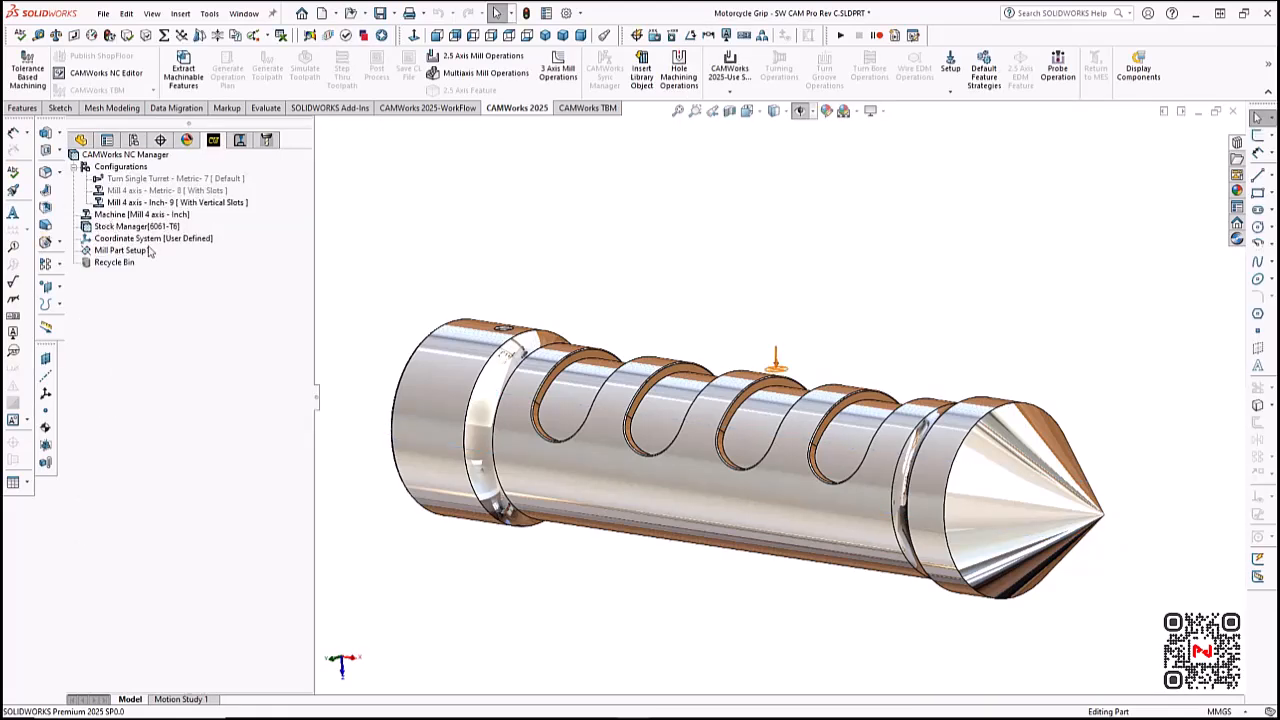
- Start a Rough-Finish wrapped pocket feature in the mill setup and select the floor faces of the four vertical slots
right_click(146, 254)
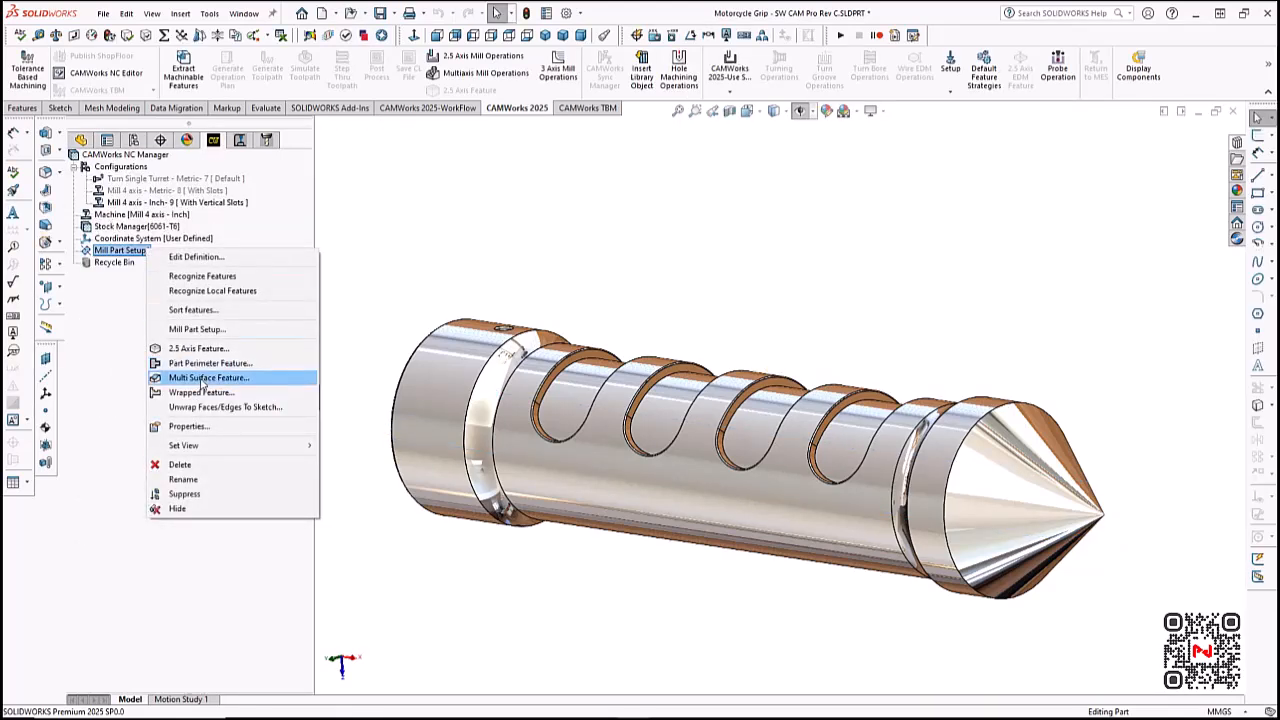
click(205, 394)
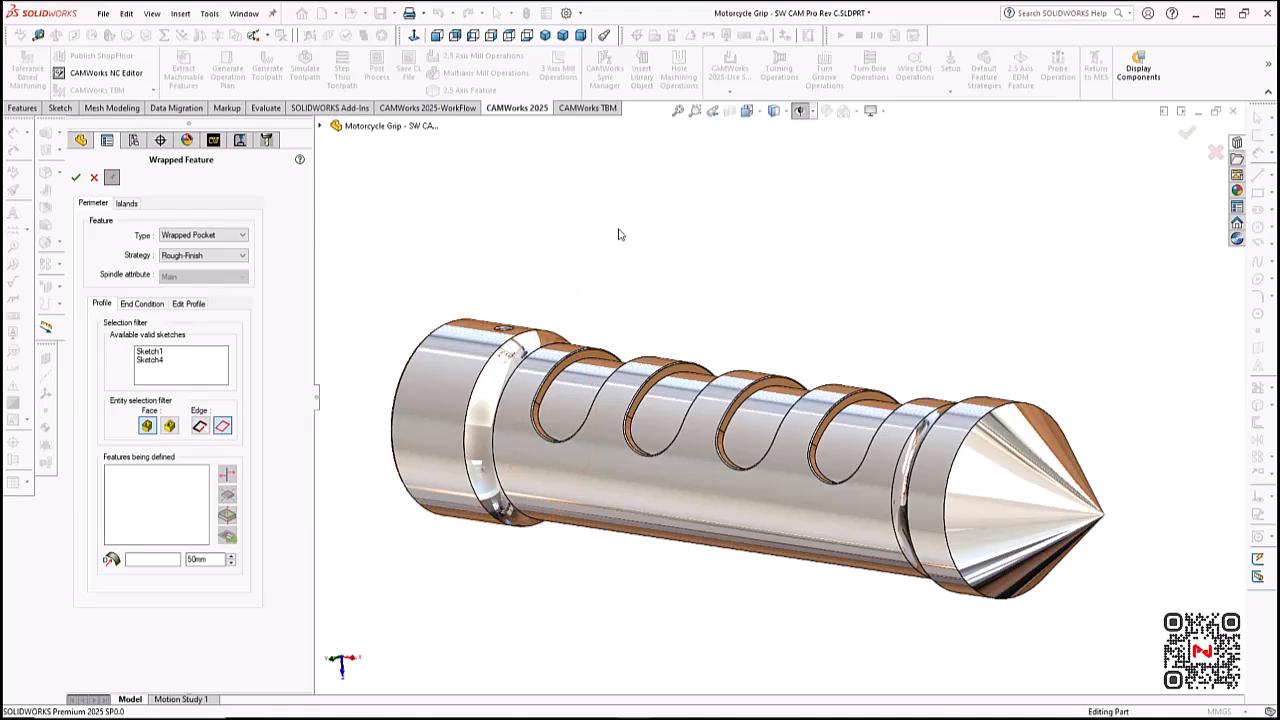
middle_drag(620, 235, 812, 410)
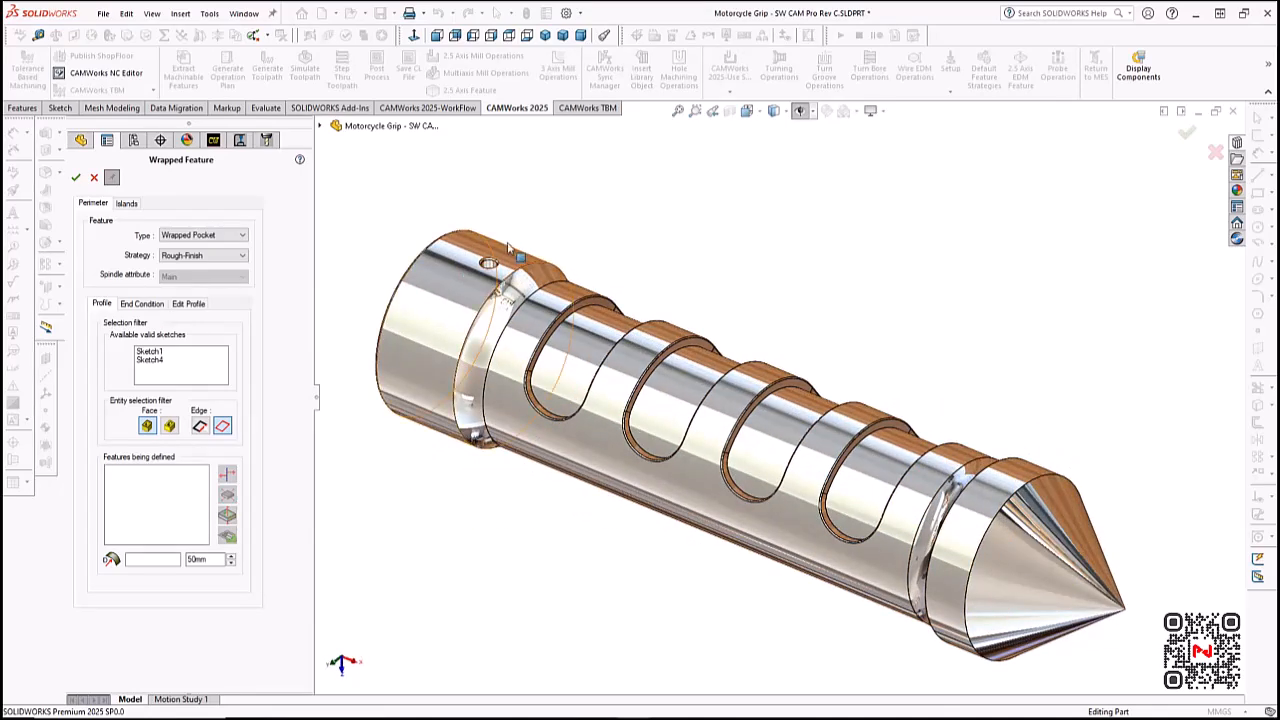
click(876, 470)
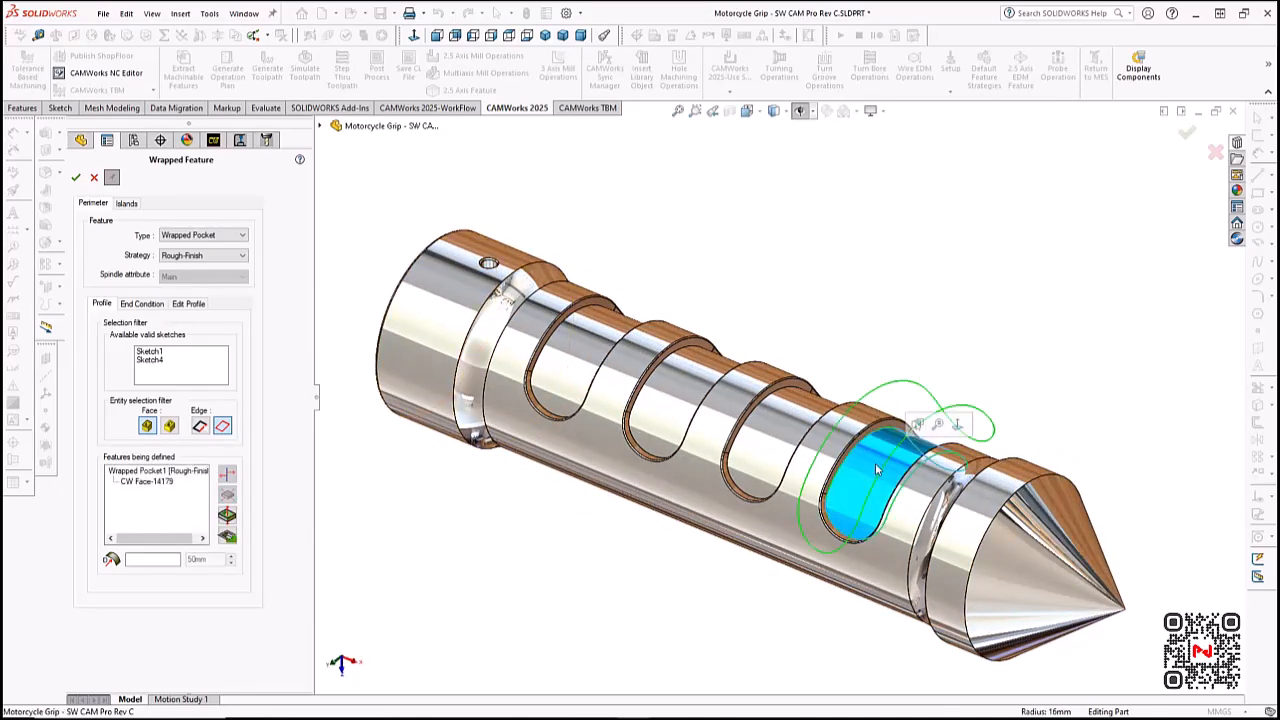
click(775, 432)
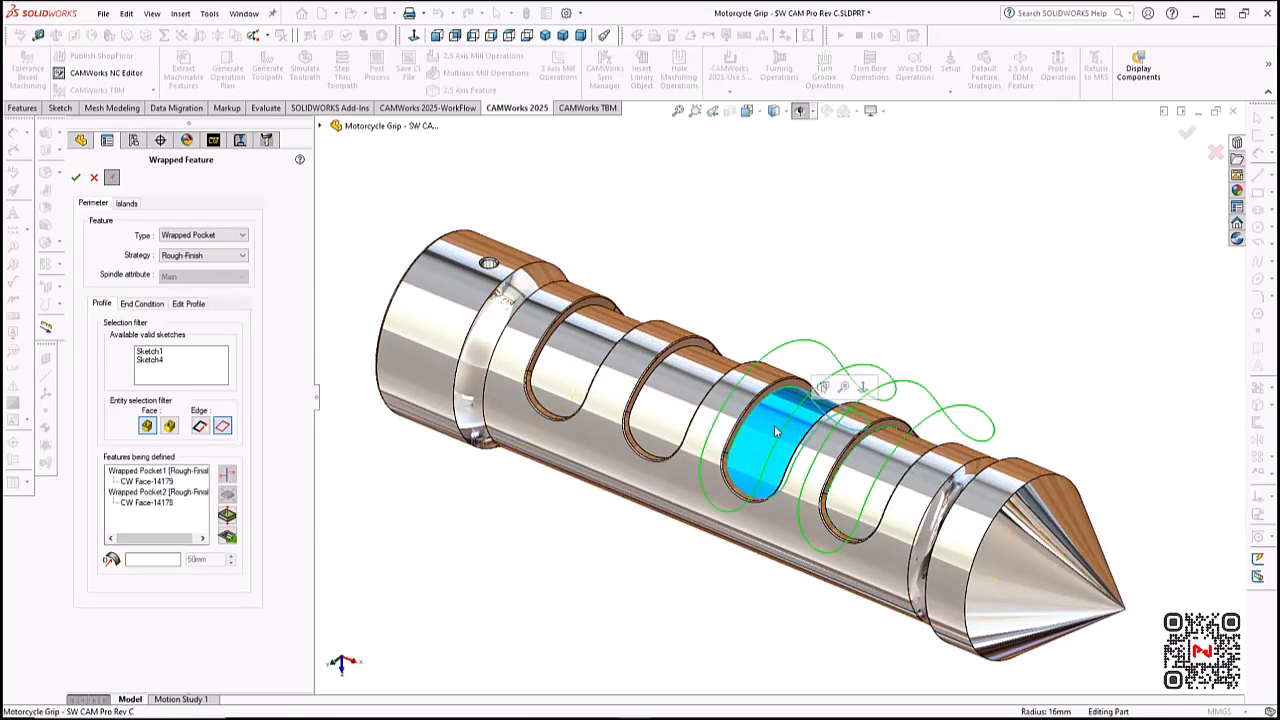
click(695, 406)
click(588, 358)
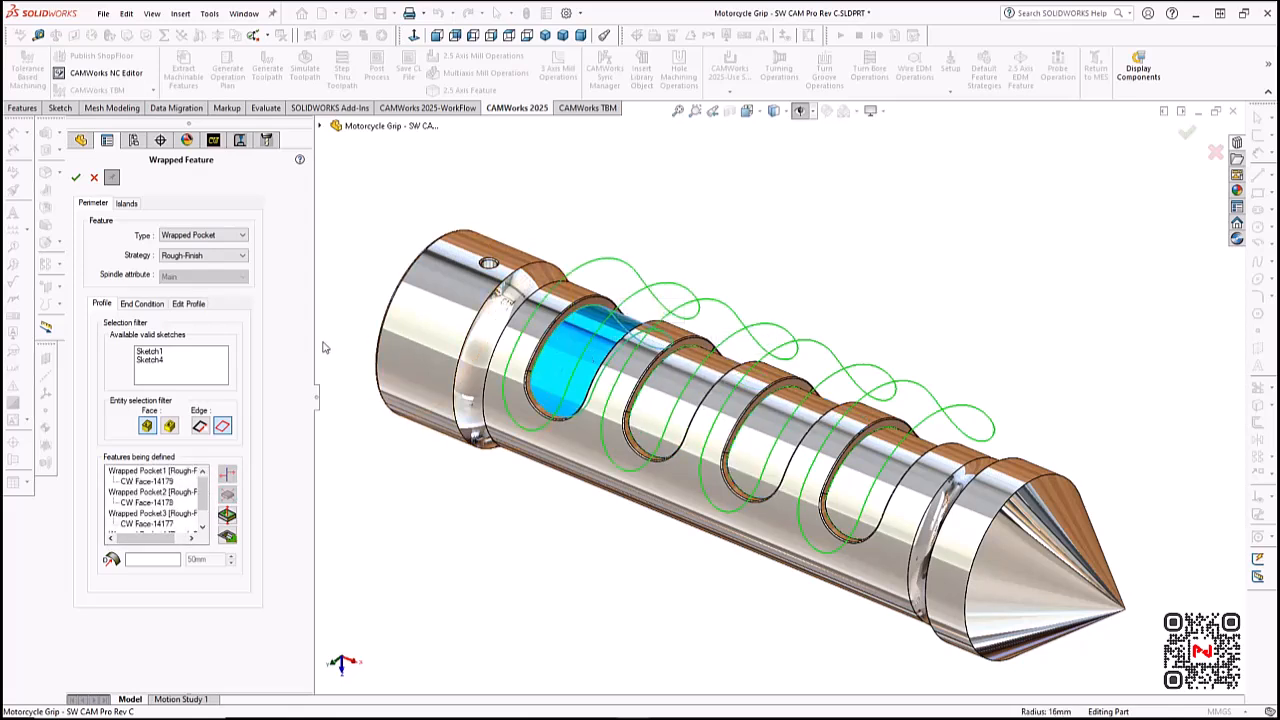
- End all wrapped pockets up to the grip's outer cylindrical face and insert the features into the mill setup
click(142, 304)
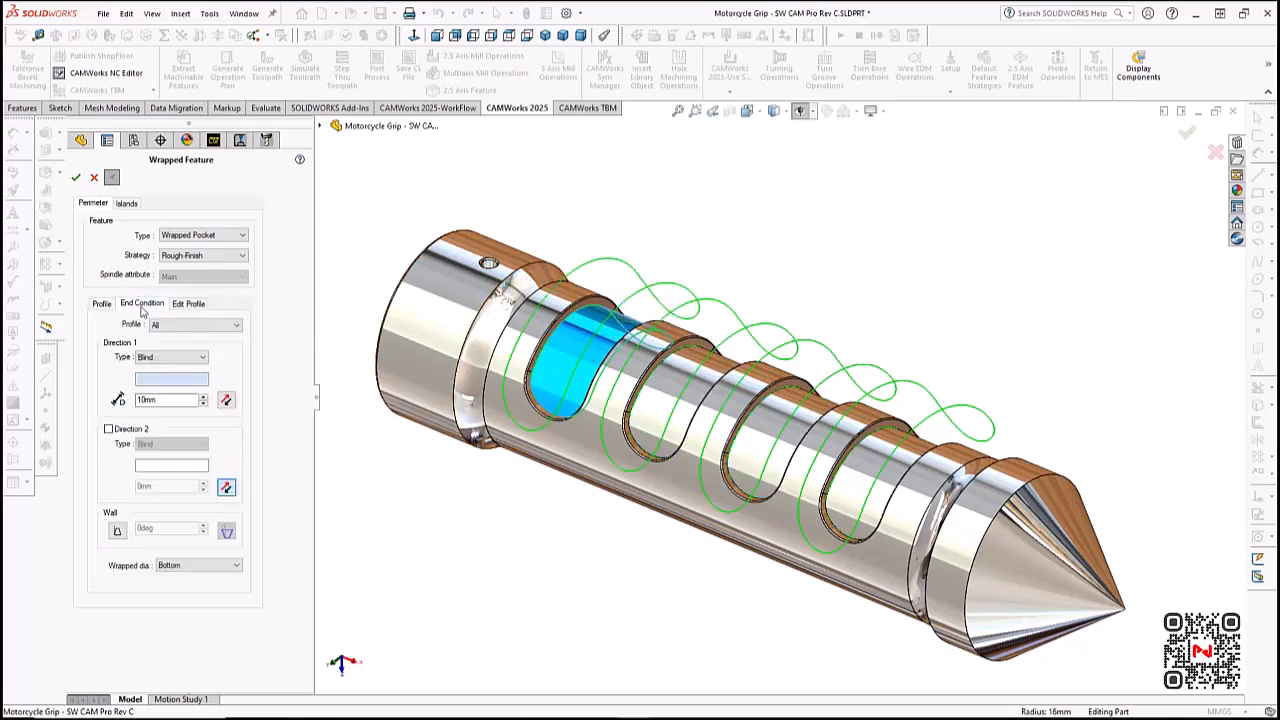
click(575, 445)
scroll(806, 334, down, 3)
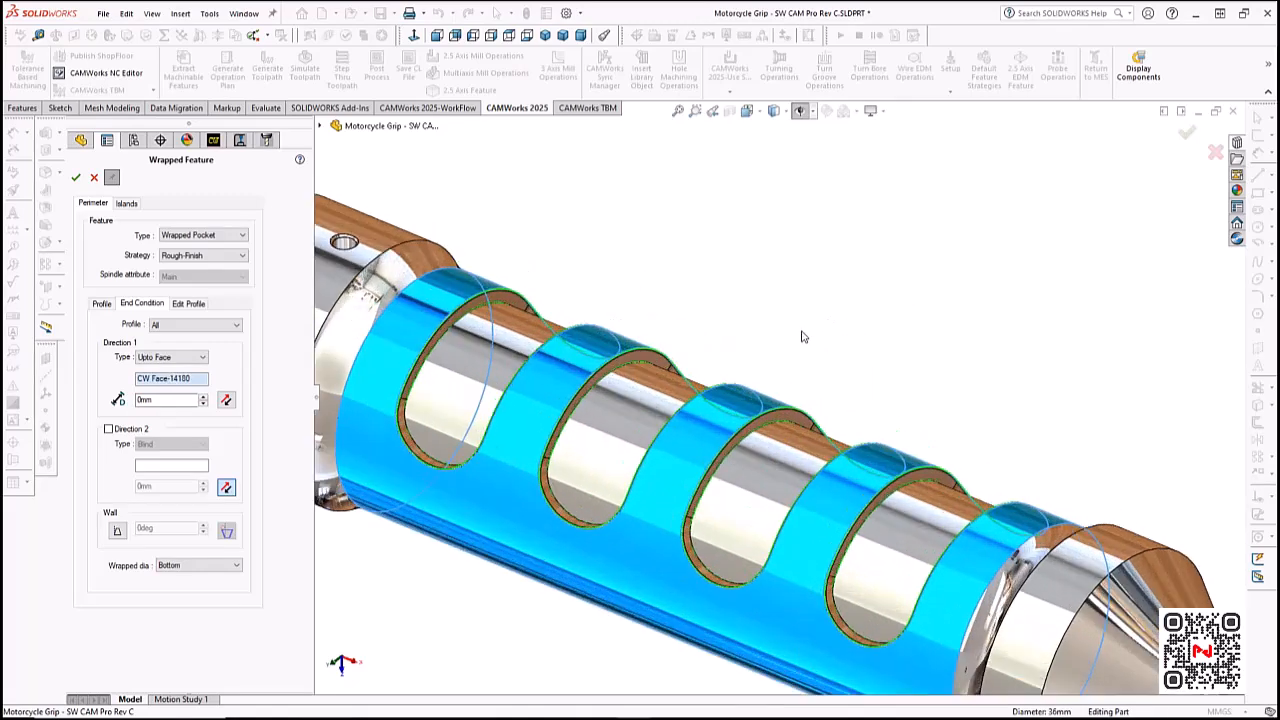
middle_drag(843, 396, 869, 388)
scroll(890, 365, up, 3)
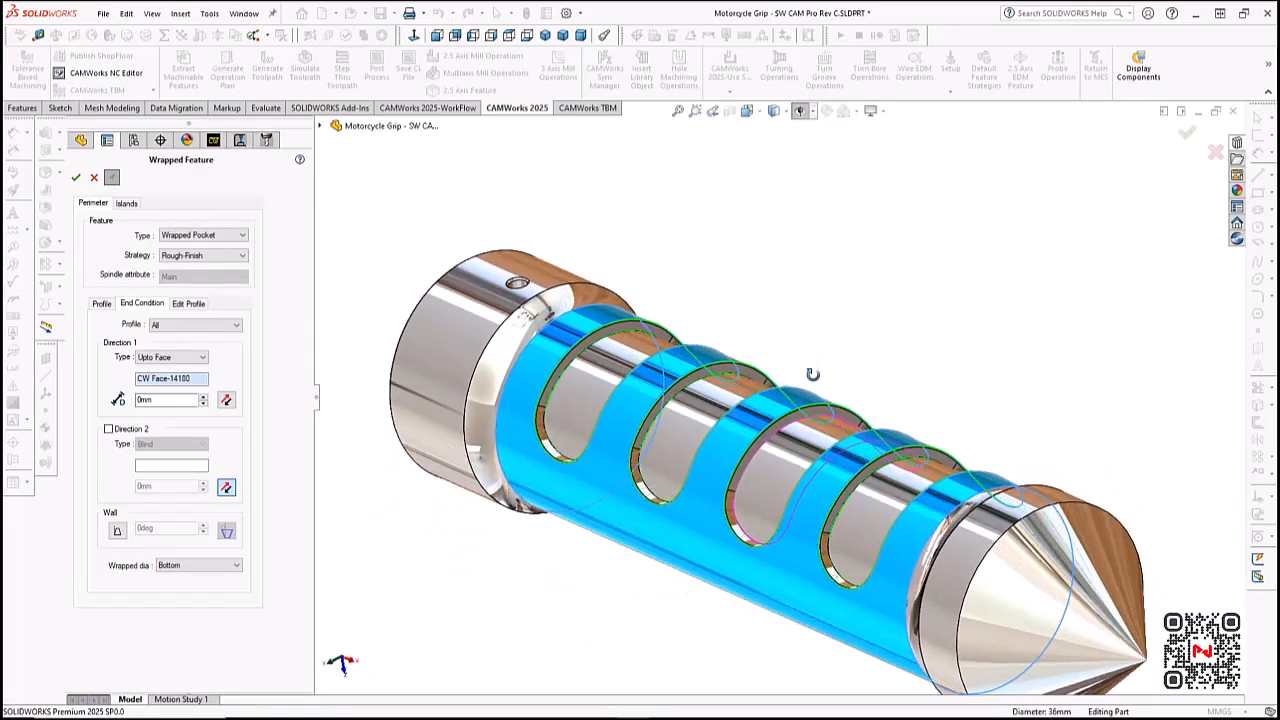
scroll(910, 398, up, 2)
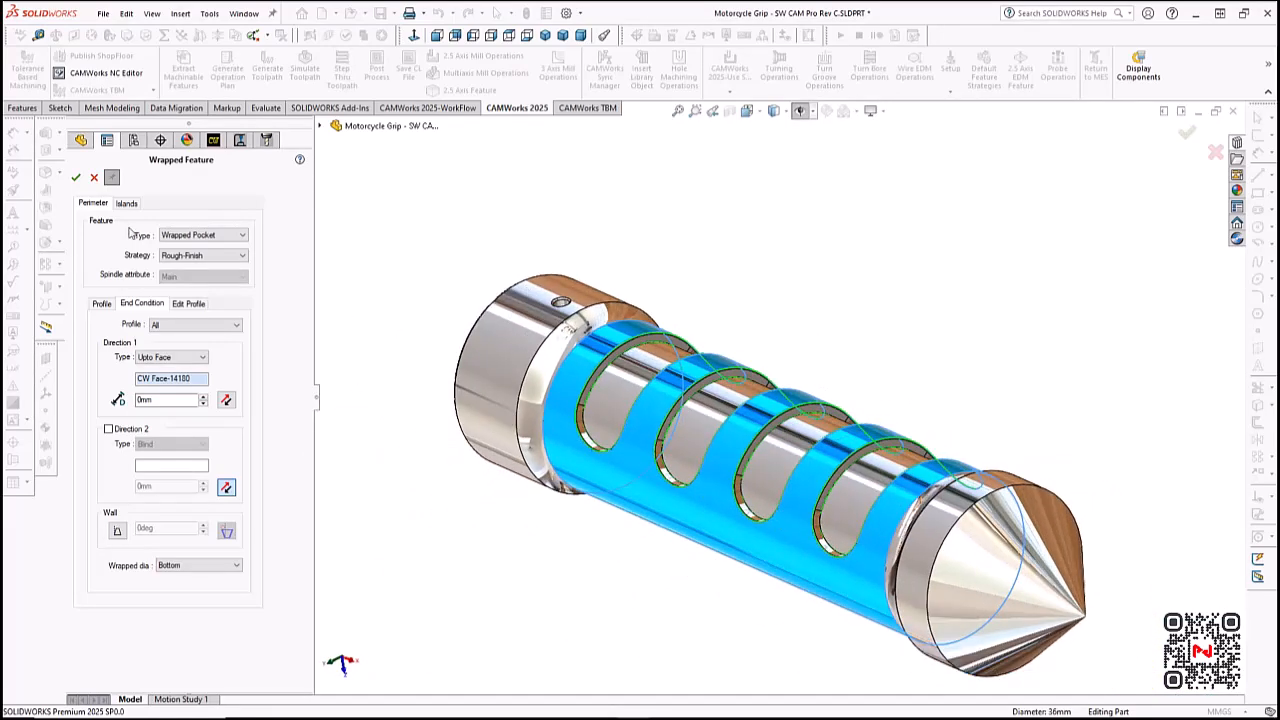
click(76, 178)
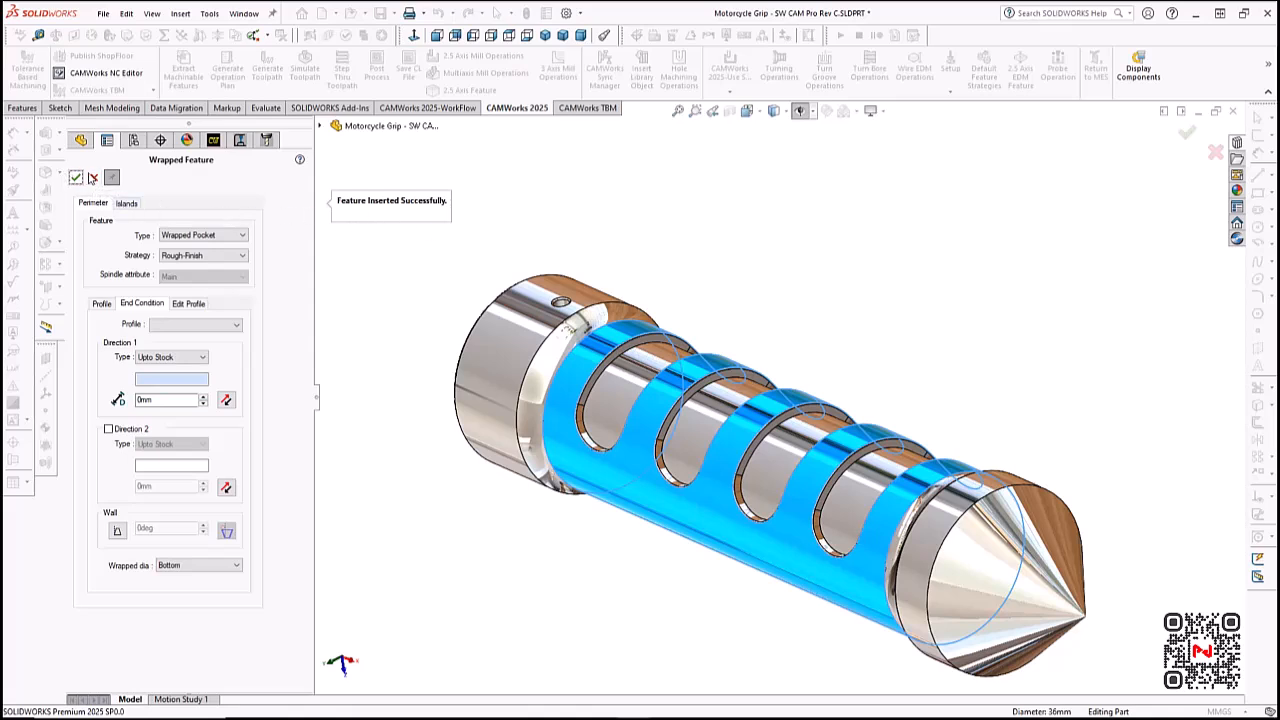
click(94, 178)
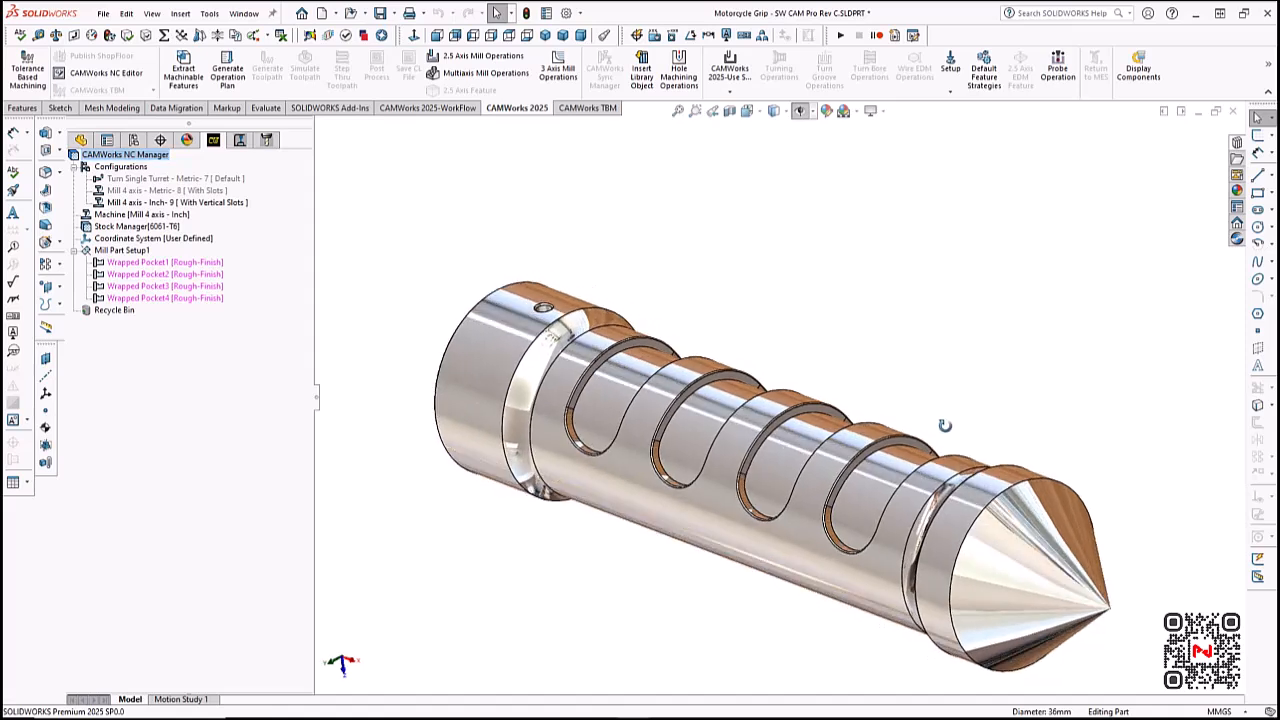
- Extract the remaining machinable features and move the countersink hole ahead of the wrapped pockets in the mill setup
click(193, 92)
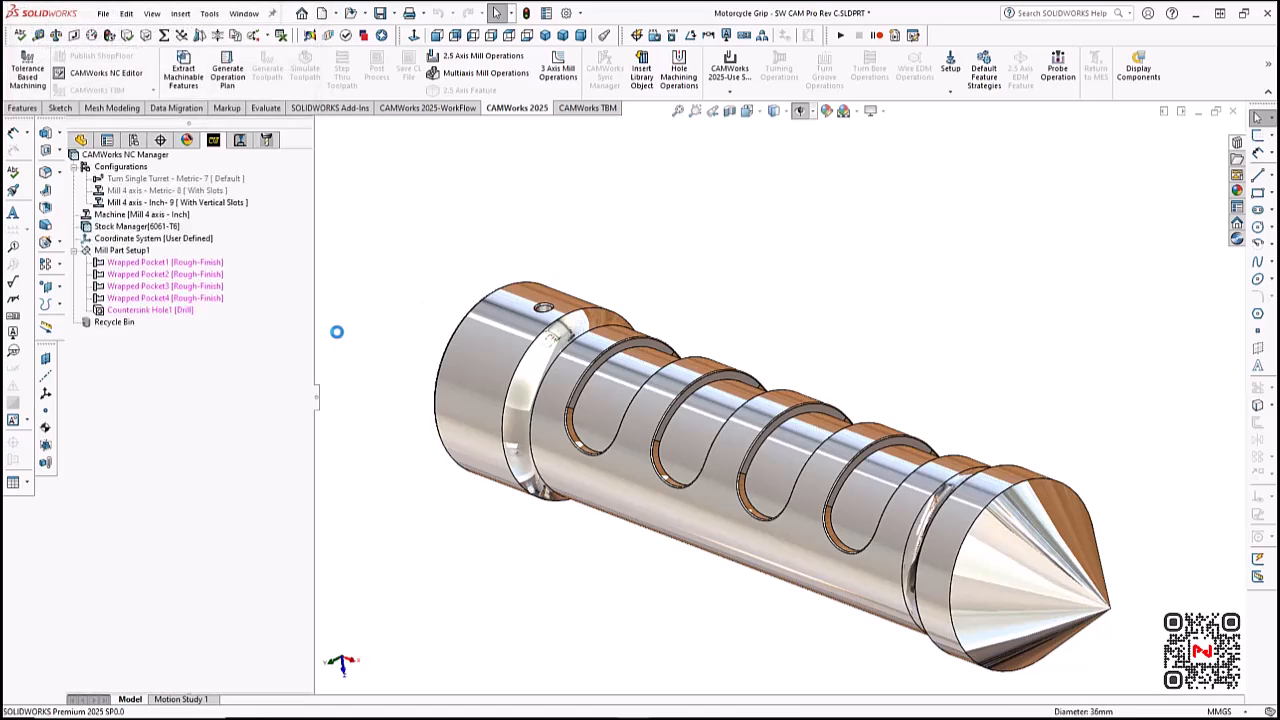
click(177, 312)
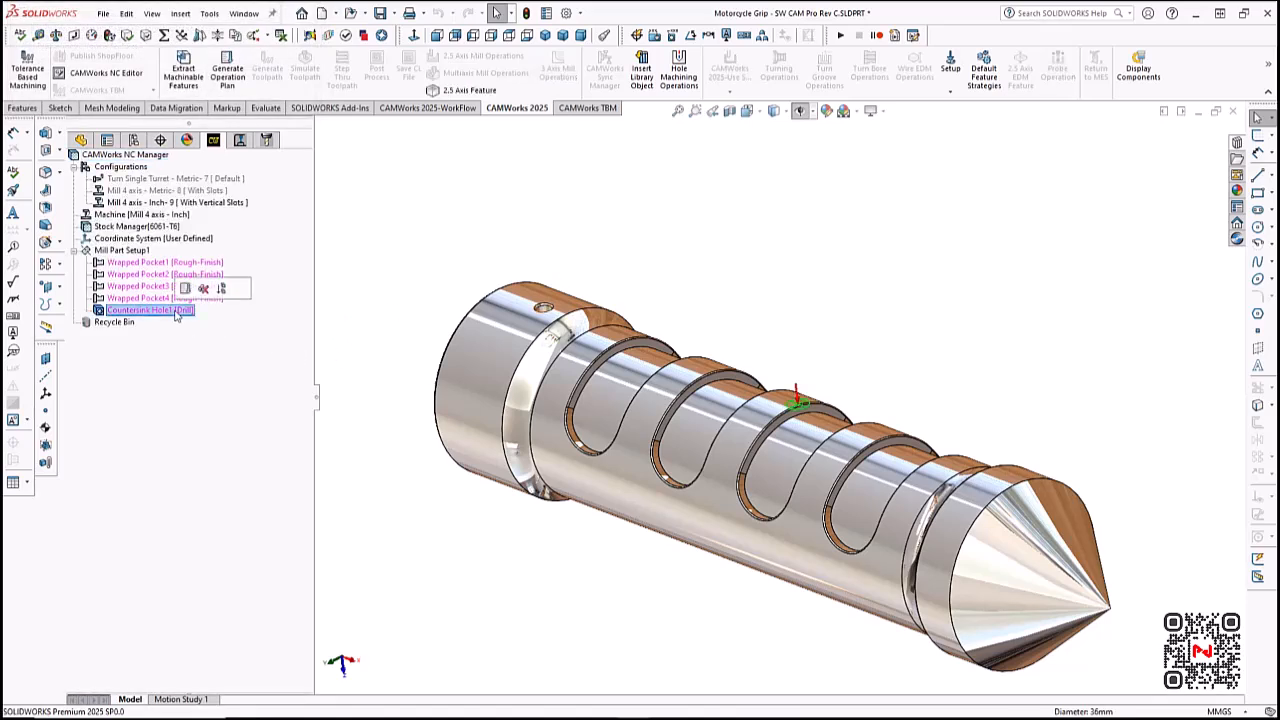
click(162, 251)
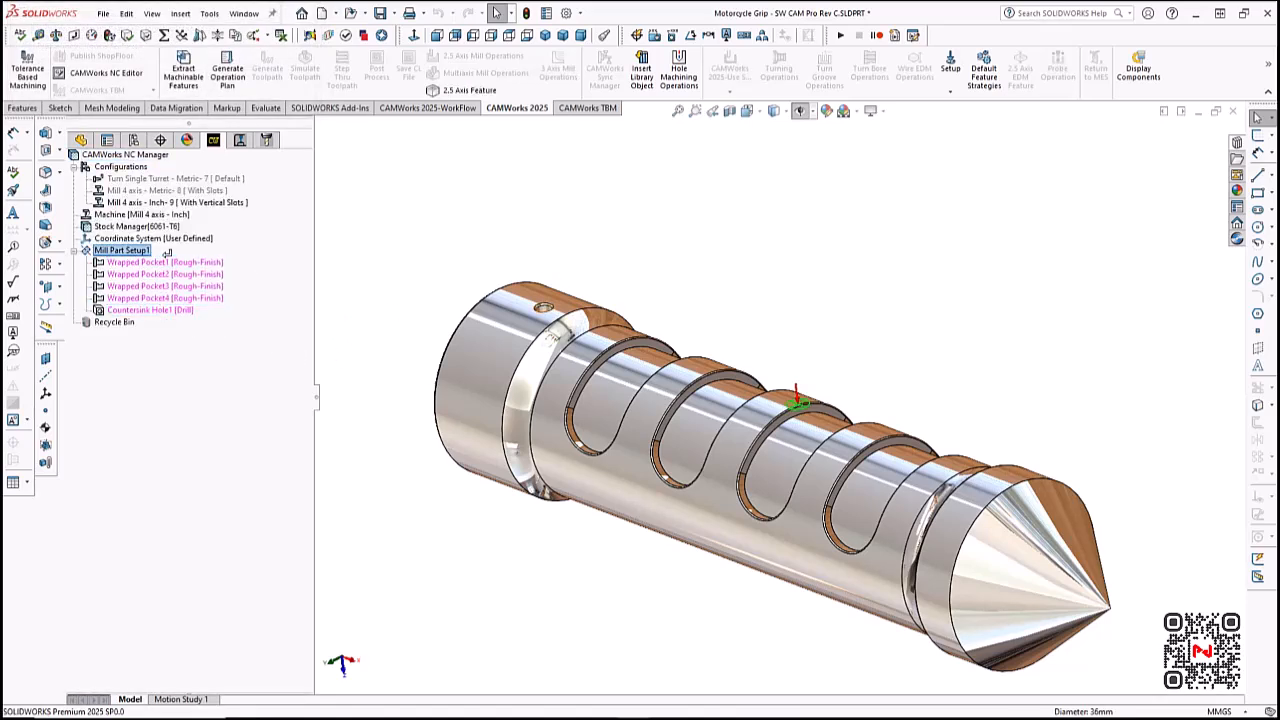
drag(161, 255, 164, 255)
- Generate the operation plan for the countersink hole and wrapped pockets, including the toolpaths of all operations
middle_drag(860, 340, 926, 366)
scroll(930, 364, up, 1)
scroll(929, 364, down, 1)
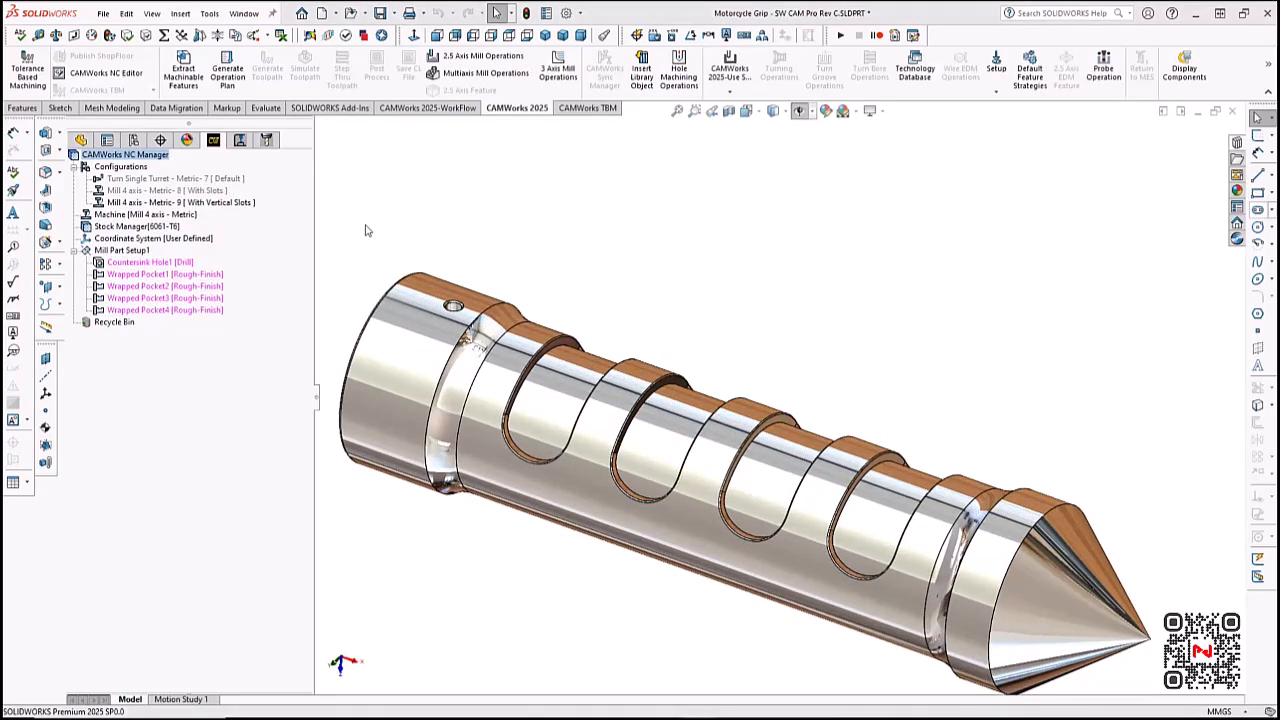
click(236, 78)
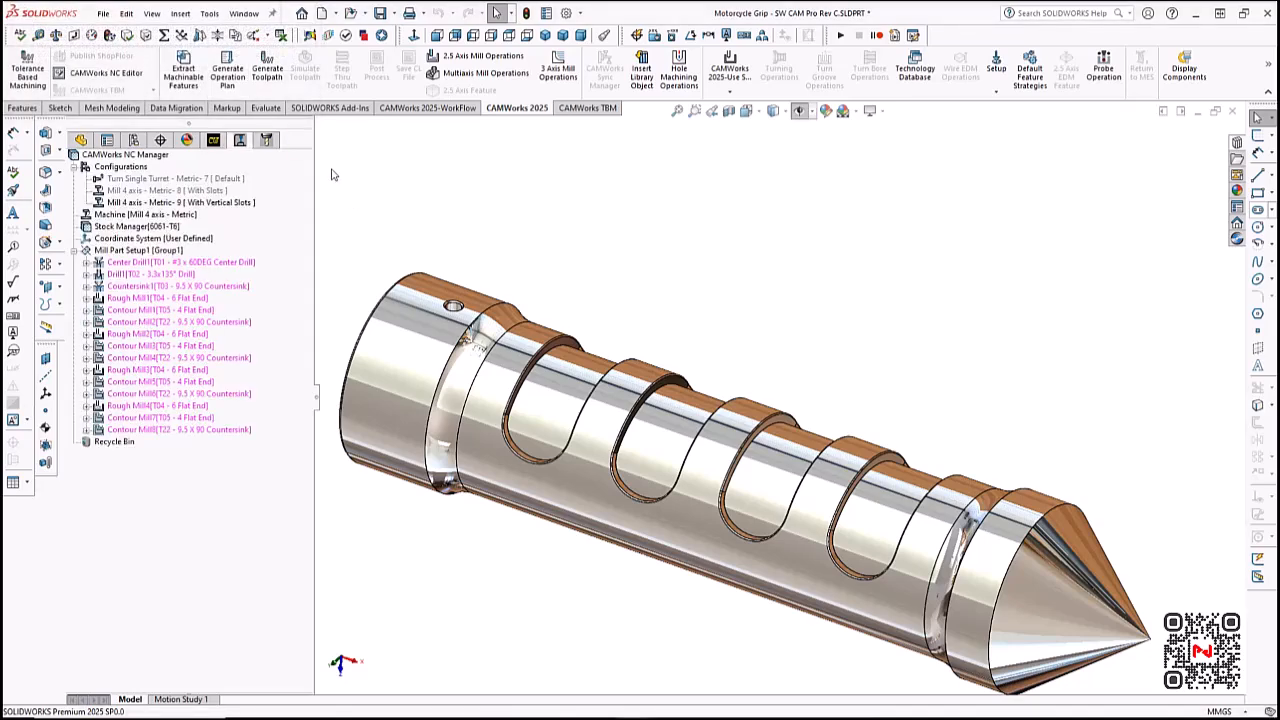
click(267, 68)
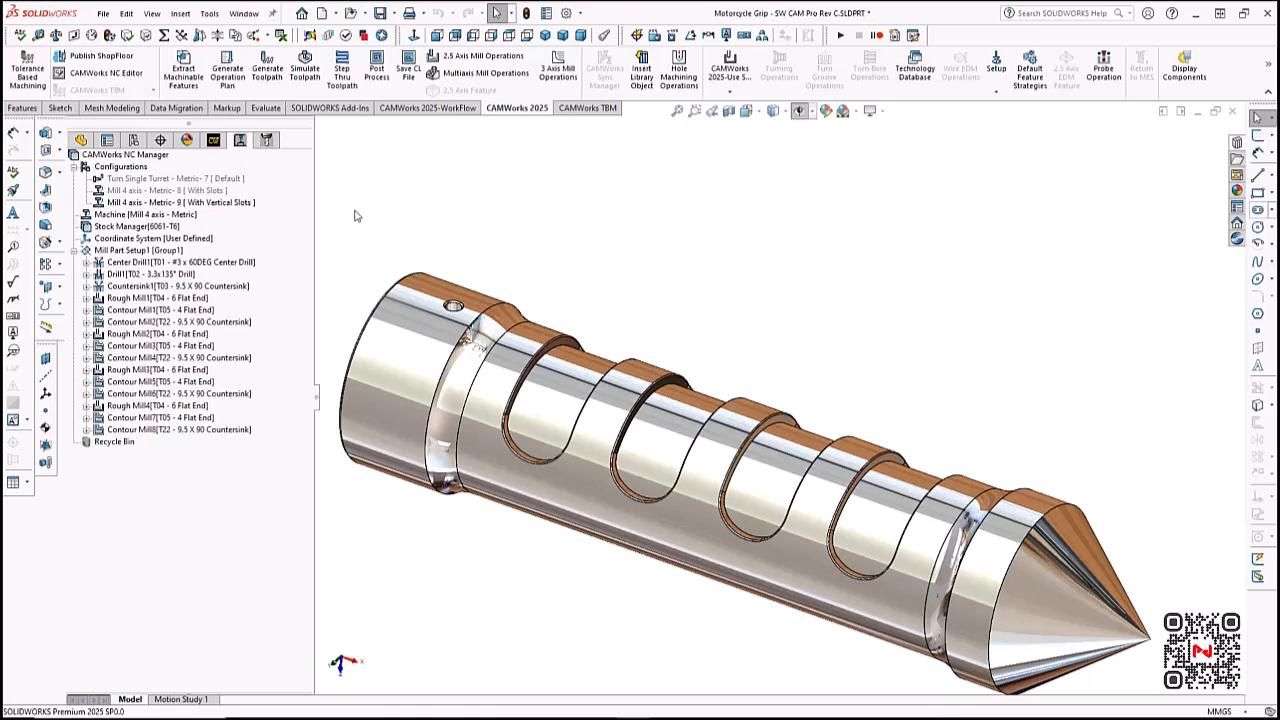
- Simulate the With Vertical Slots toolpaths to the end and compare the machined stock with the design part
click(306, 70)
click(150, 258)
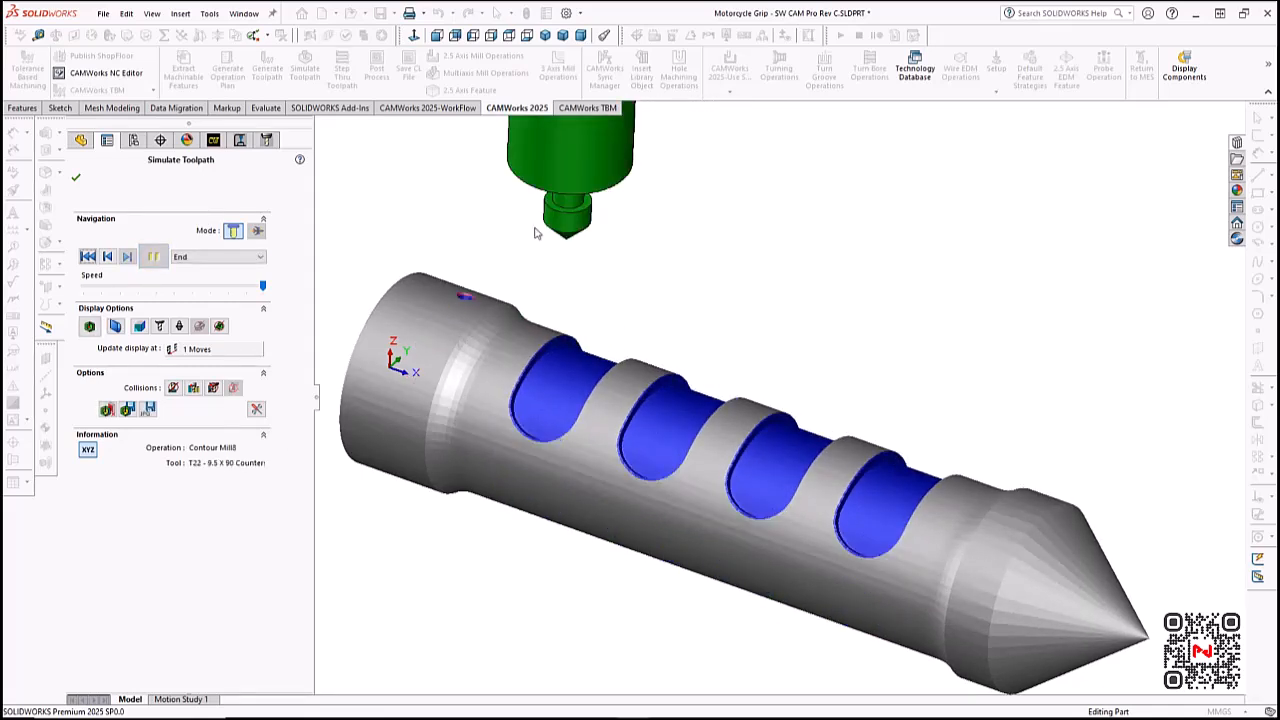
click(89, 327)
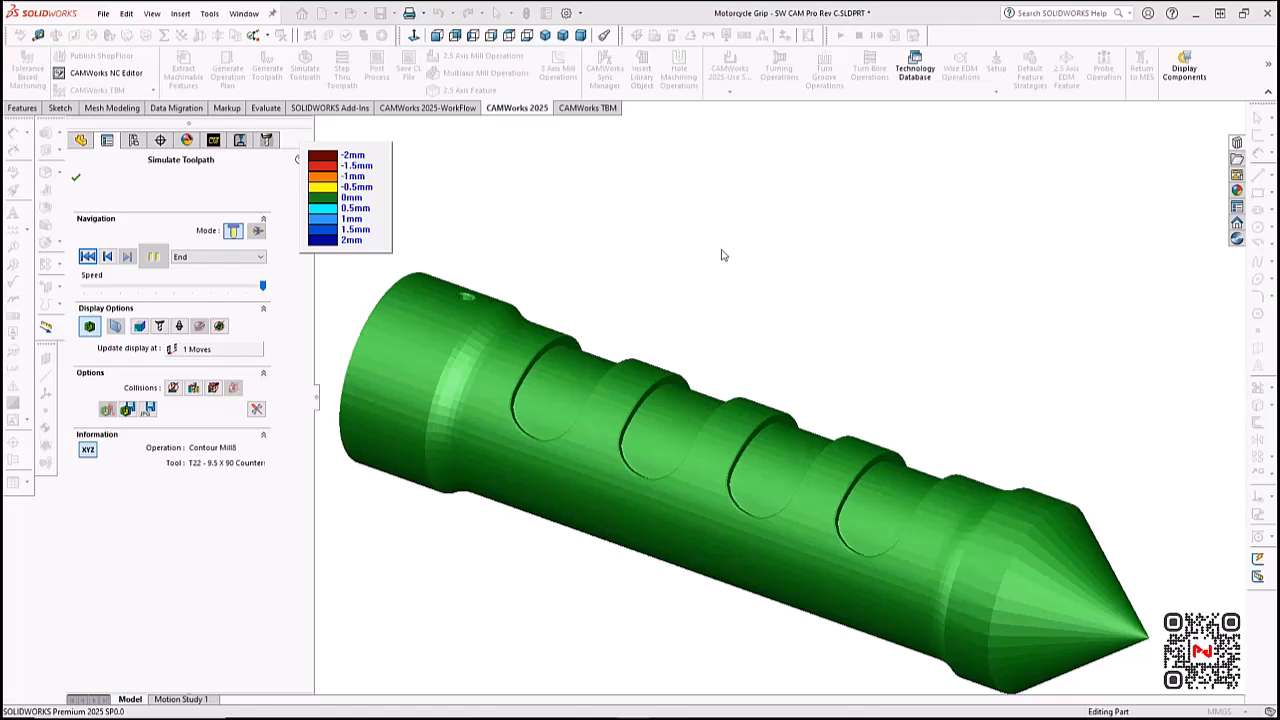
click(89, 328)
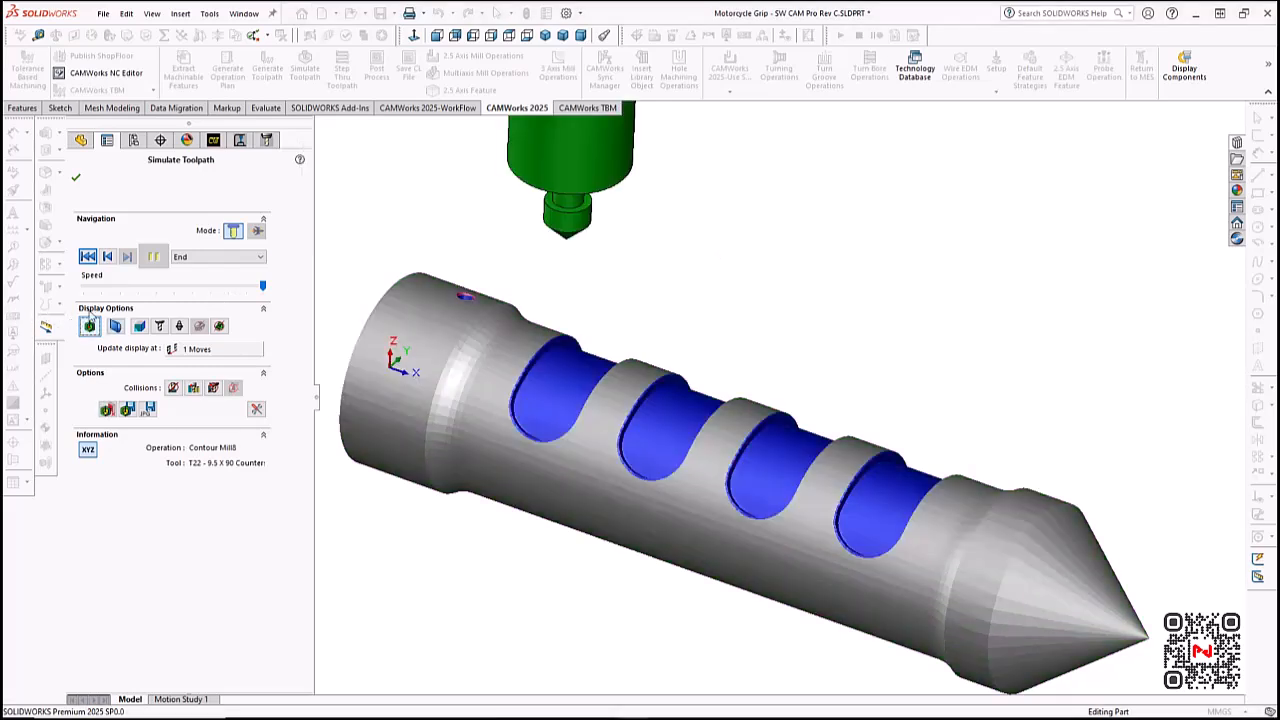
click(75, 177)
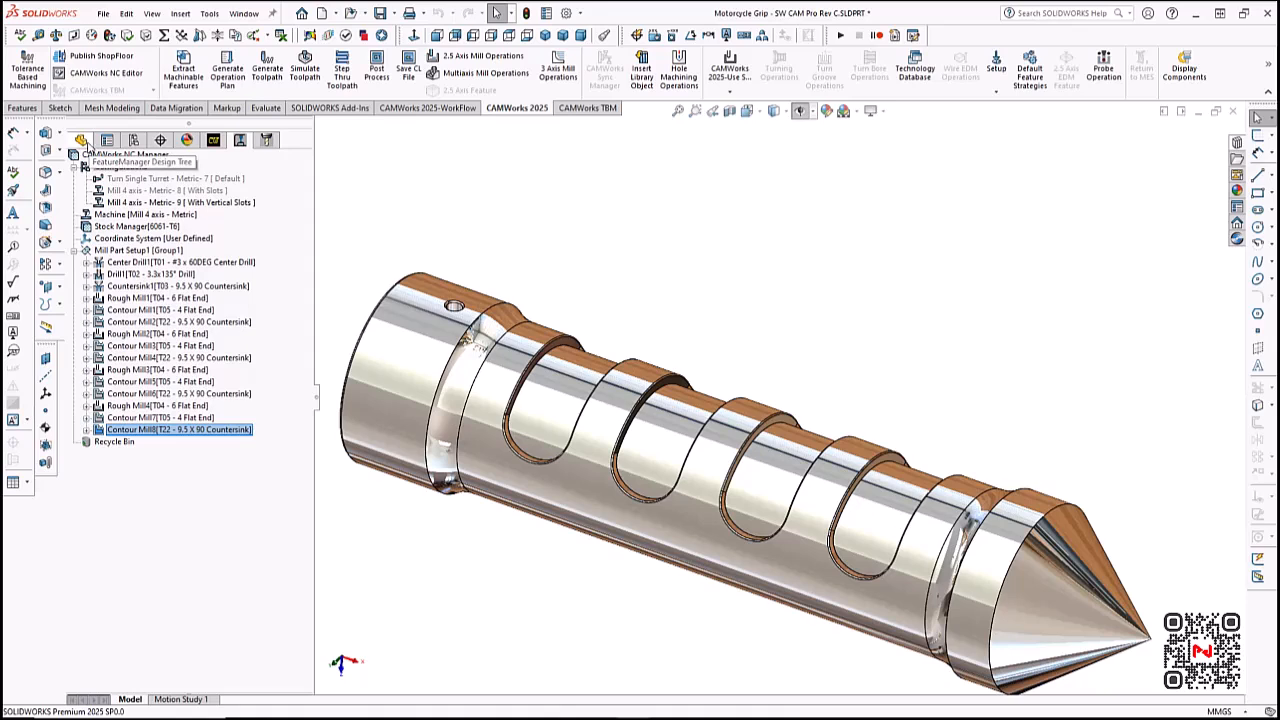
- Set the slot width in the sketch of the Wrap1 feature to 10 mm
click(81, 140)
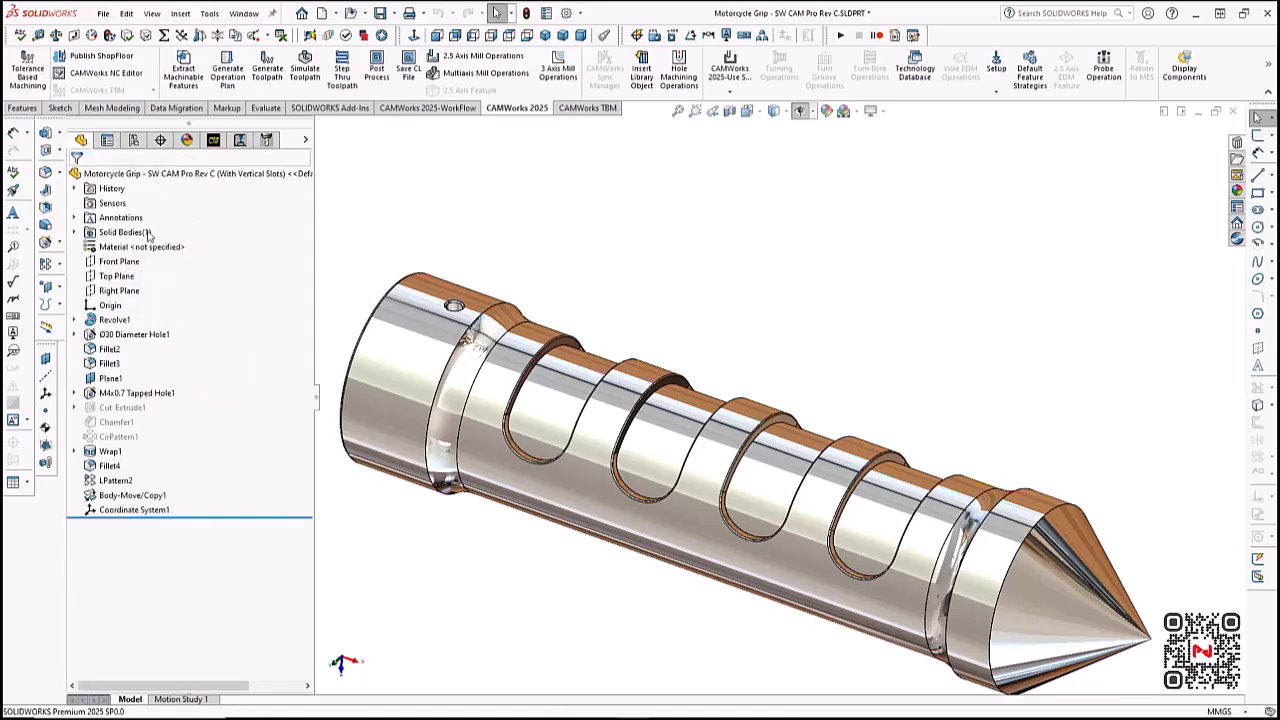
click(74, 452)
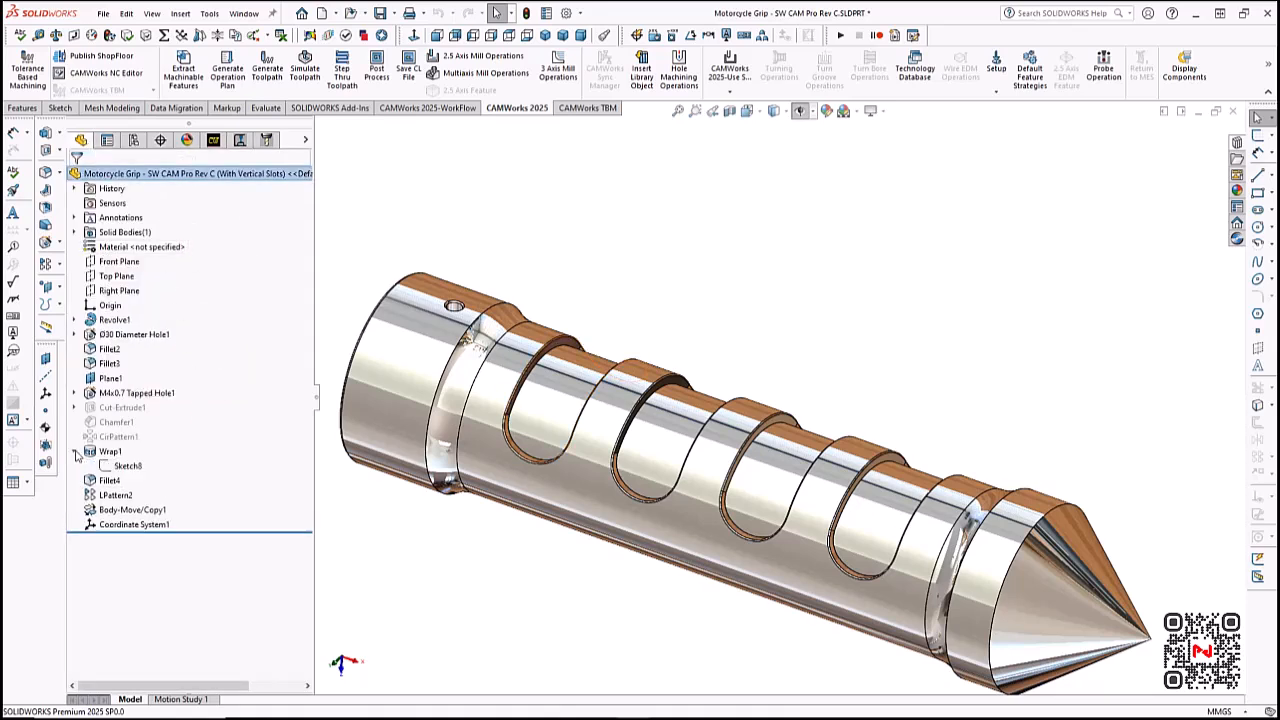
click(141, 468)
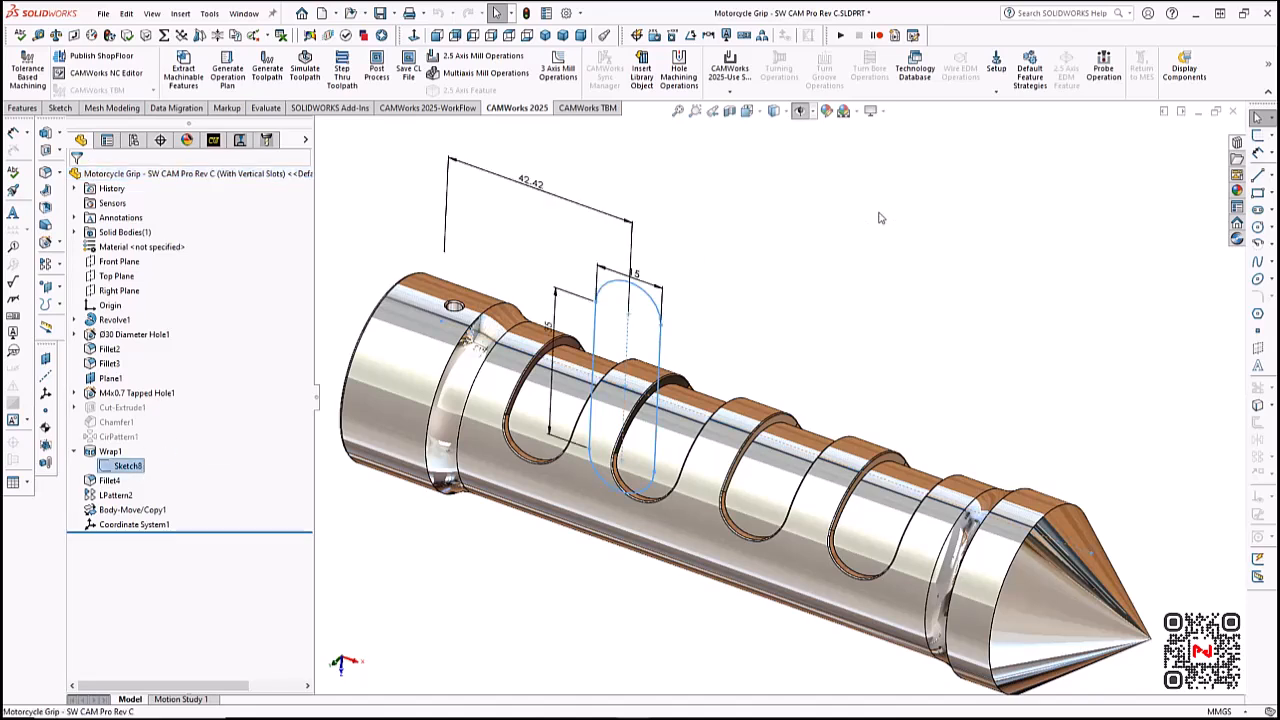
double_click(634, 278)
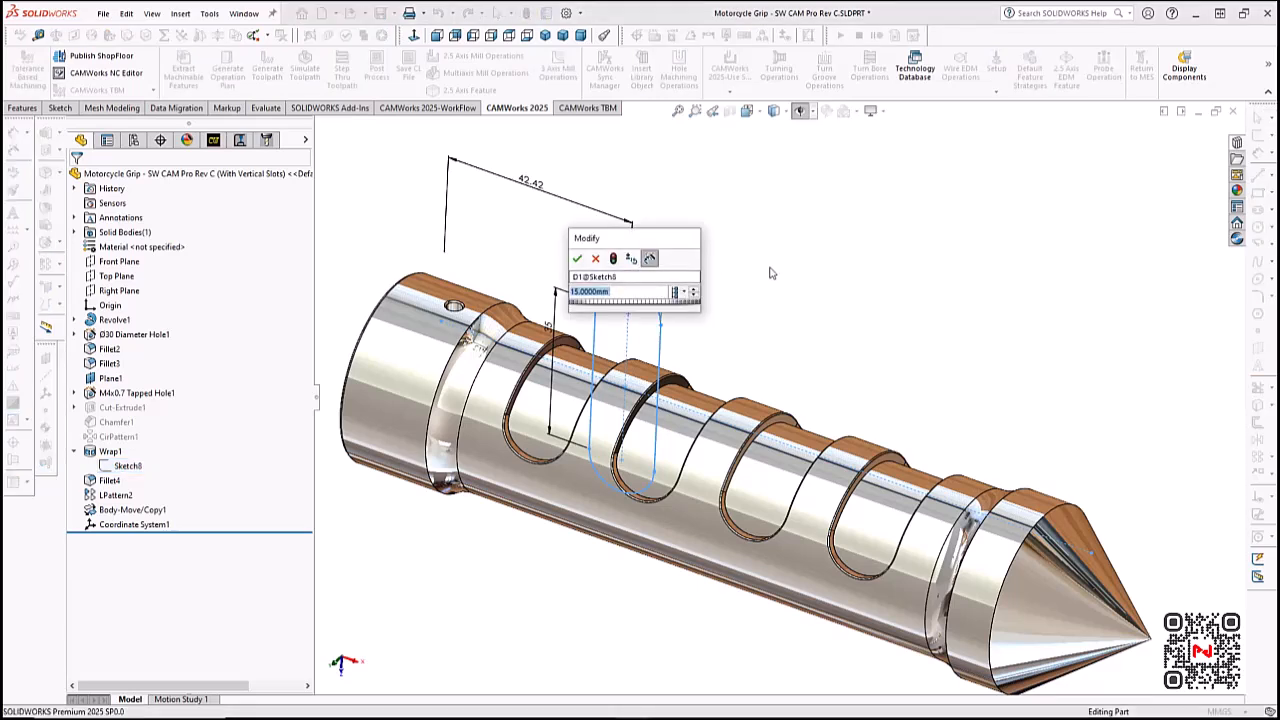
text(10)
key(Return)
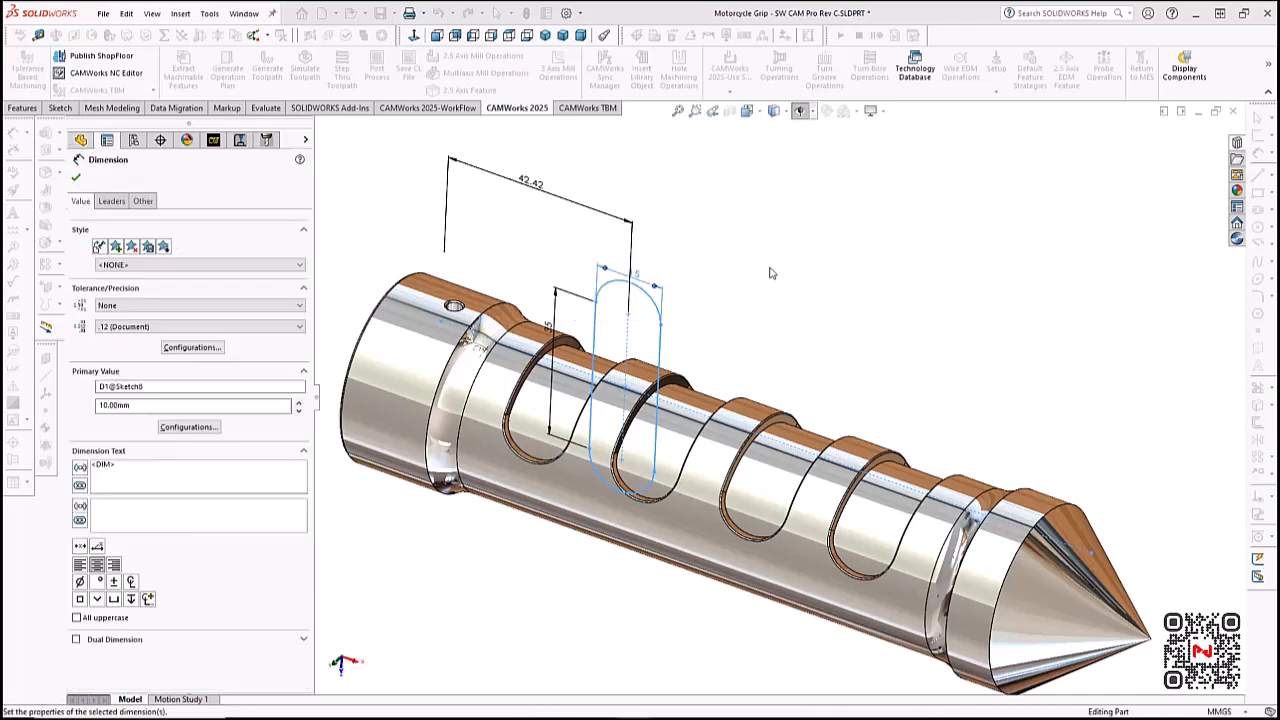
- Set the vertical length dimension of the wrapped slot sketch to 30 mm
double_click(549, 327)
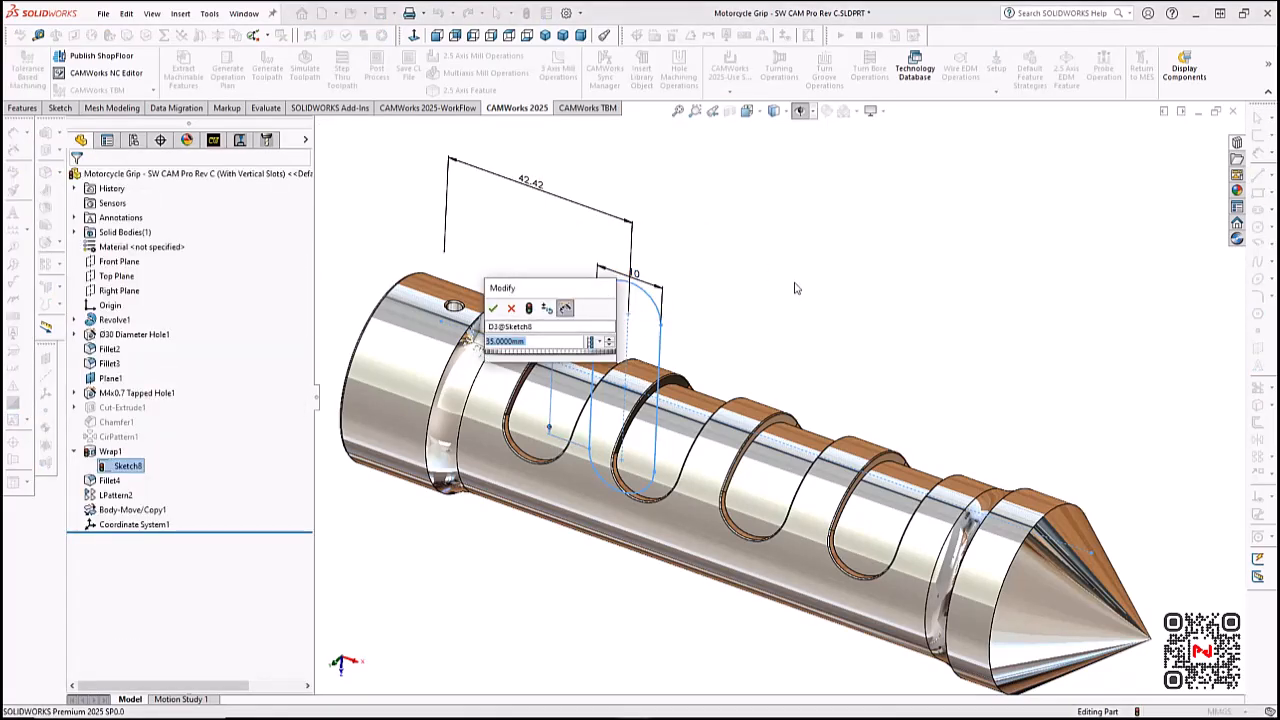
text(30)
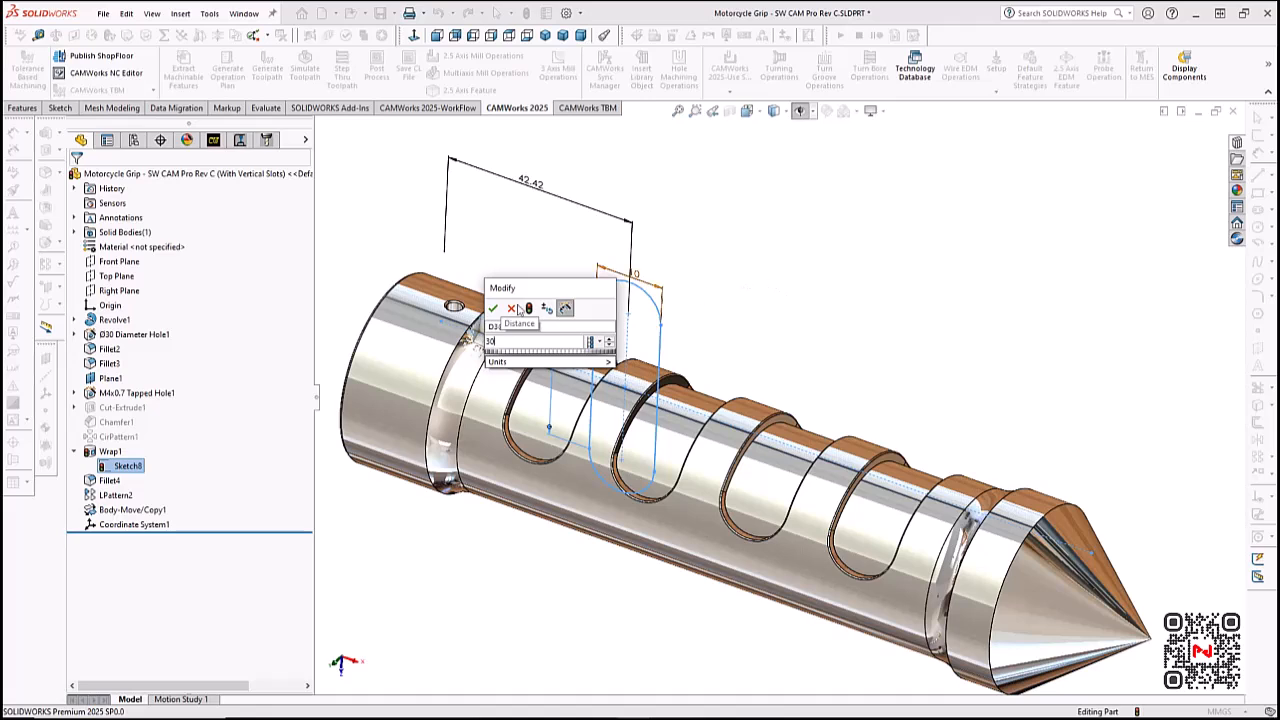
click(493, 309)
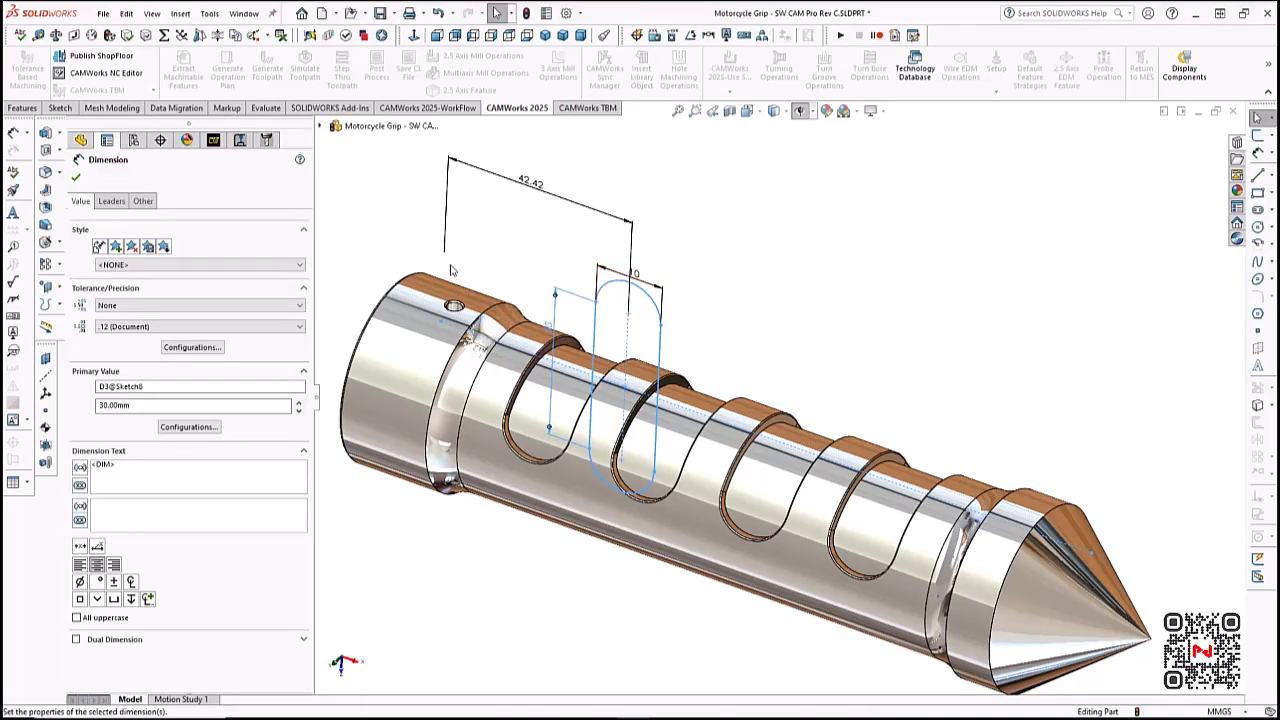
click(75, 177)
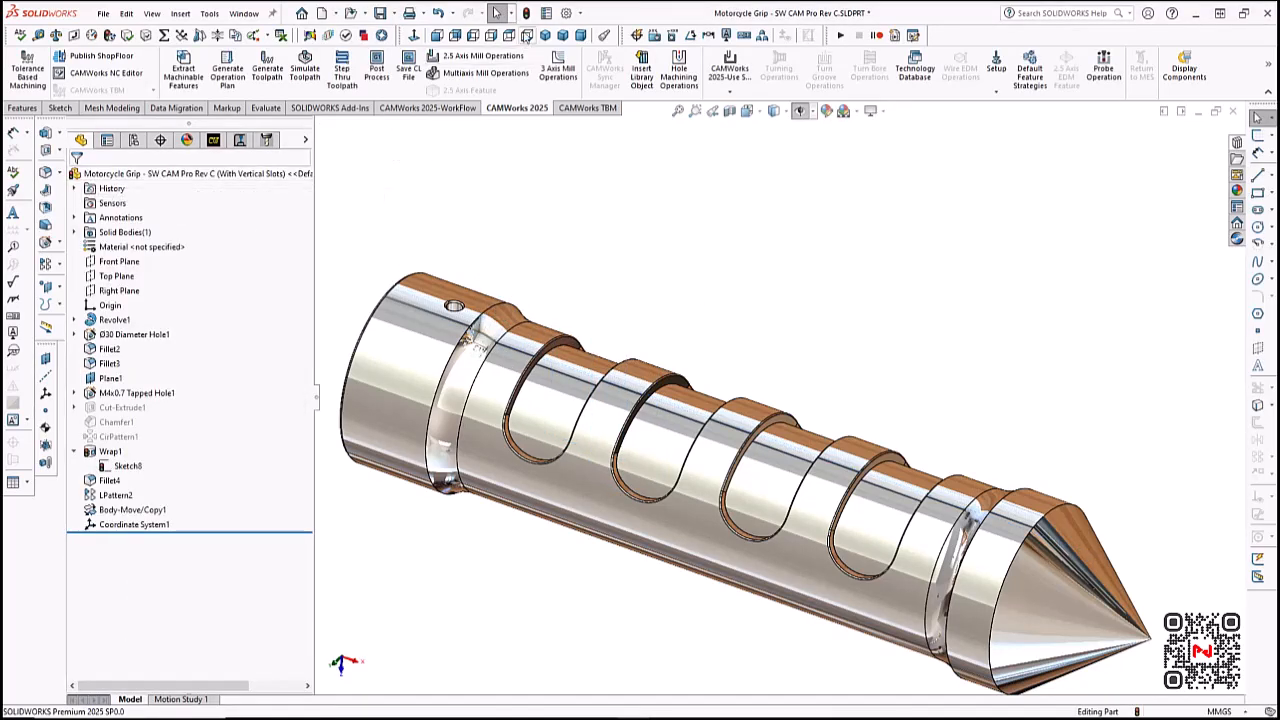
- Rebuild the part with the resized slots and update the CAMWorks data and associated toolpaths
click(528, 13)
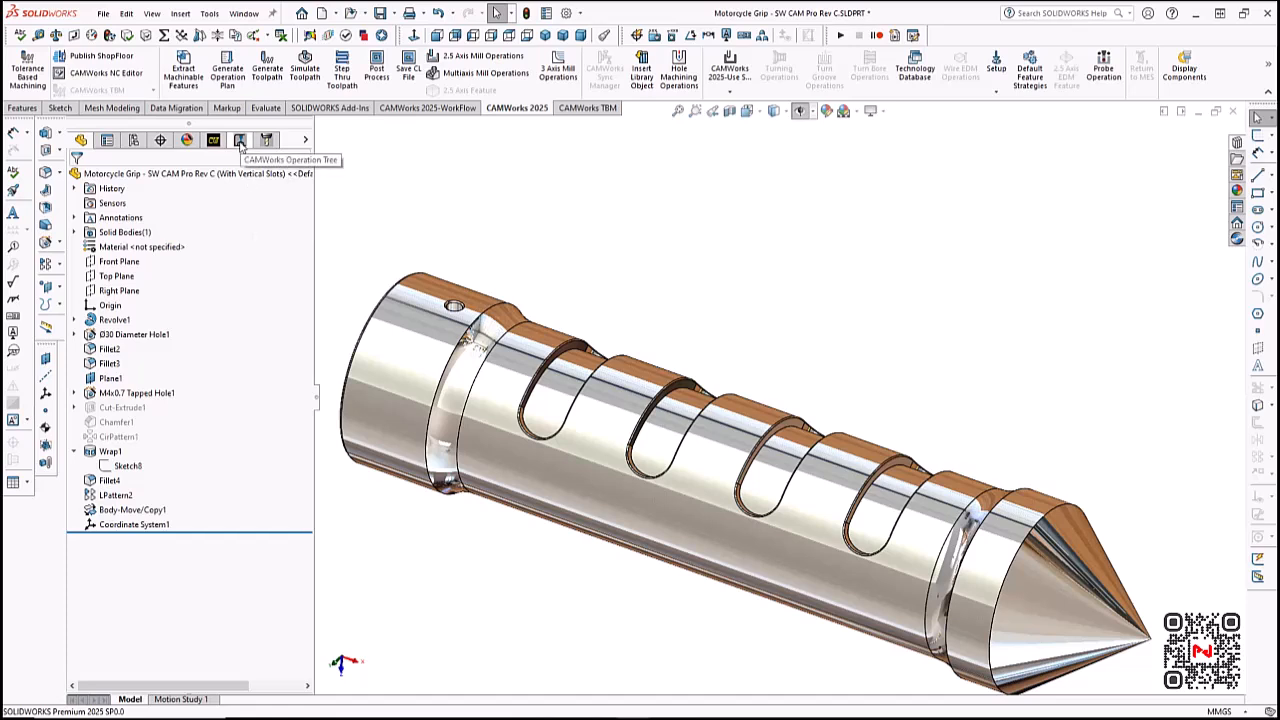
click(240, 141)
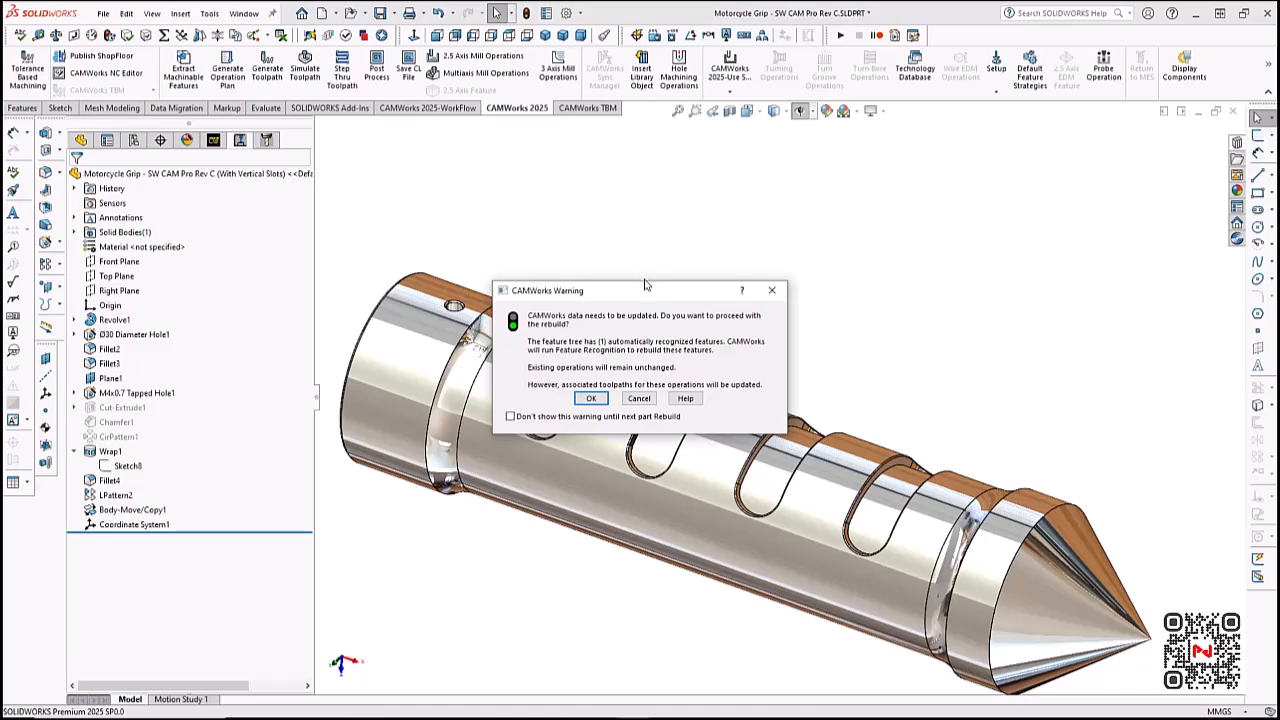
click(591, 398)
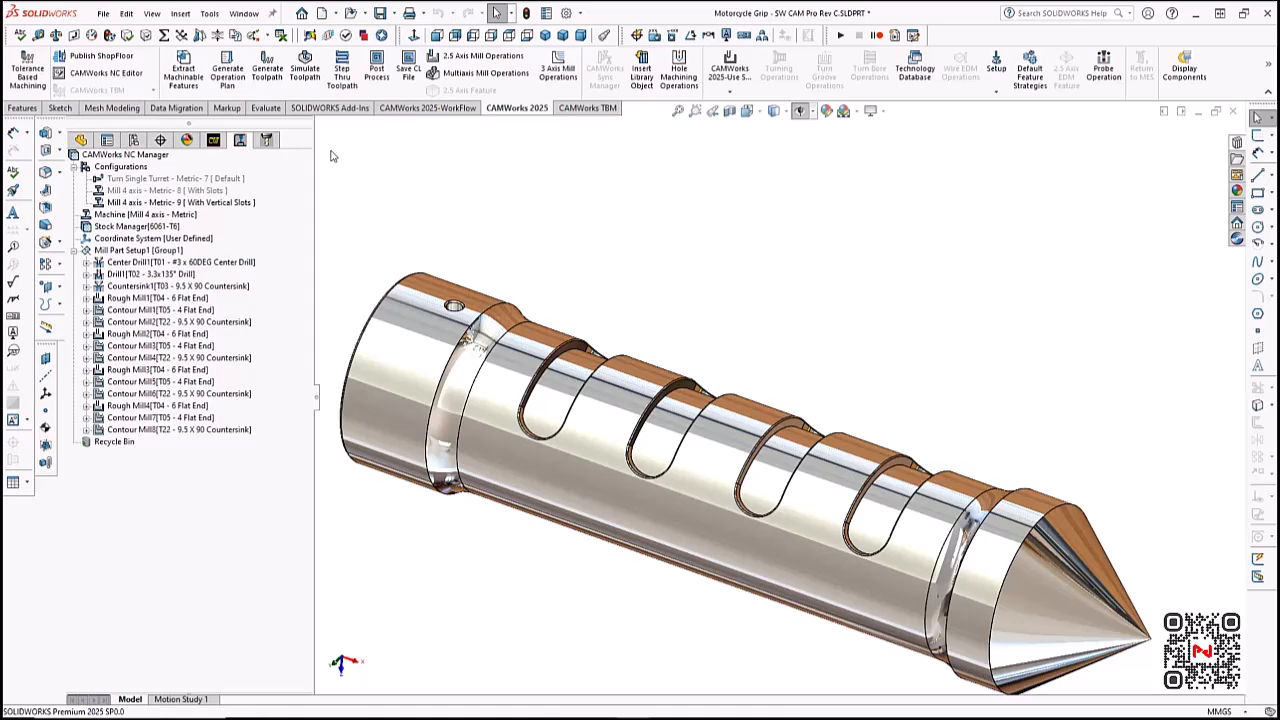
- Simulate the updated toolpaths to the end and inspect the resized slots against the design part from several angles
click(304, 68)
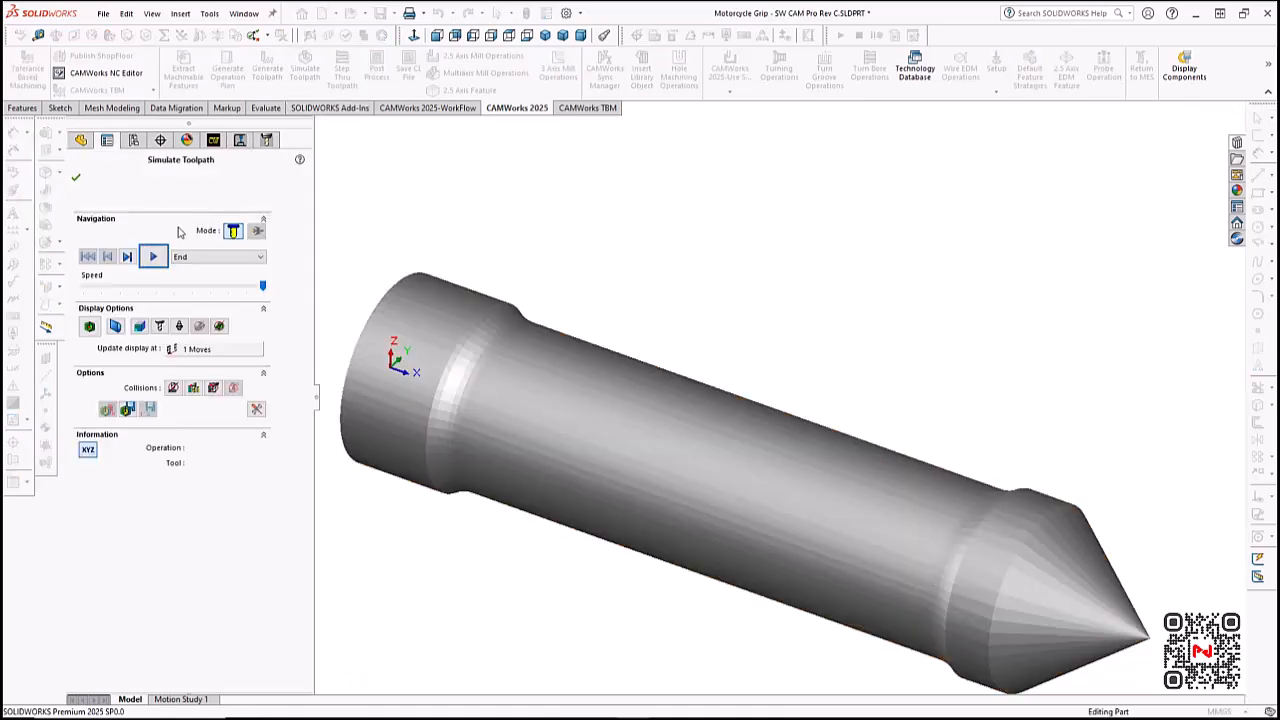
click(153, 257)
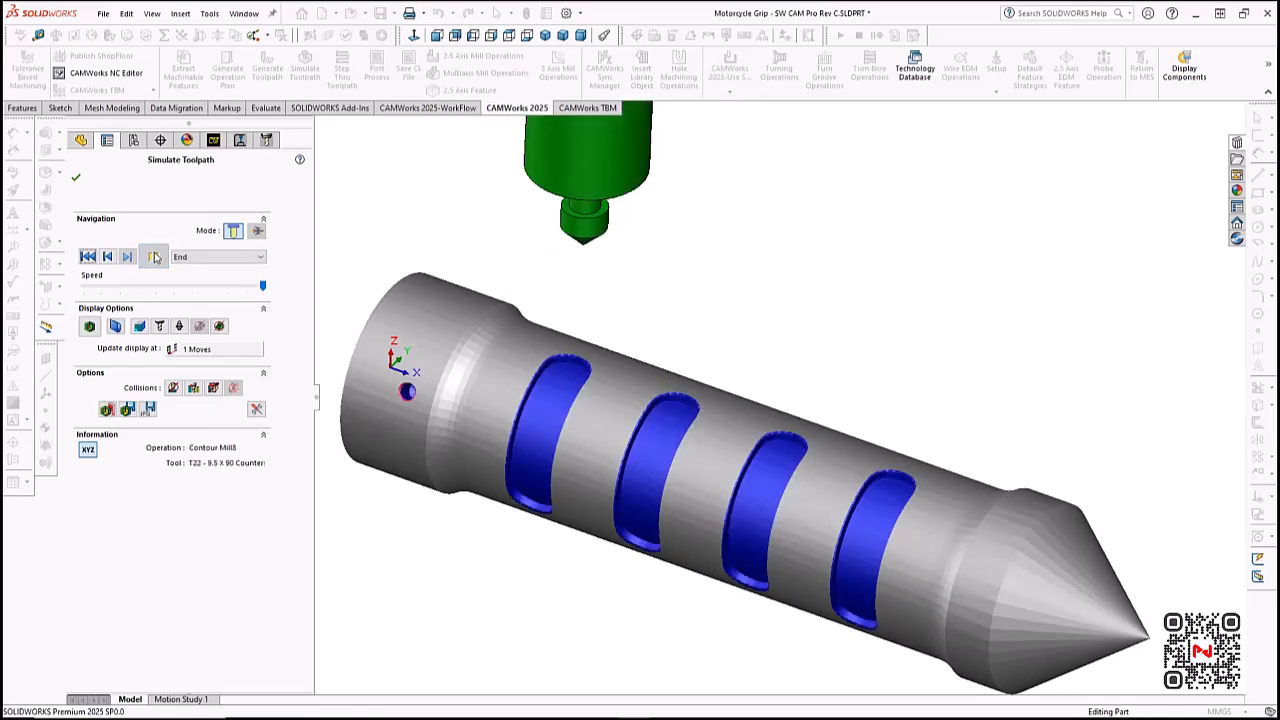
click(89, 326)
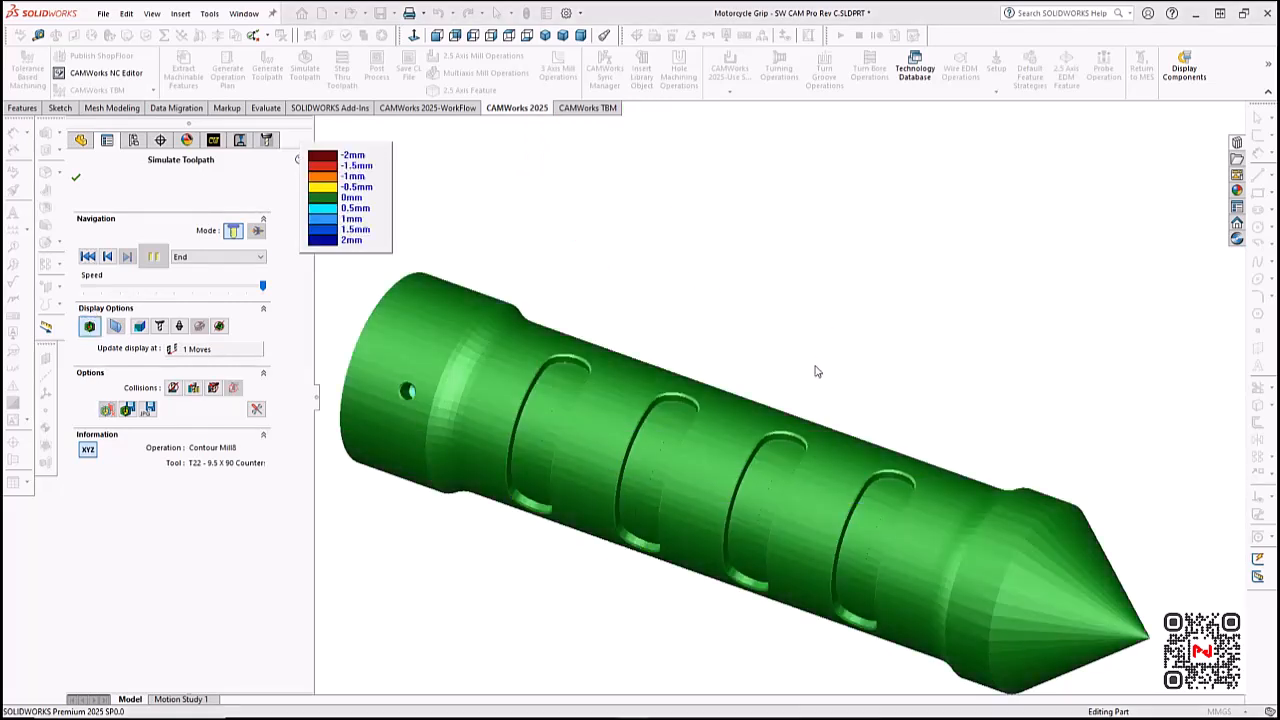
middle_drag(812, 374, 829, 303)
scroll(897, 319, up, 1)
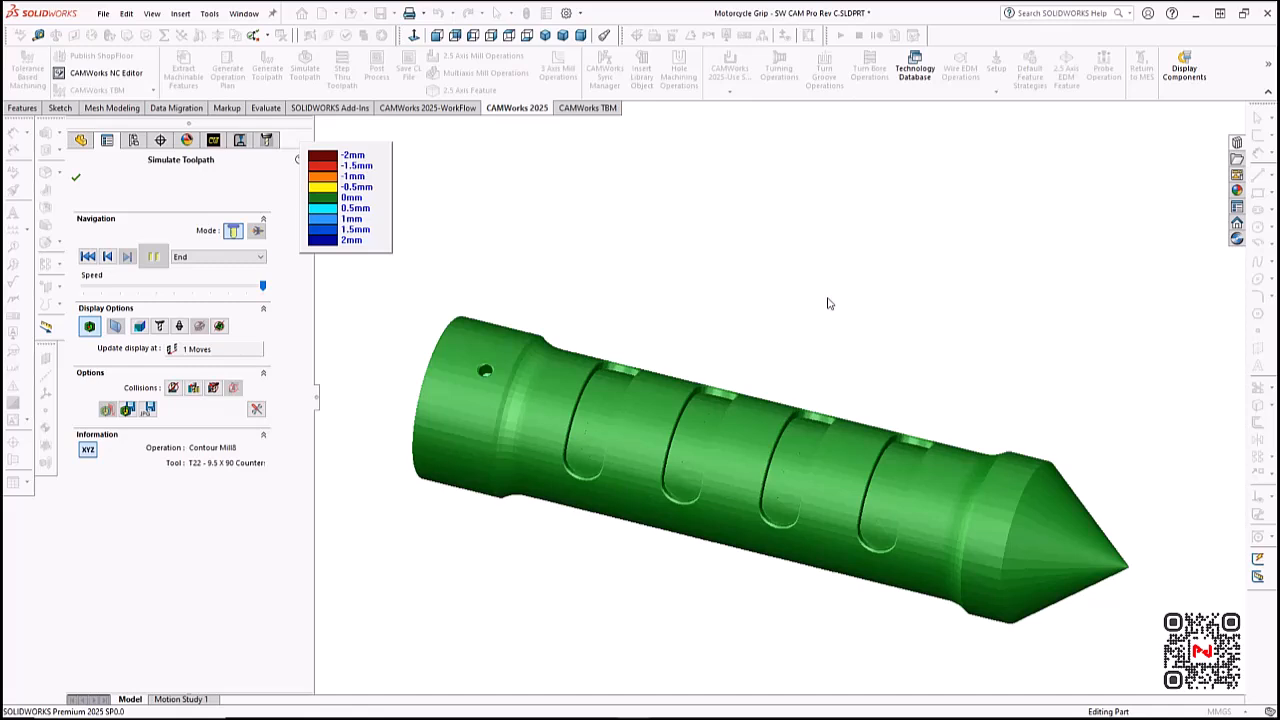
click(82, 186)
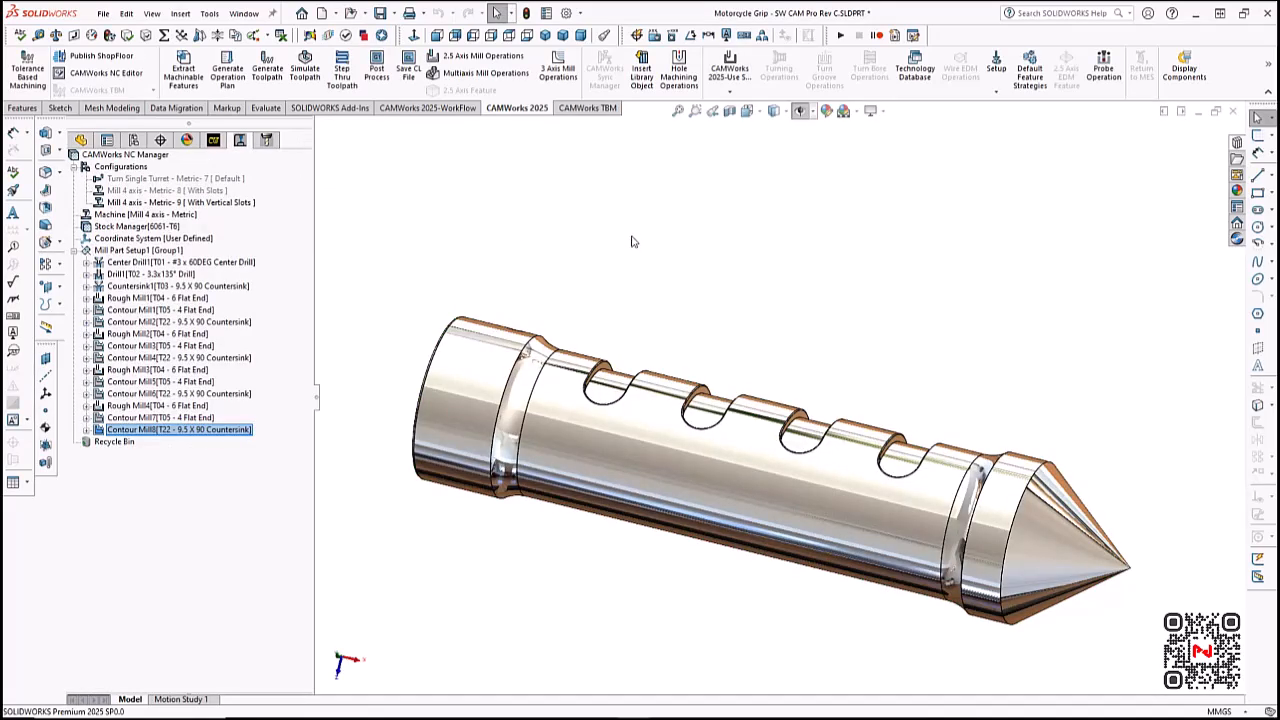
- Switch to the assembly Motorcycle_Grip-SW CAM Pro with TP.SLDASM and simulate its 4-axis toolpaths with the chuck and tailstock to the end
scroll(624, 300, down, 1)
middle_drag(632, 241, 596, 407)
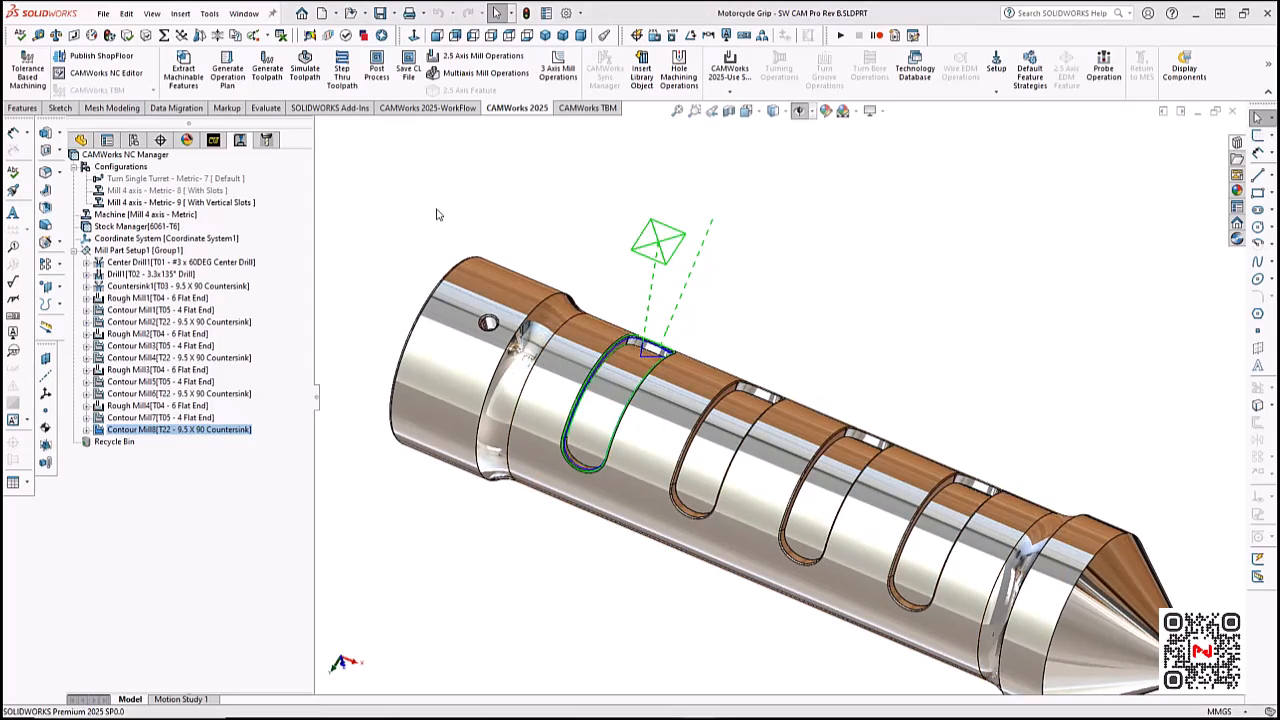
click(243, 14)
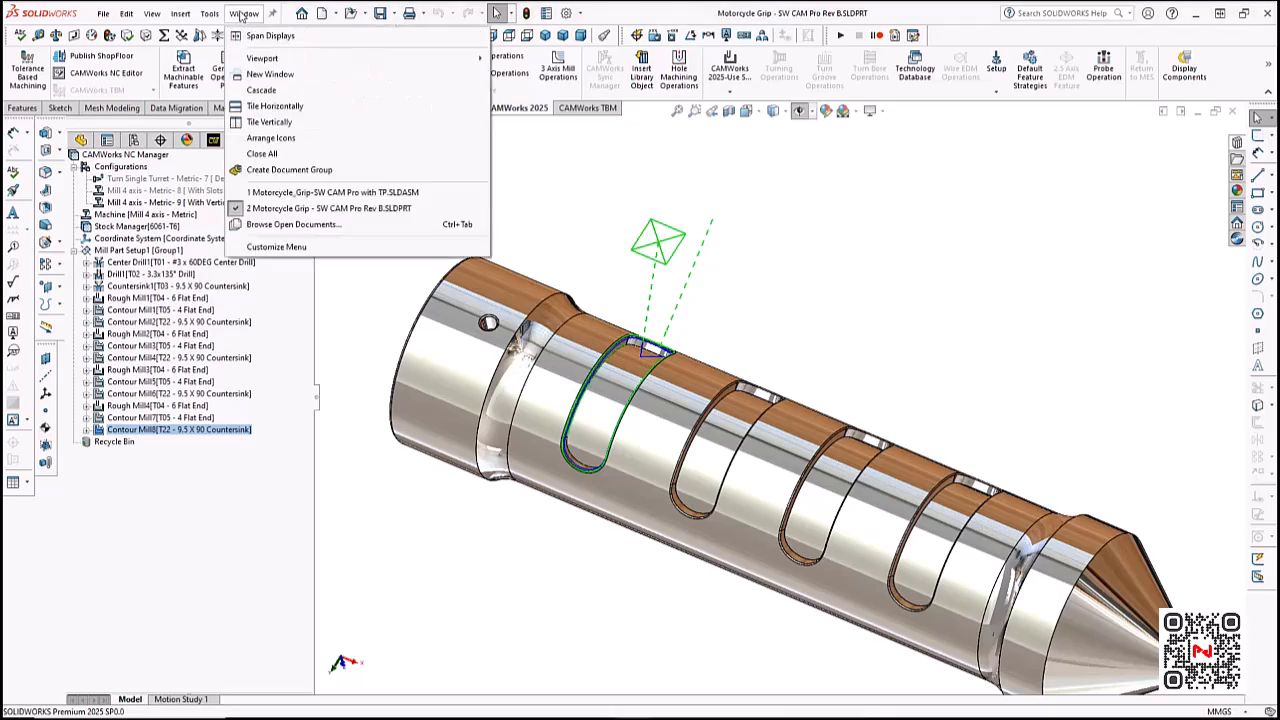
click(335, 193)
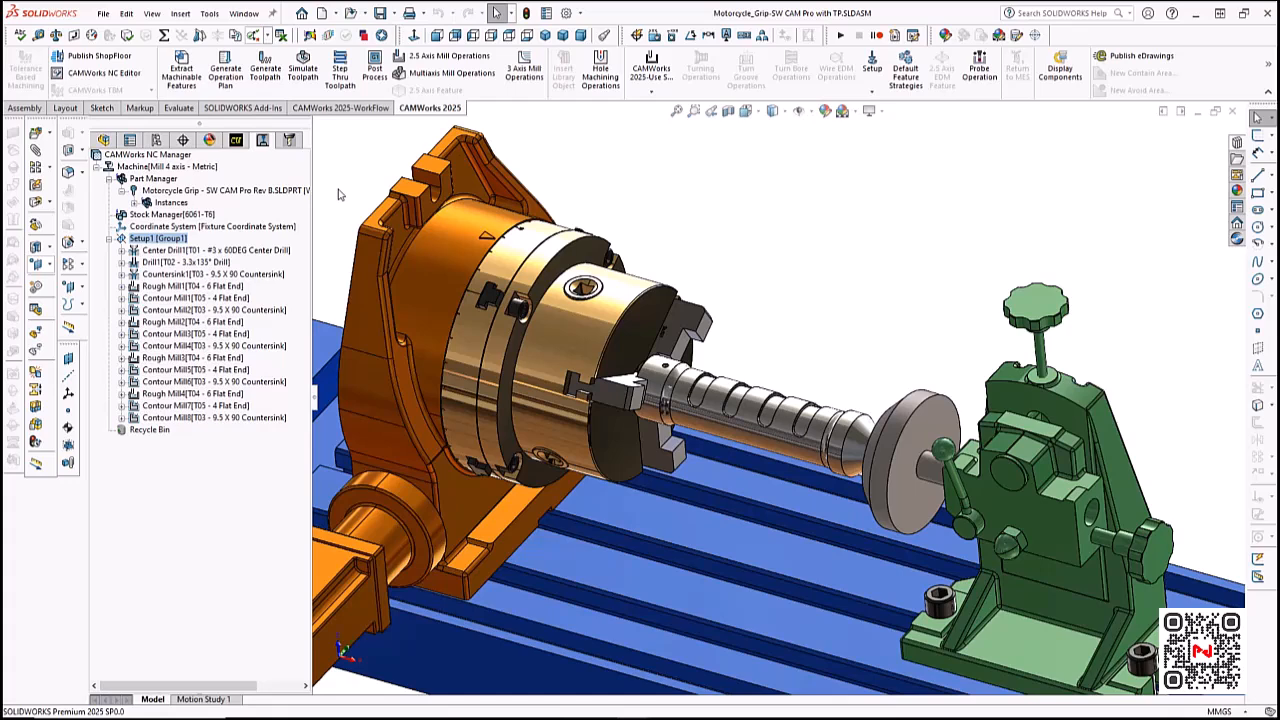
click(306, 75)
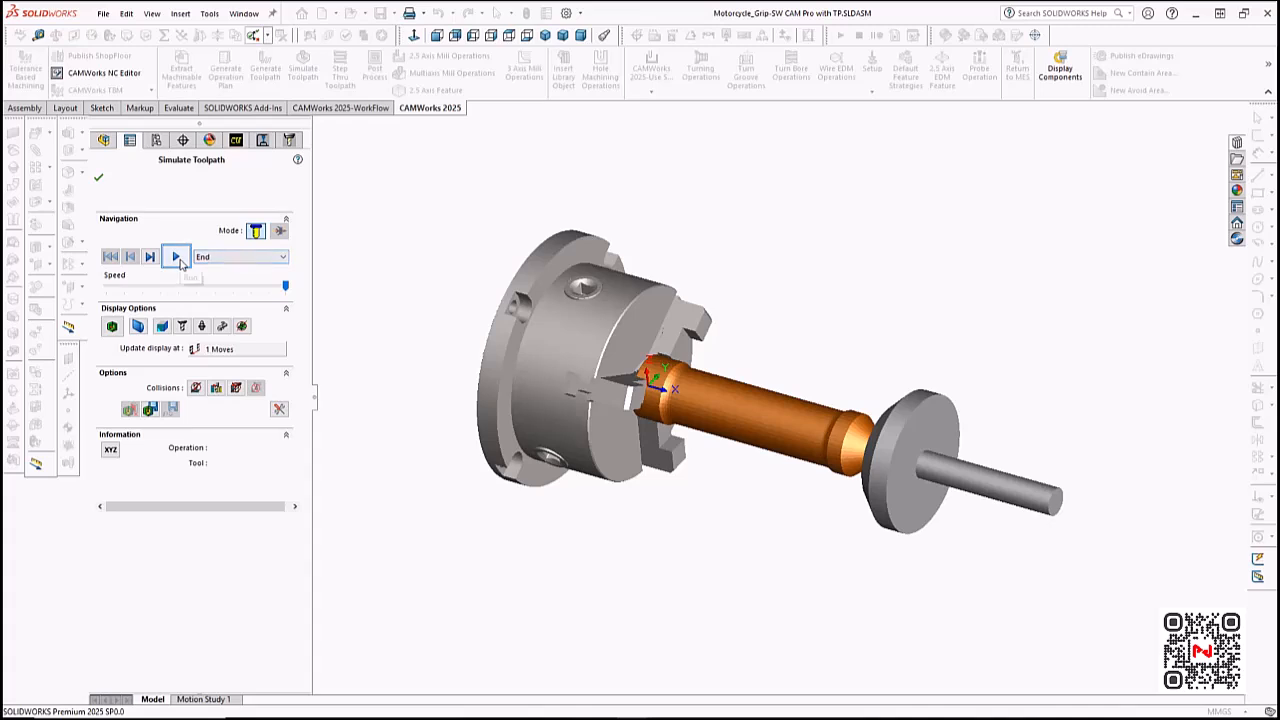
click(177, 258)
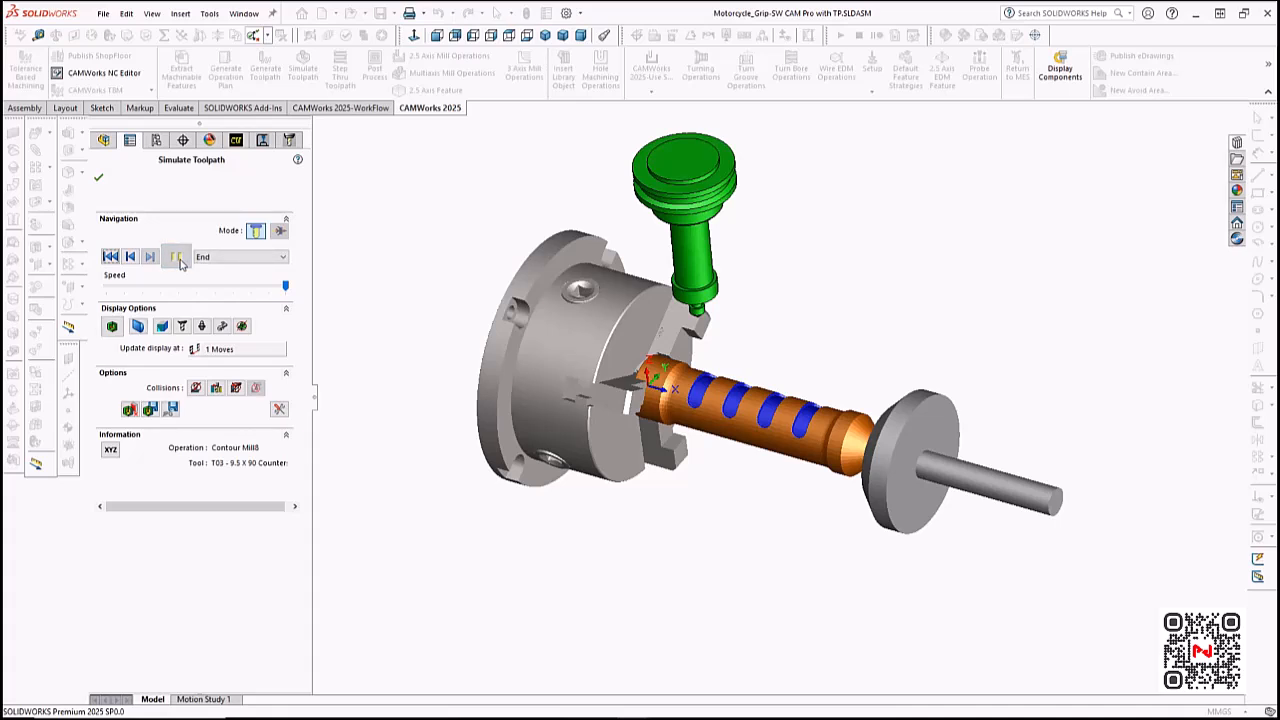
click(101, 182)
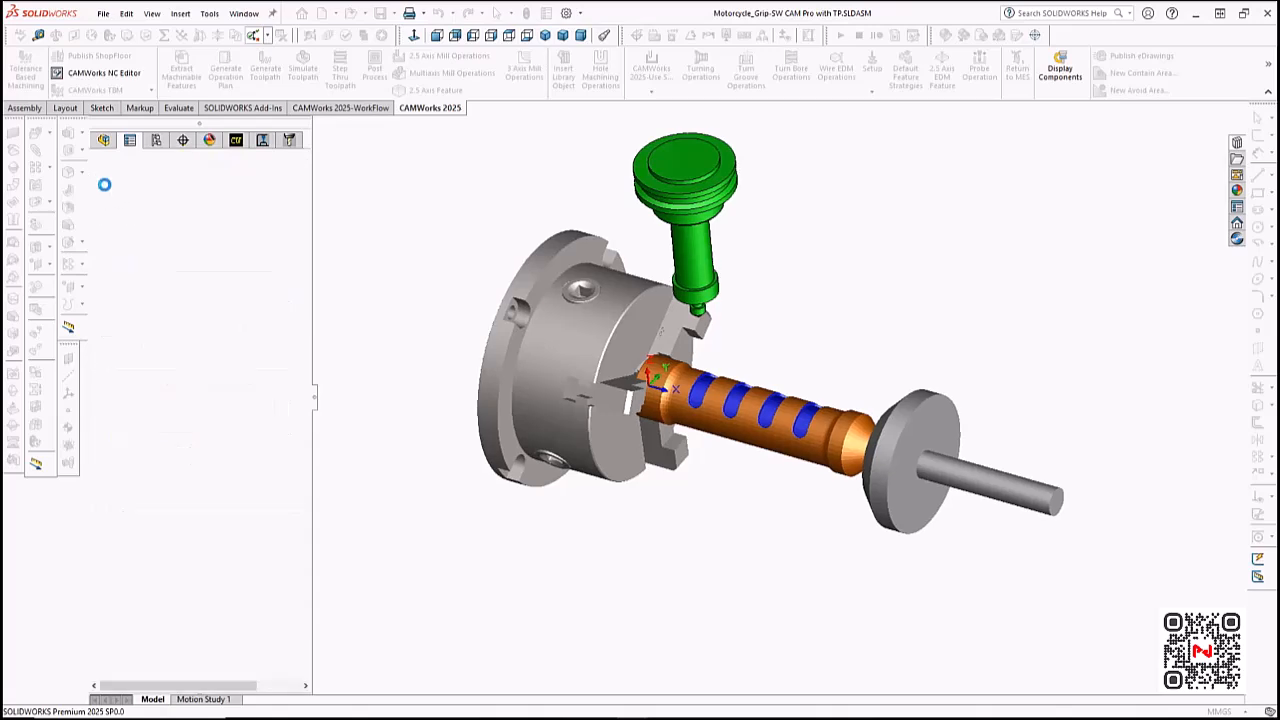